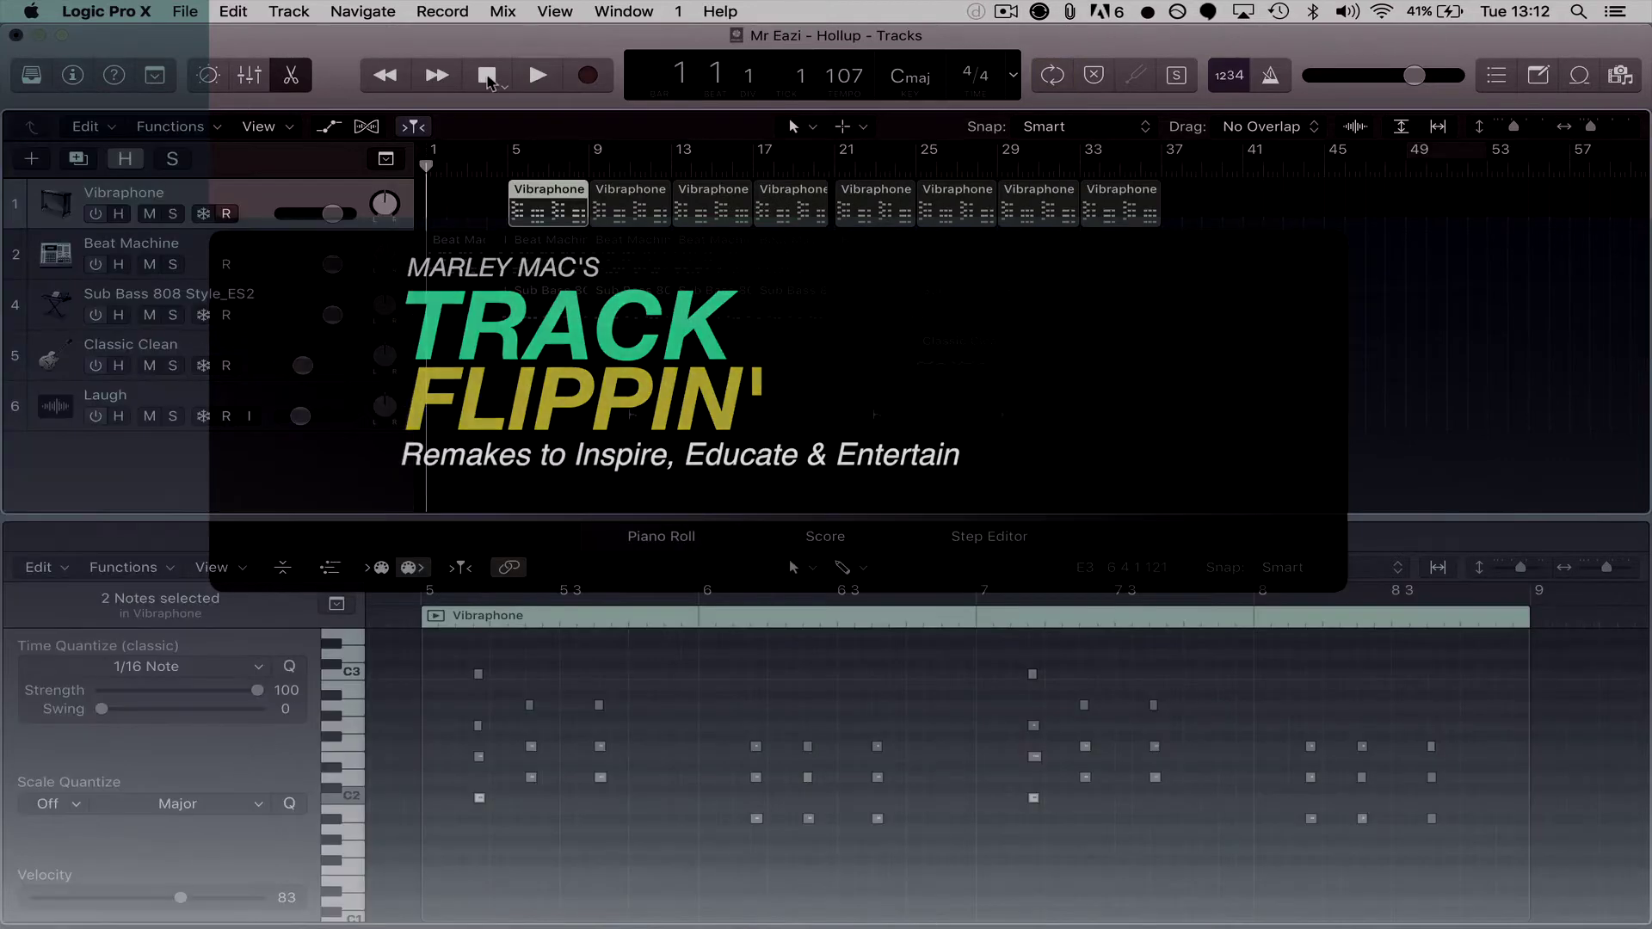
Step: Play the arrangement from the beginning to bar 13, then from about bar 19 to bar 32
key("space")
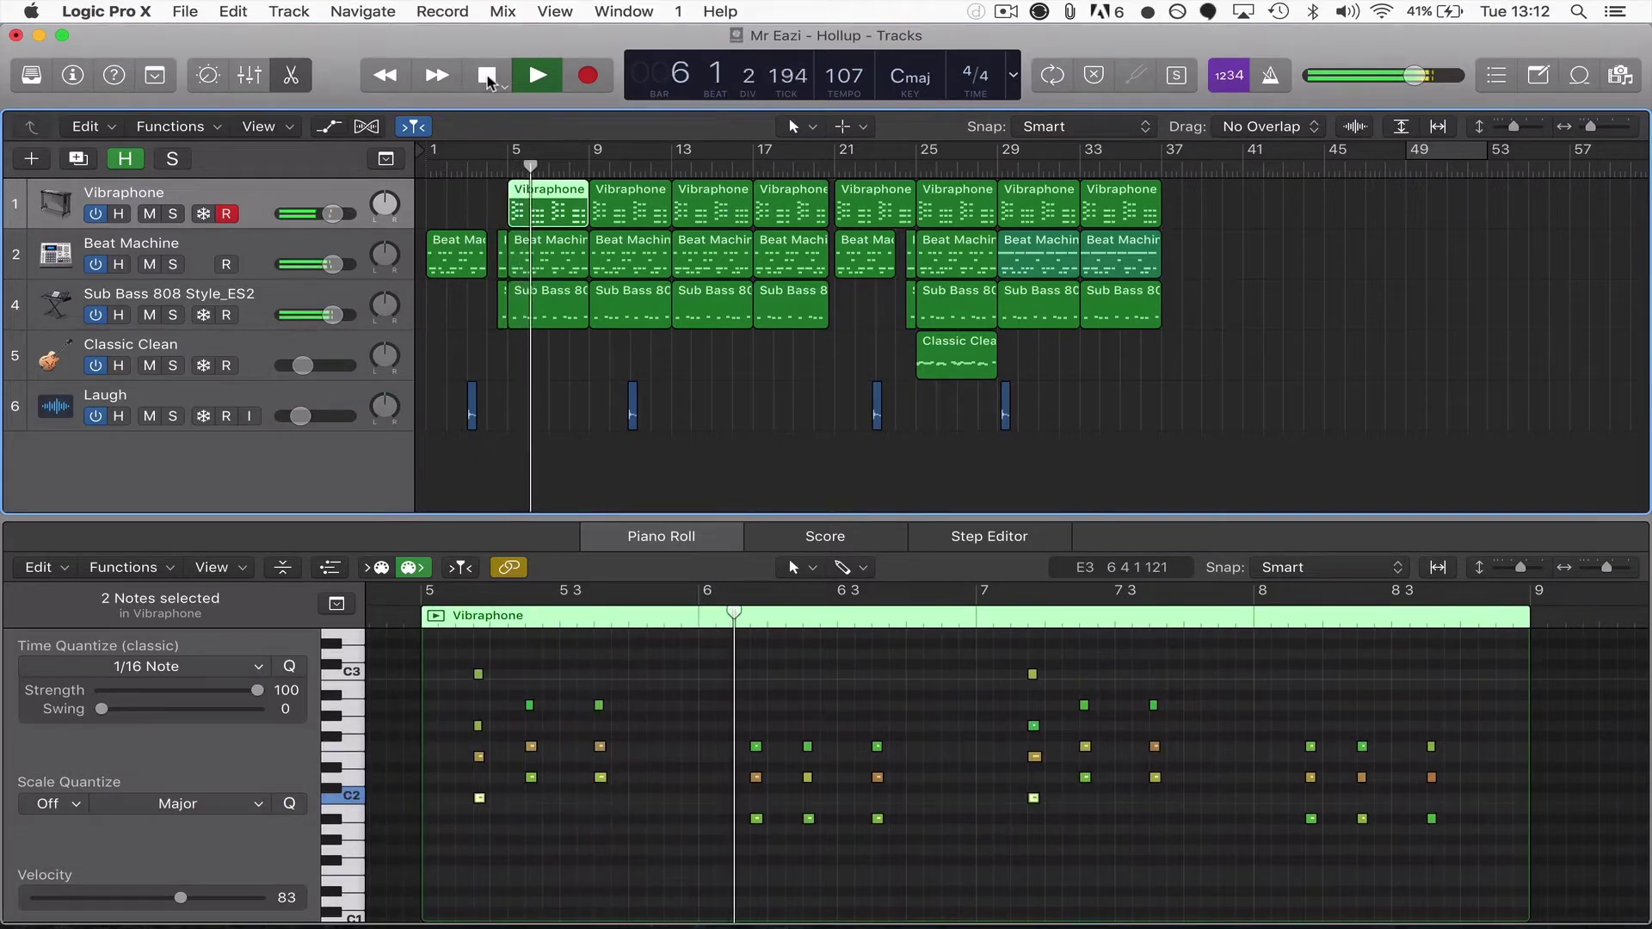
left_click(565, 379)
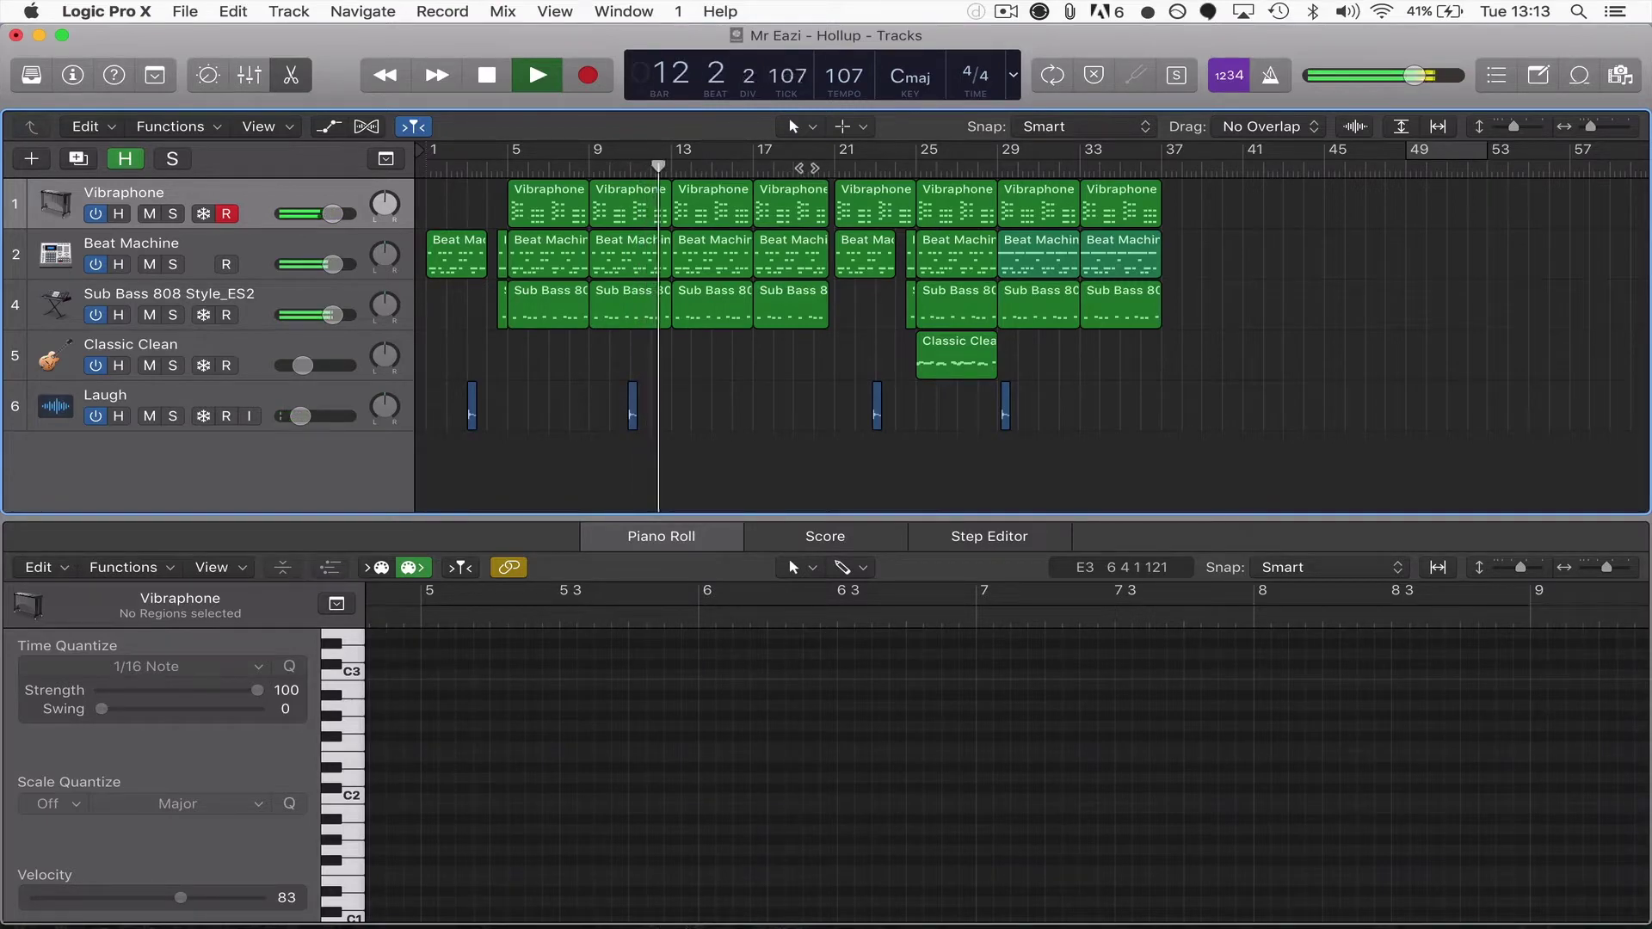
key("space")
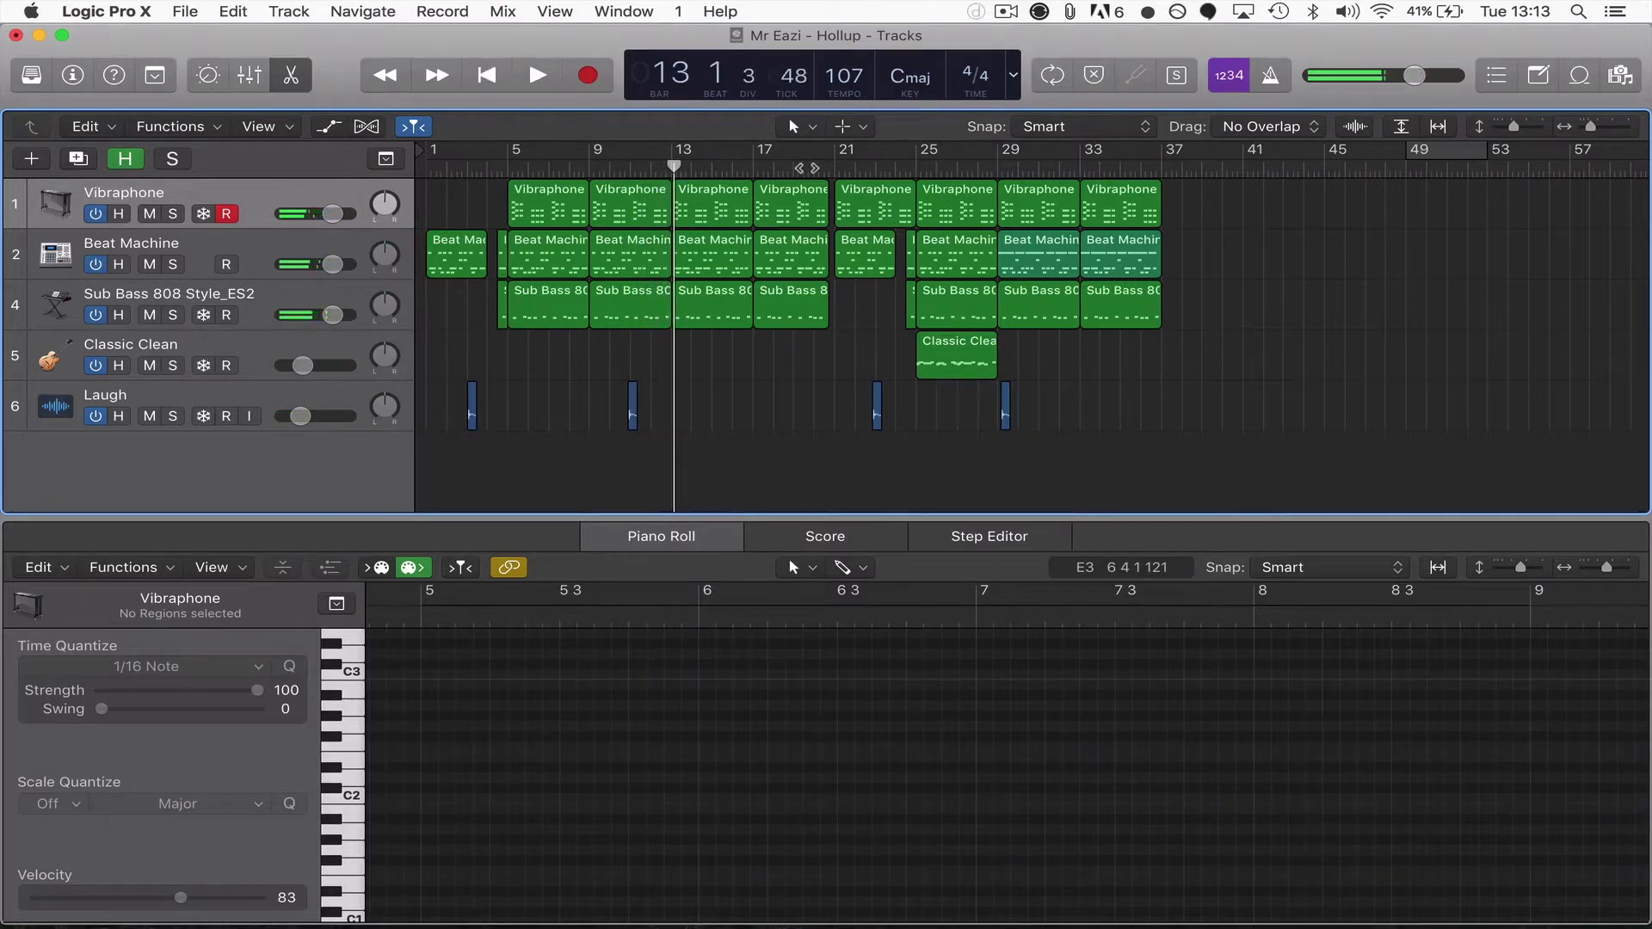
left_click(812, 167)
key("space")
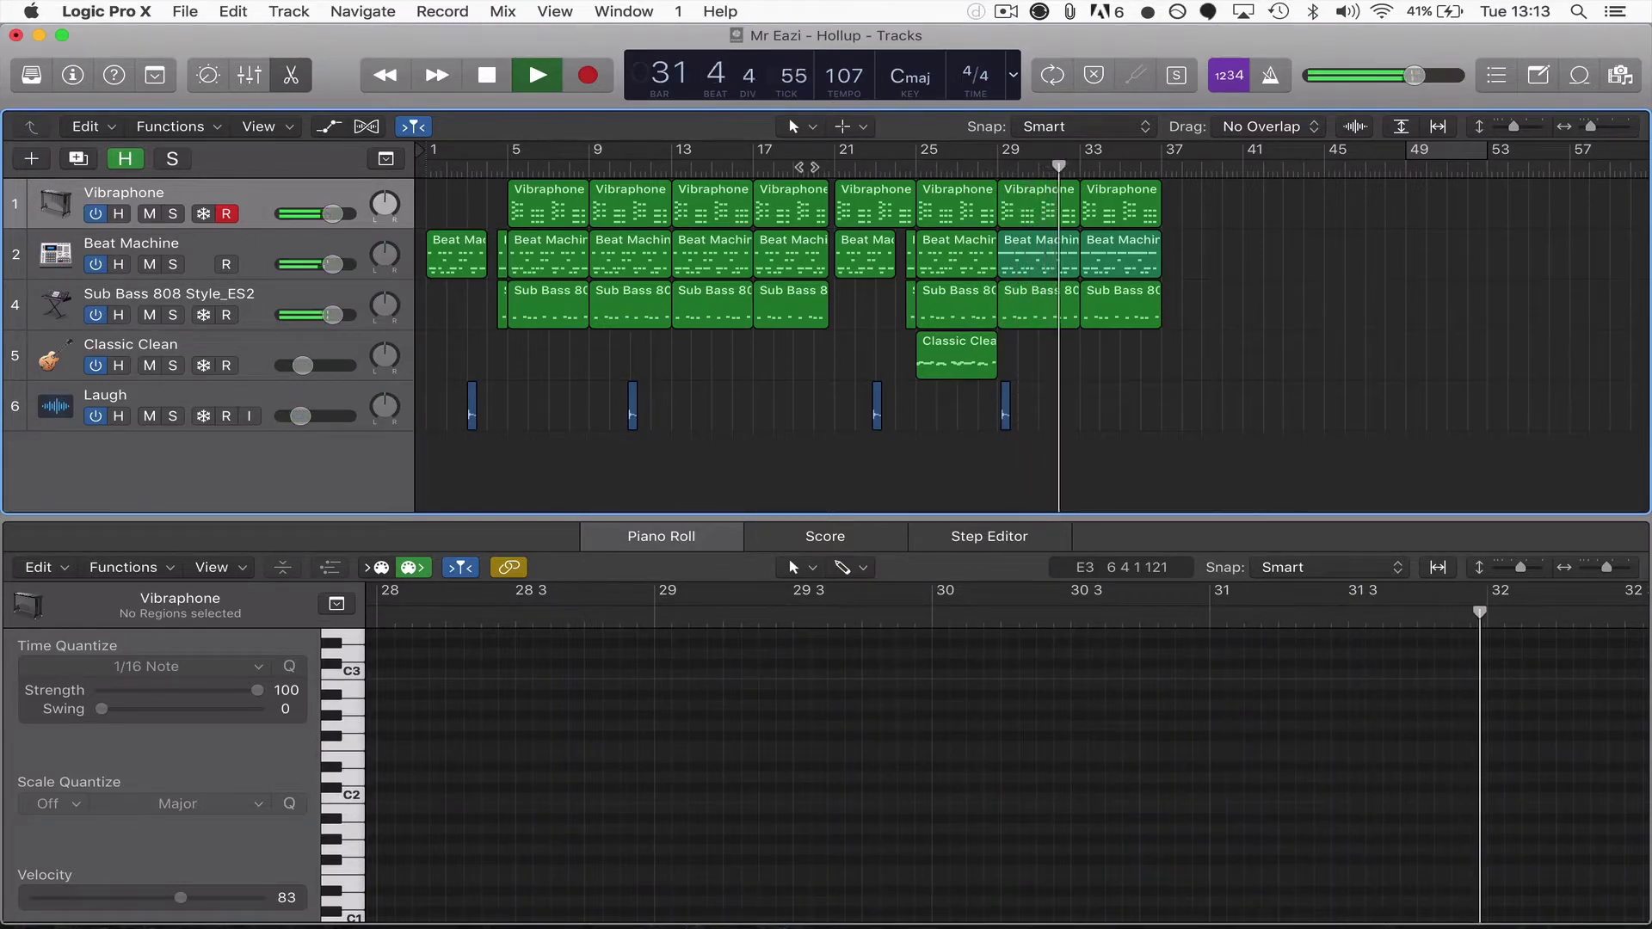
key("space")
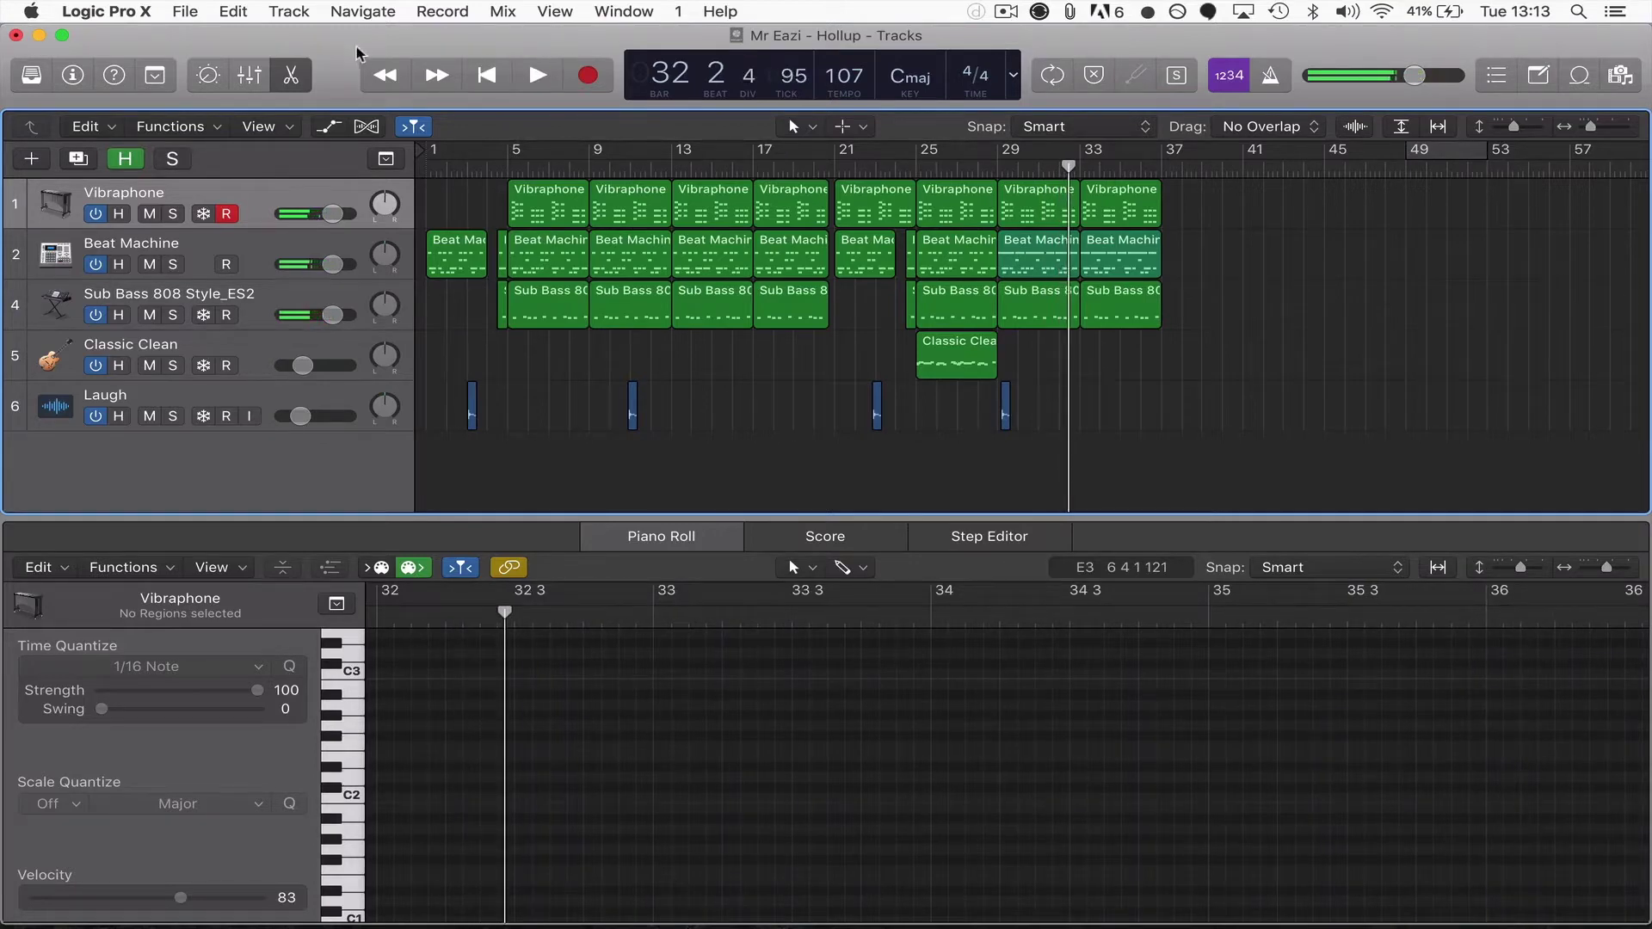
Step: Select the Vibraphone track, show its channel strip in the inspector and examine its EXS24 instrument settings
left_click(233, 191)
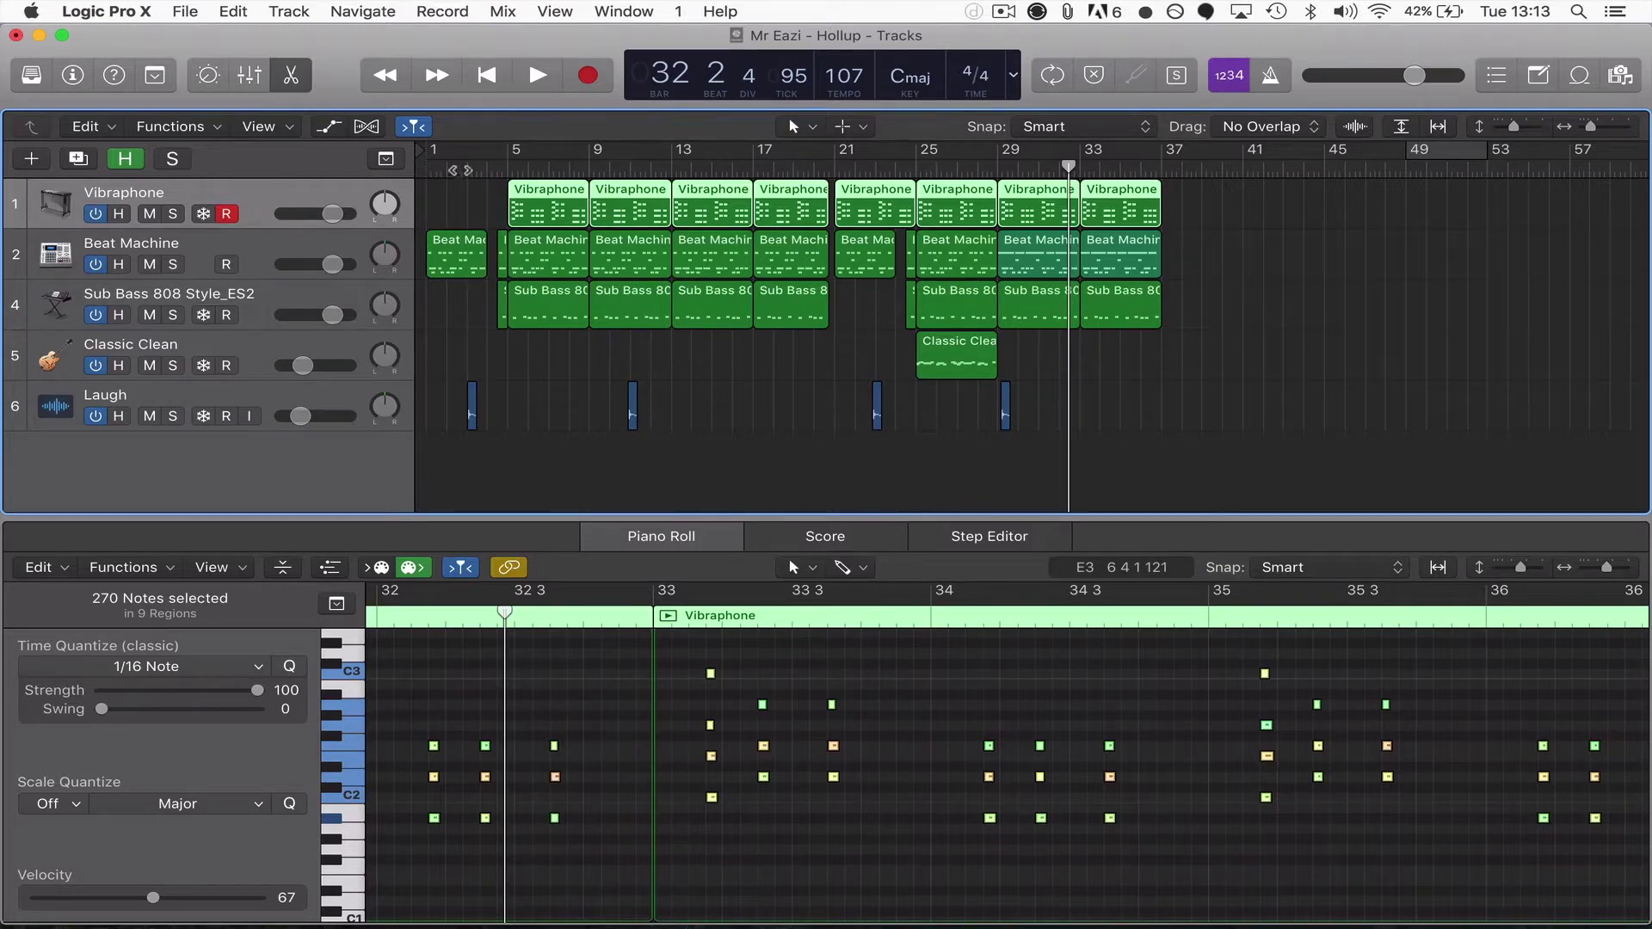
left_click(491, 204)
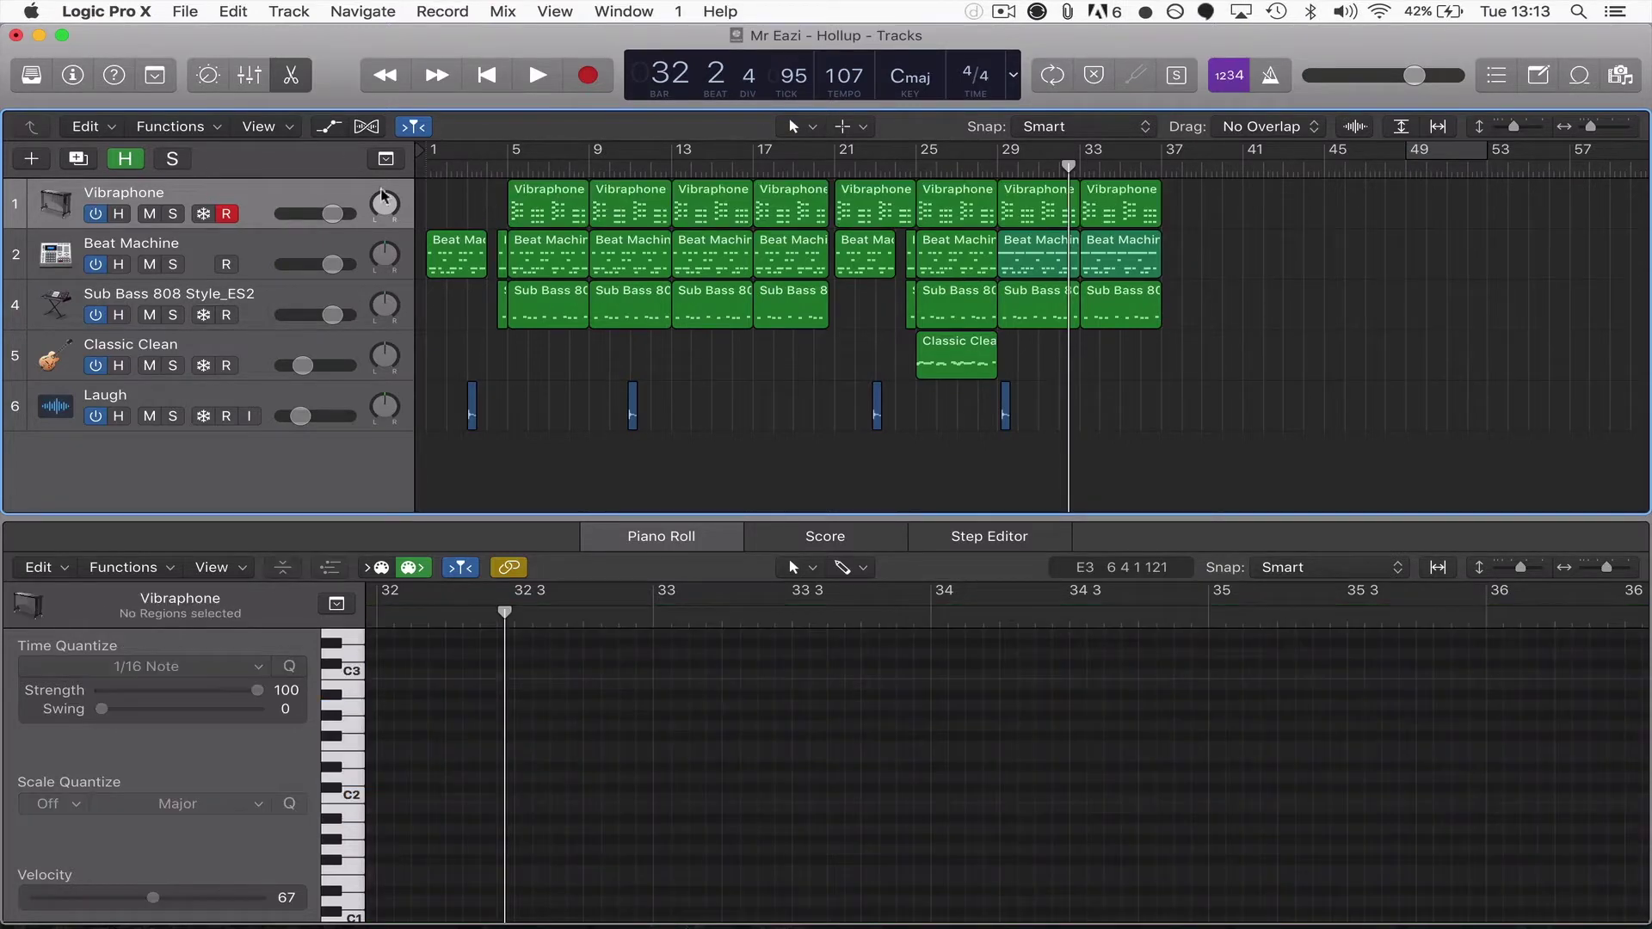
left_click(312, 201)
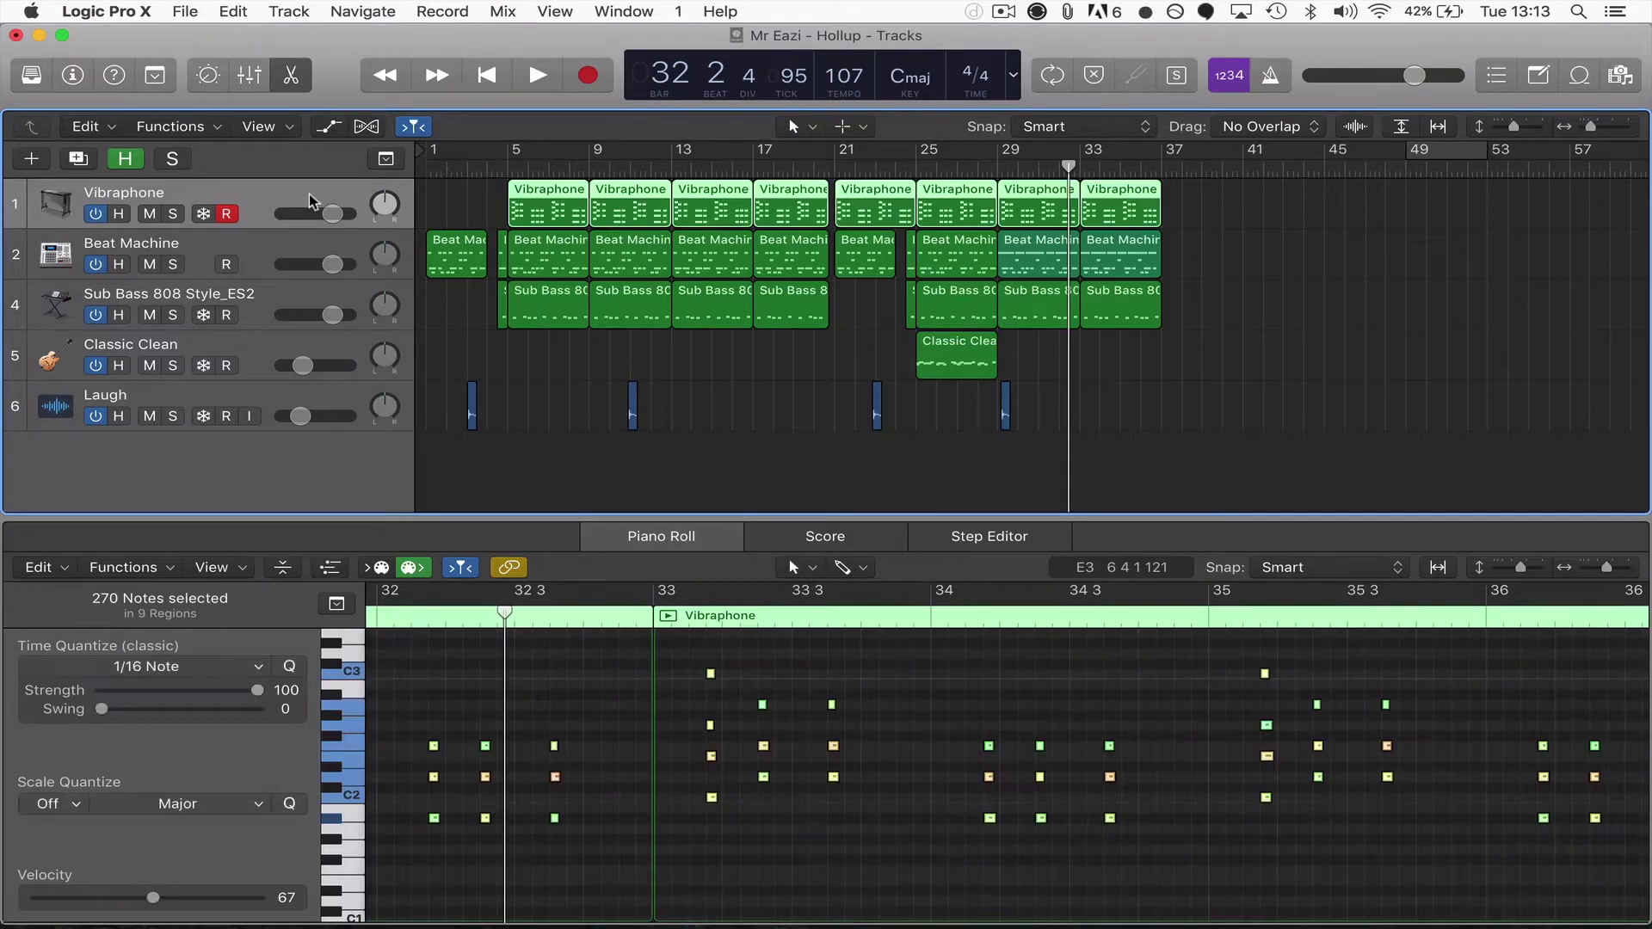
left_click(71, 76)
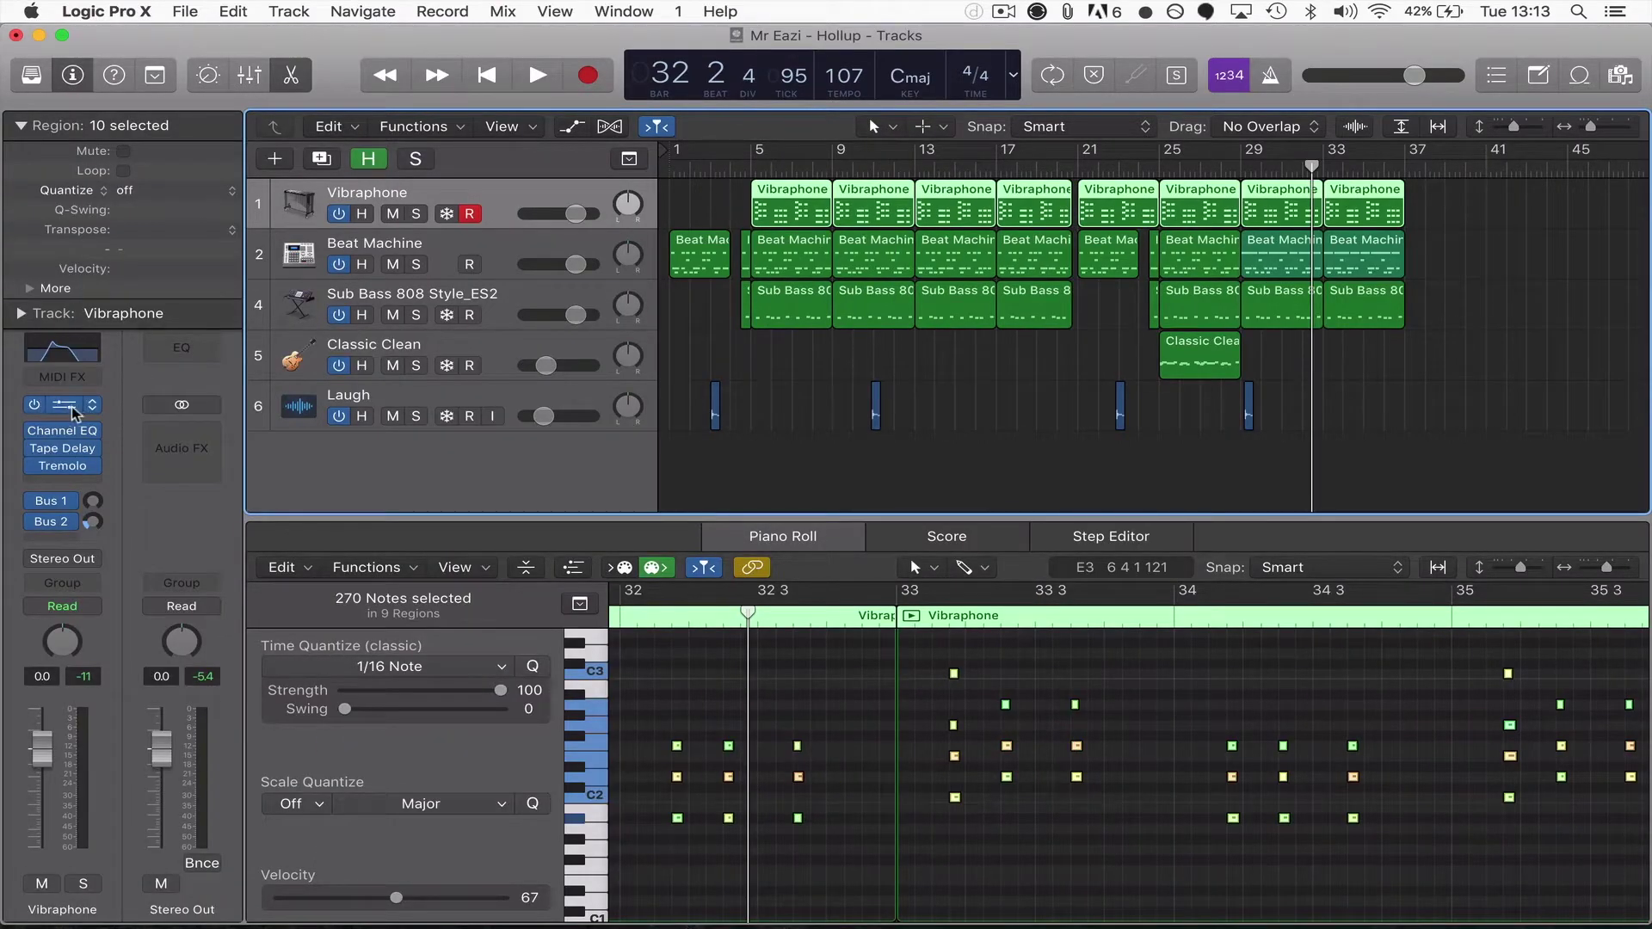
left_click(63, 406)
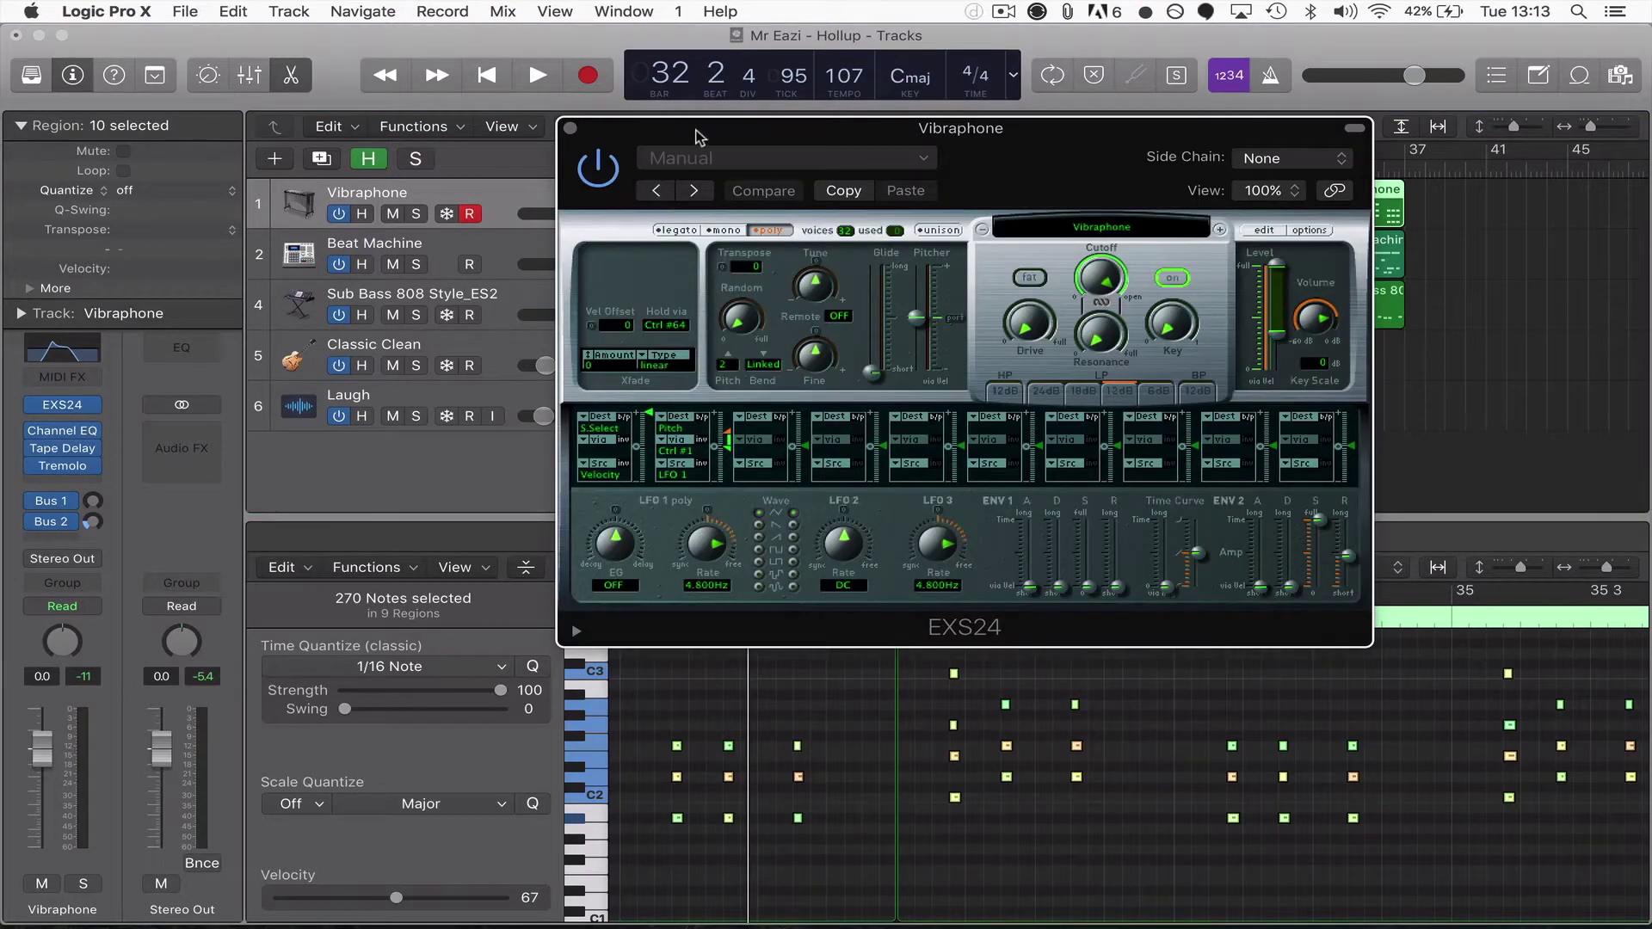
left_click_drag(697, 131, 800, 134)
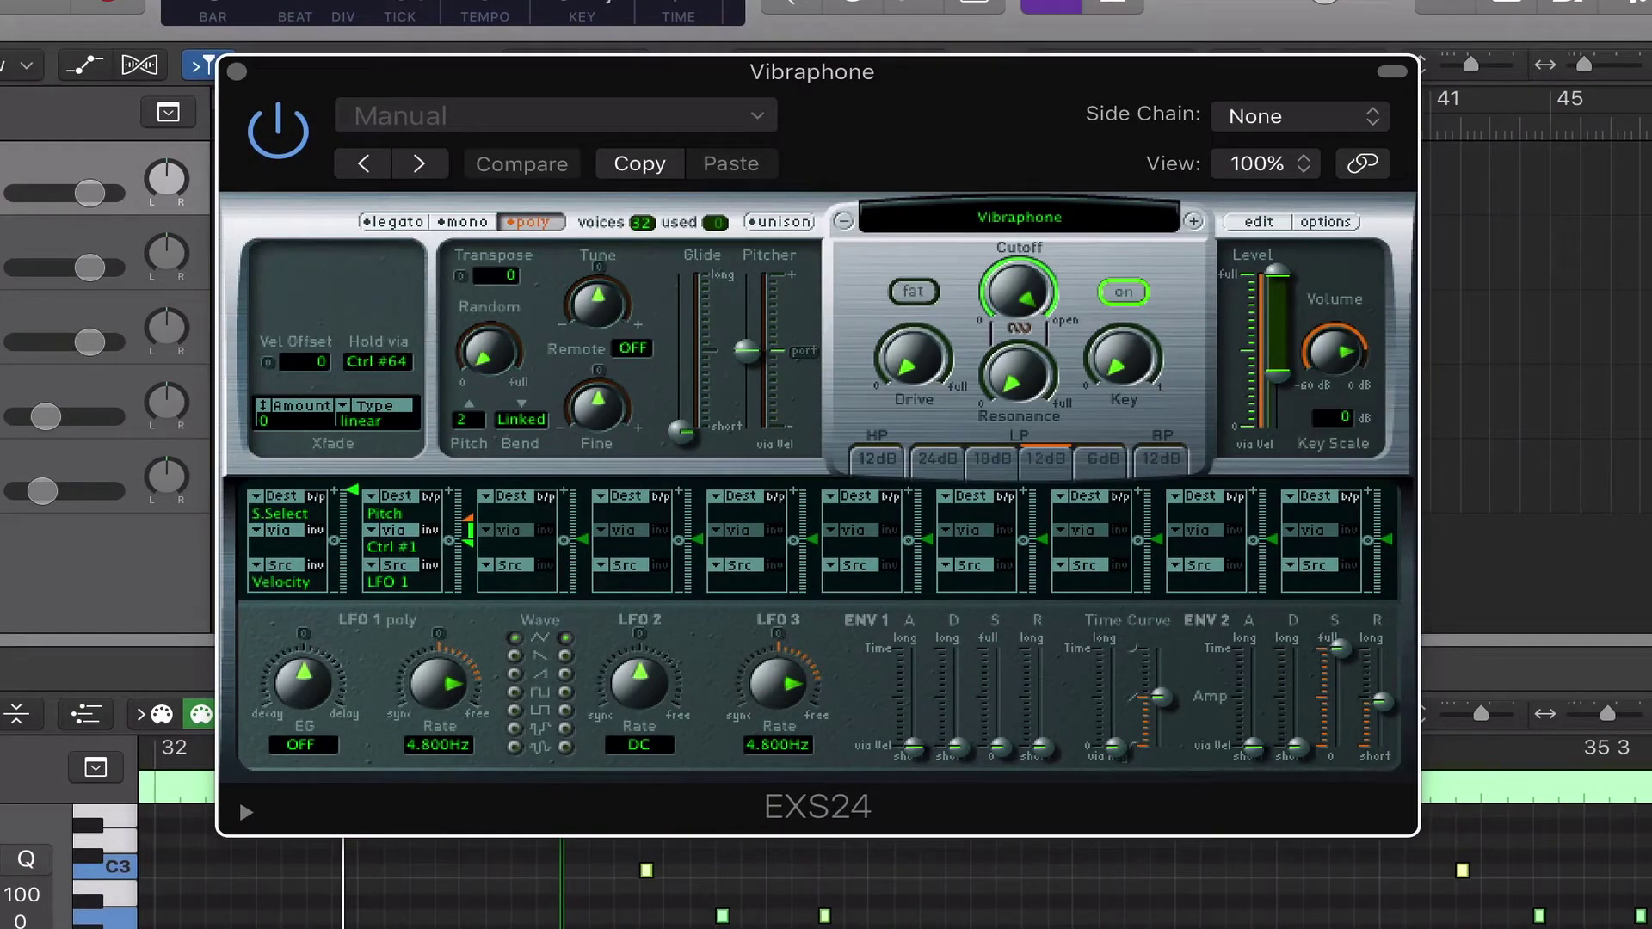
key("super+w")
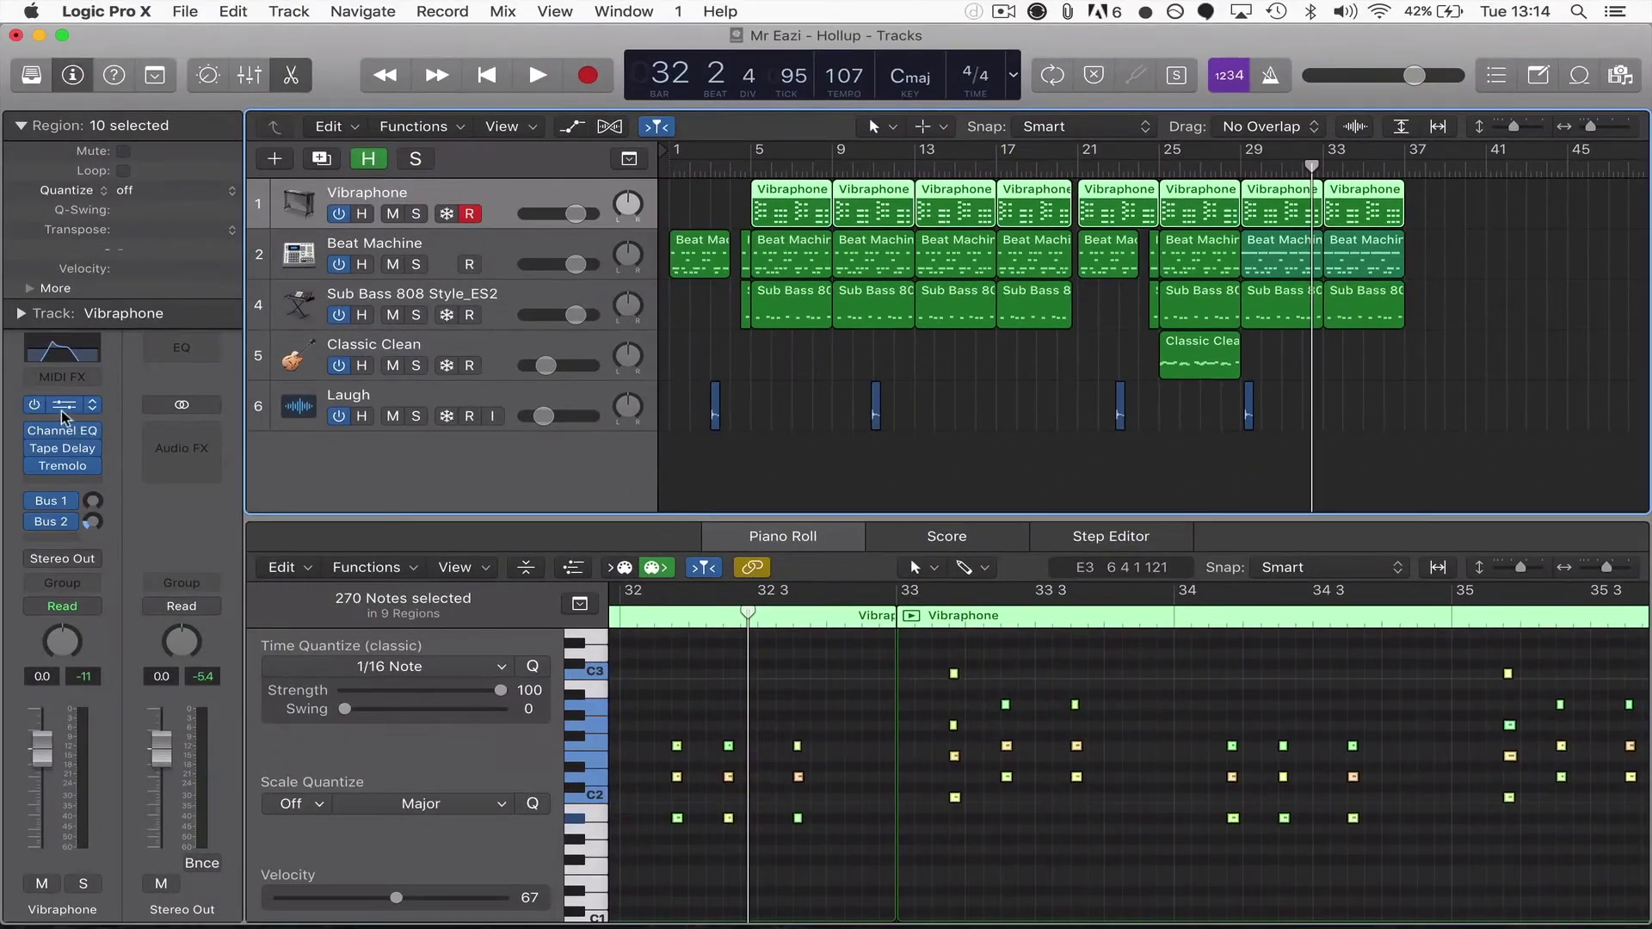
left_click(62, 410)
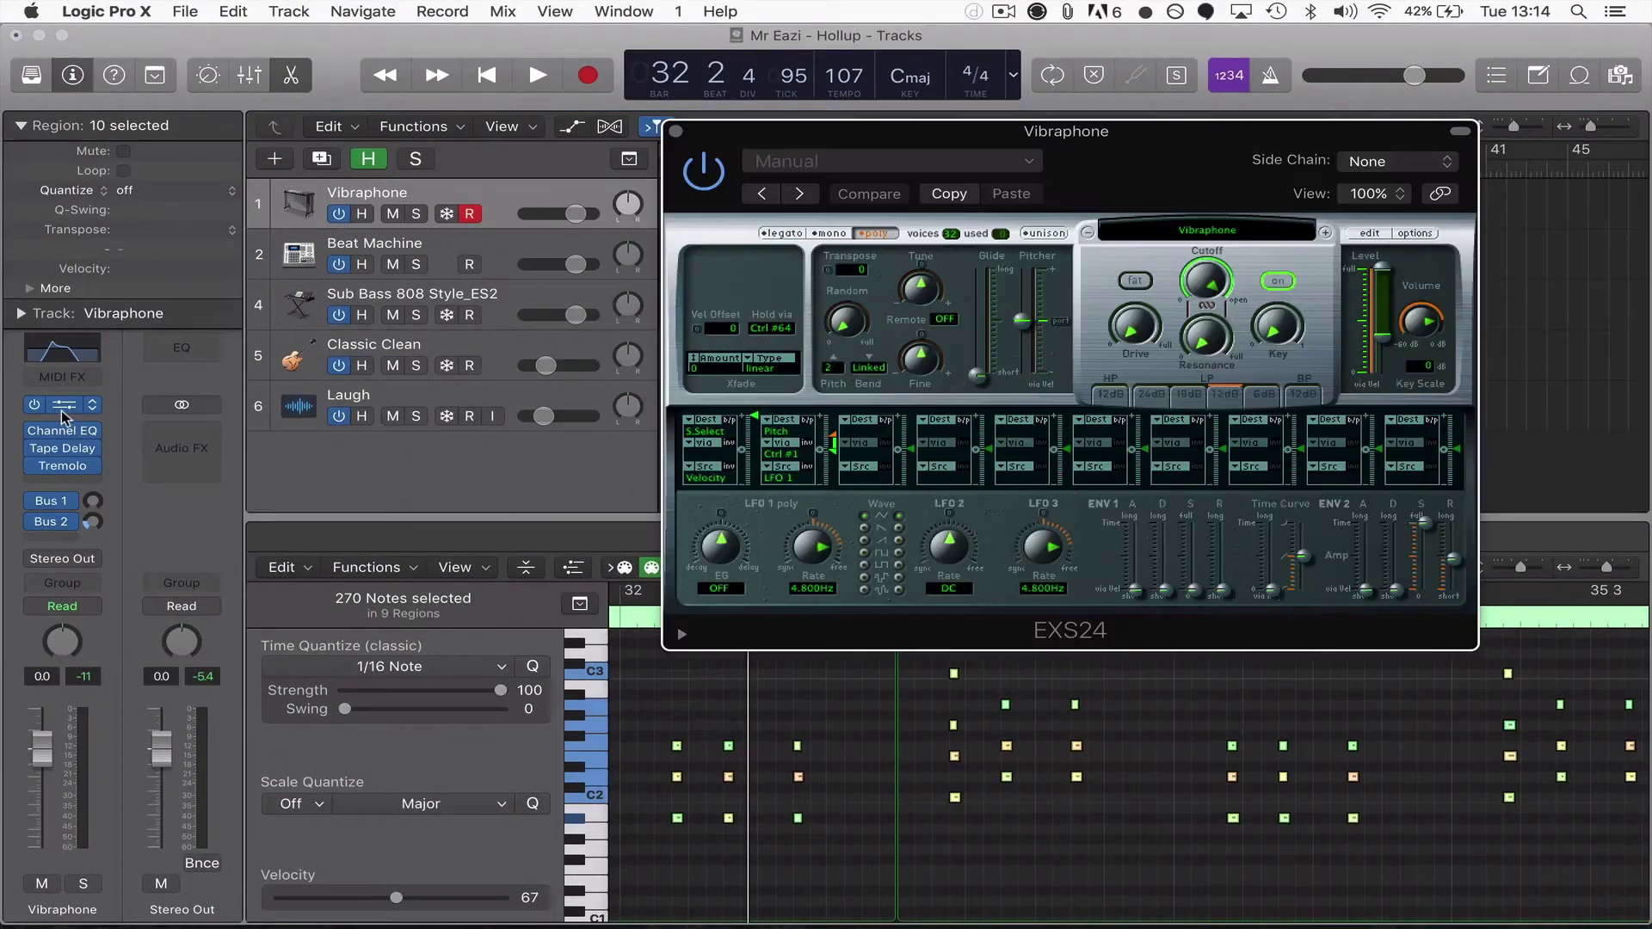
left_click(677, 130)
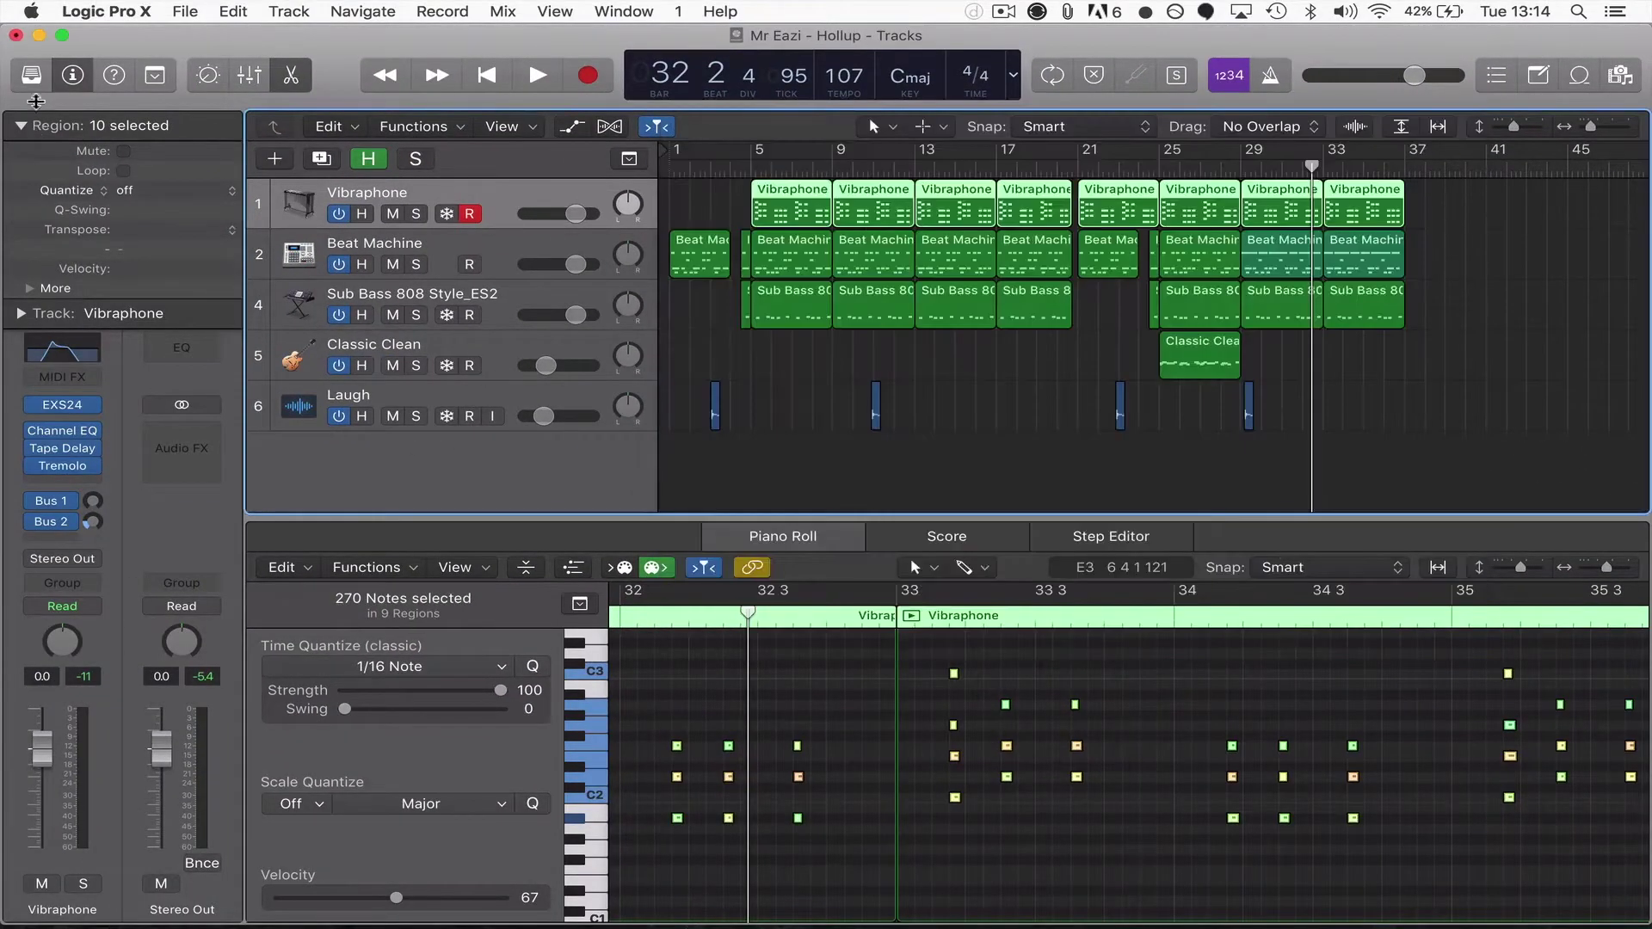
Step: Show the Vibraphone track's Mallet patch in the Library and examine its EXS24 instrument and Channel EQ curve
left_click(31, 74)
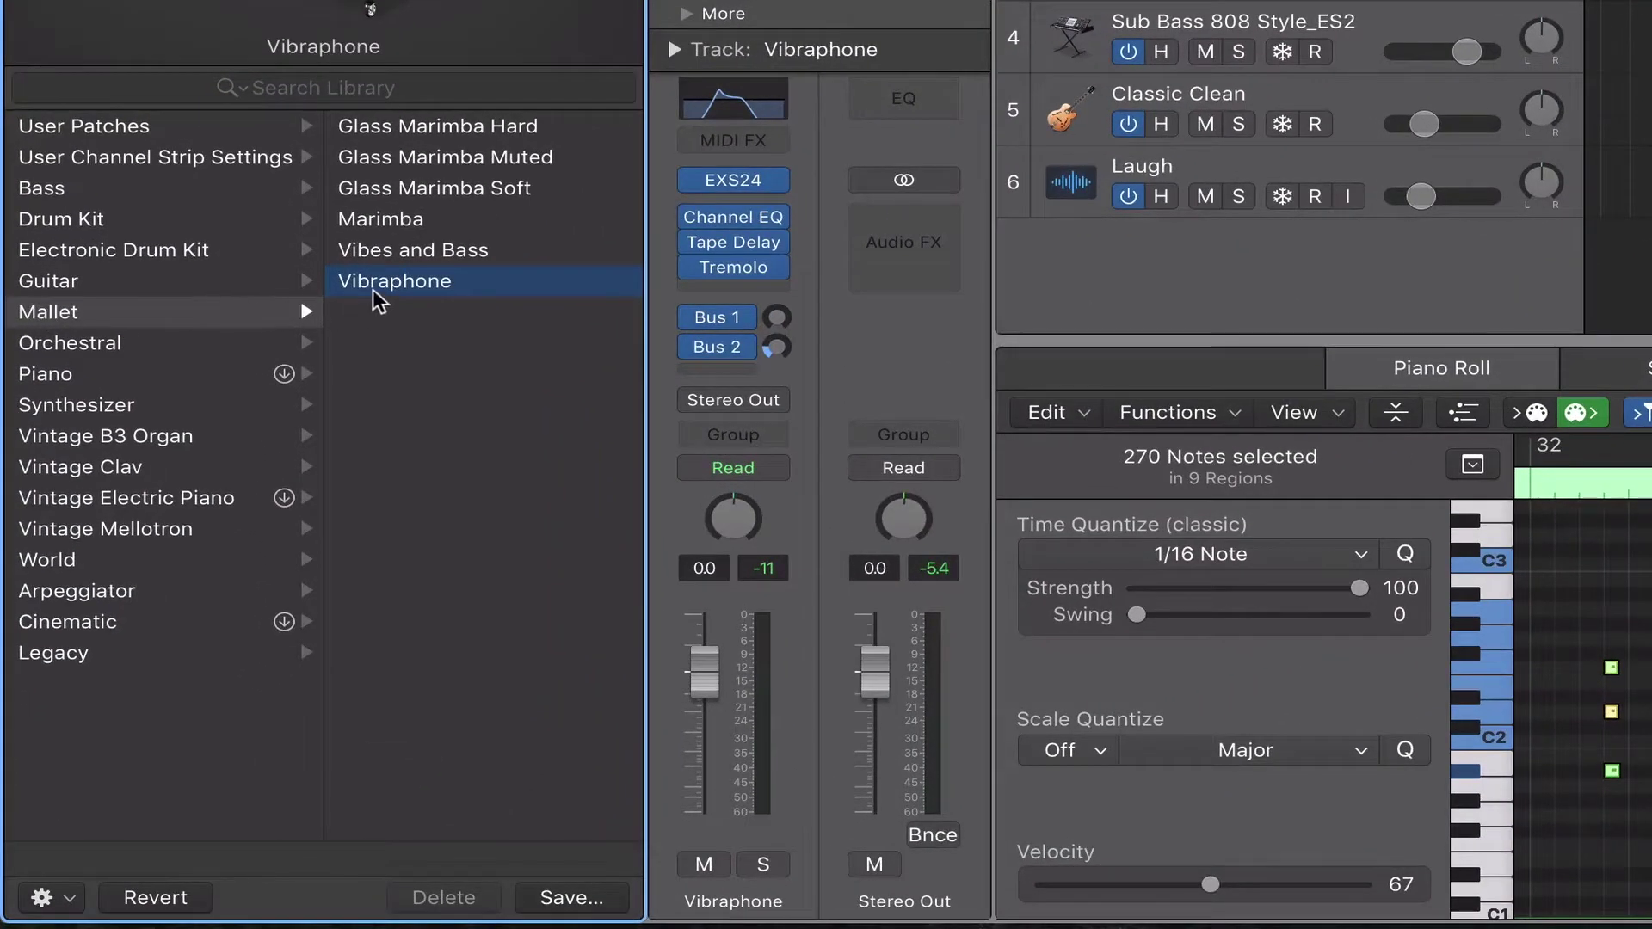
mouse_move(753, 190)
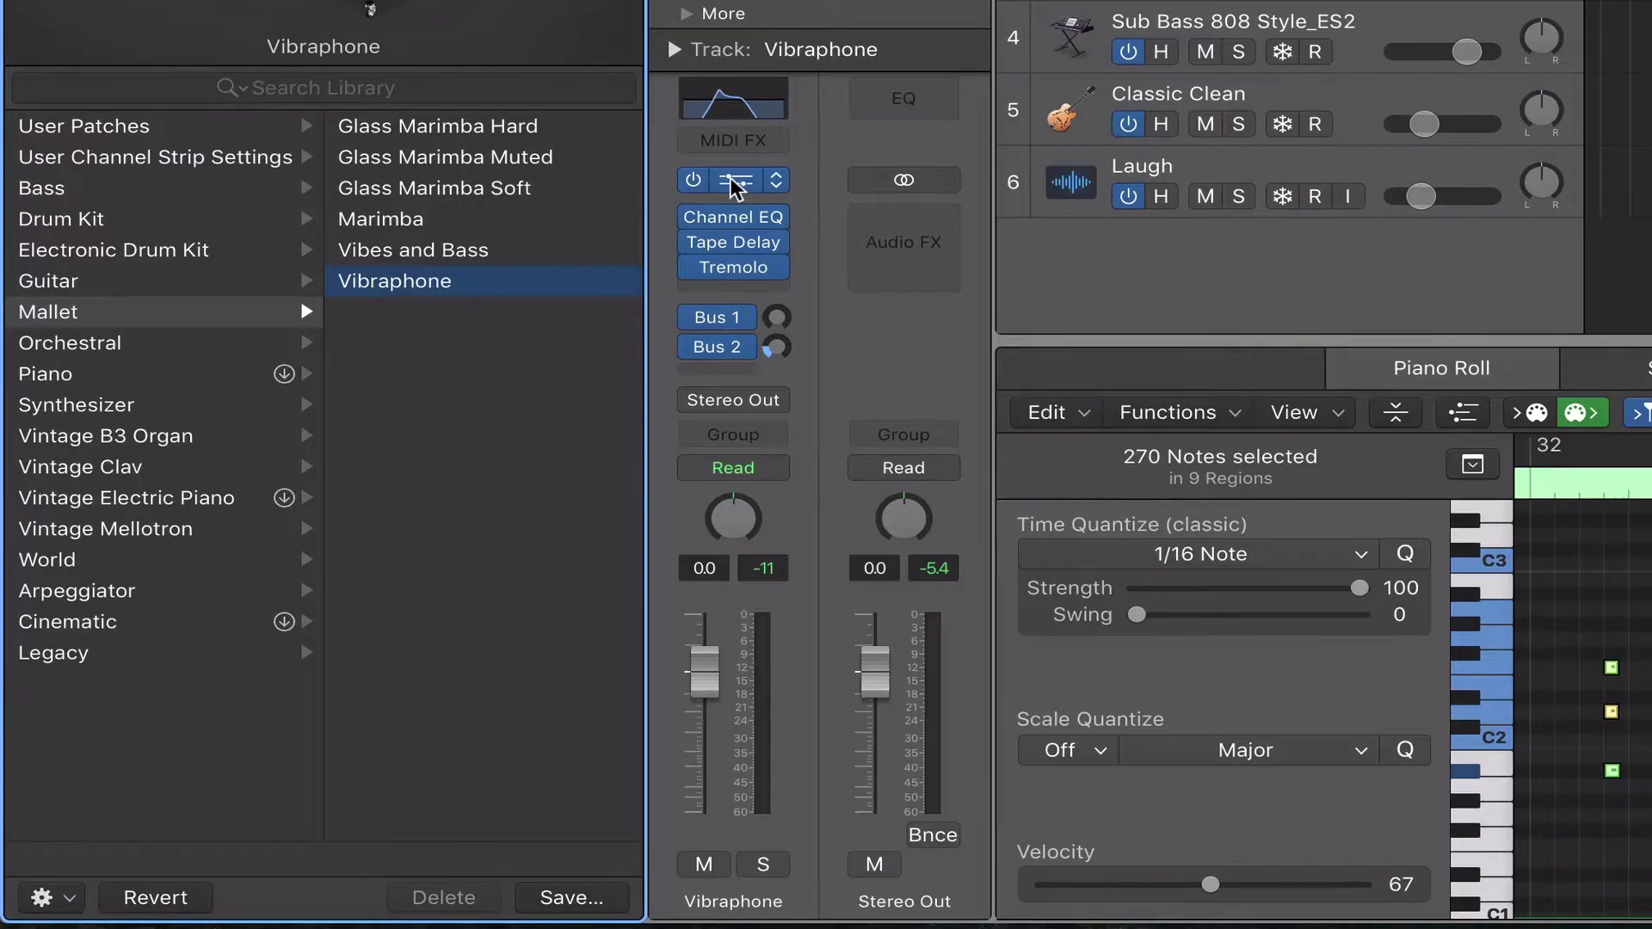
left_click(733, 182)
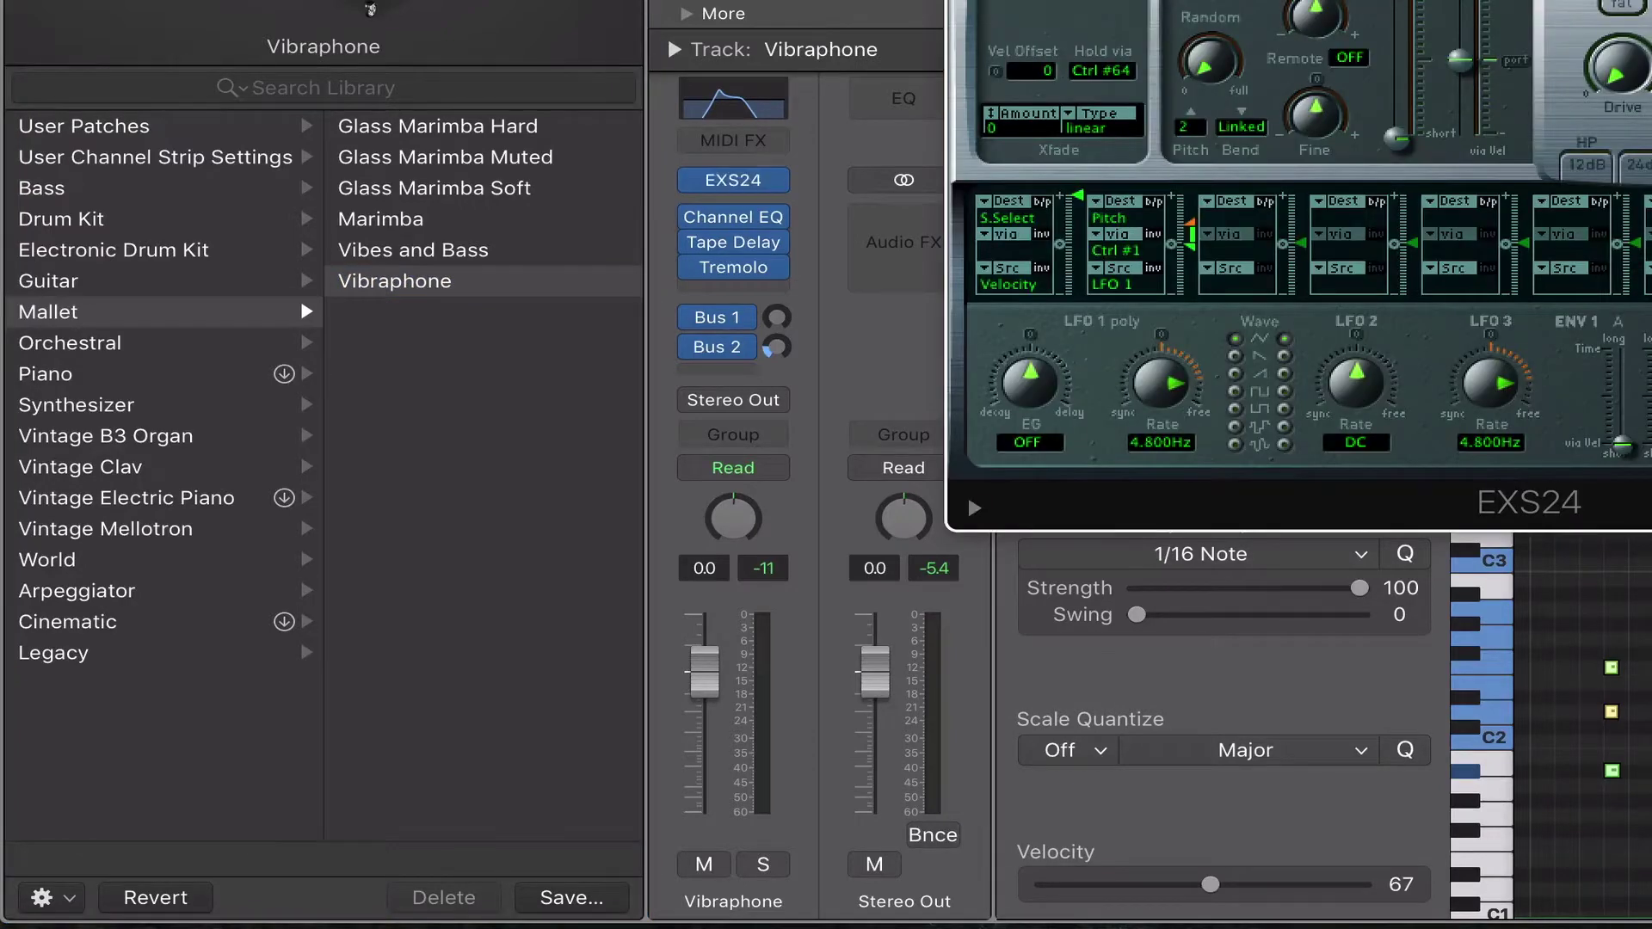
left_click(966, 2)
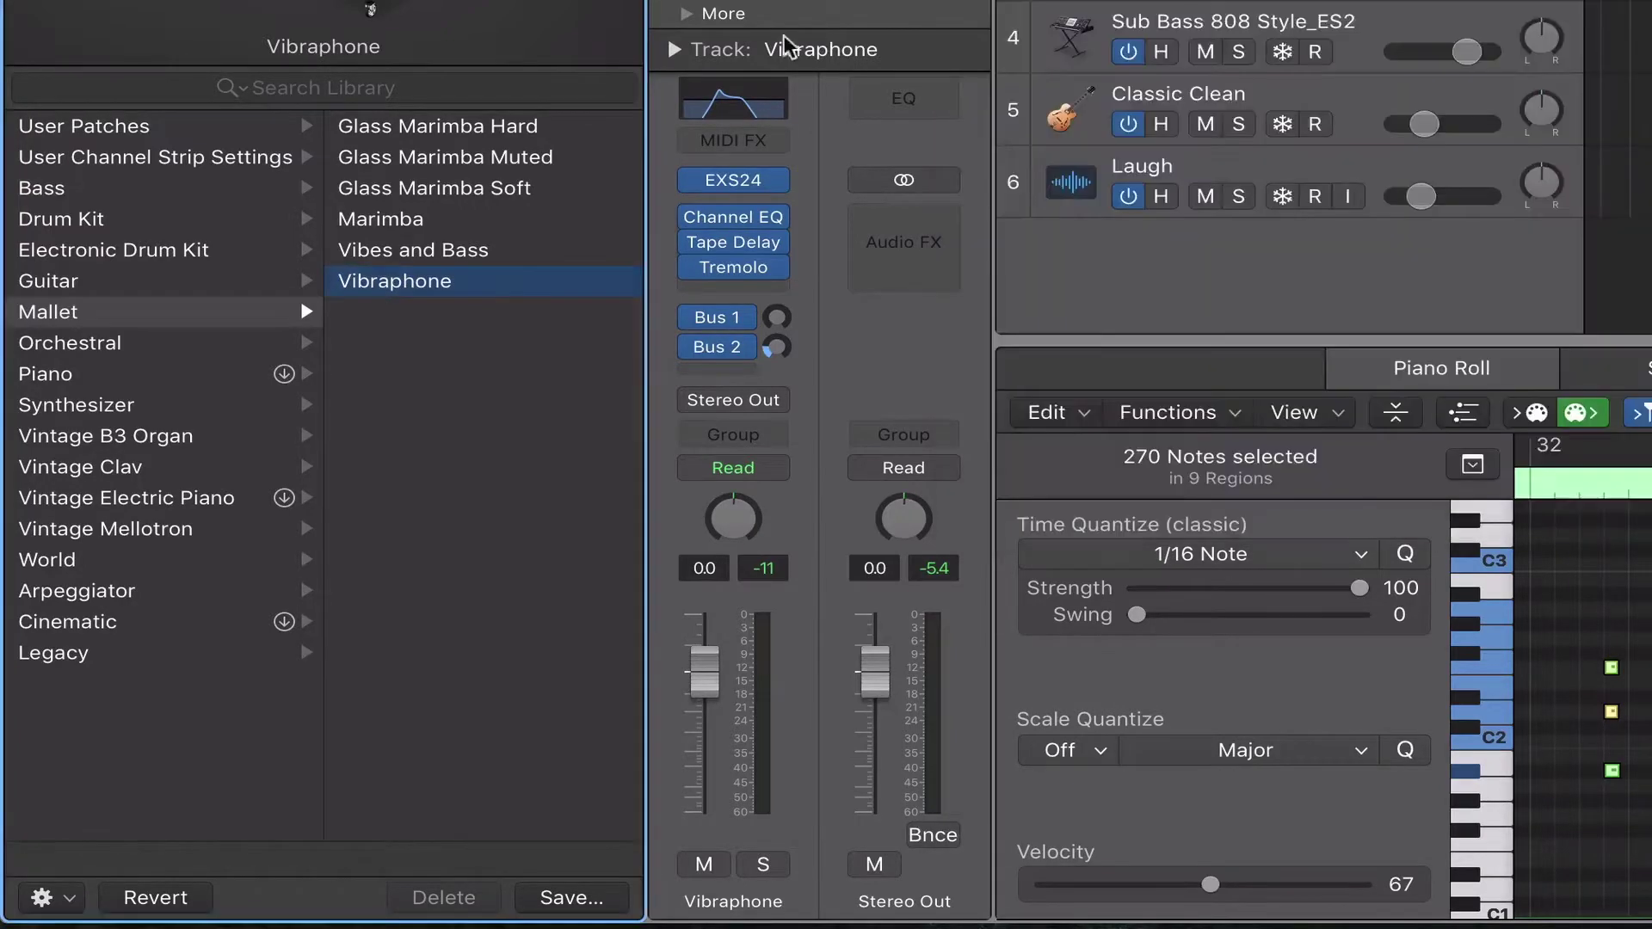
left_click(732, 104)
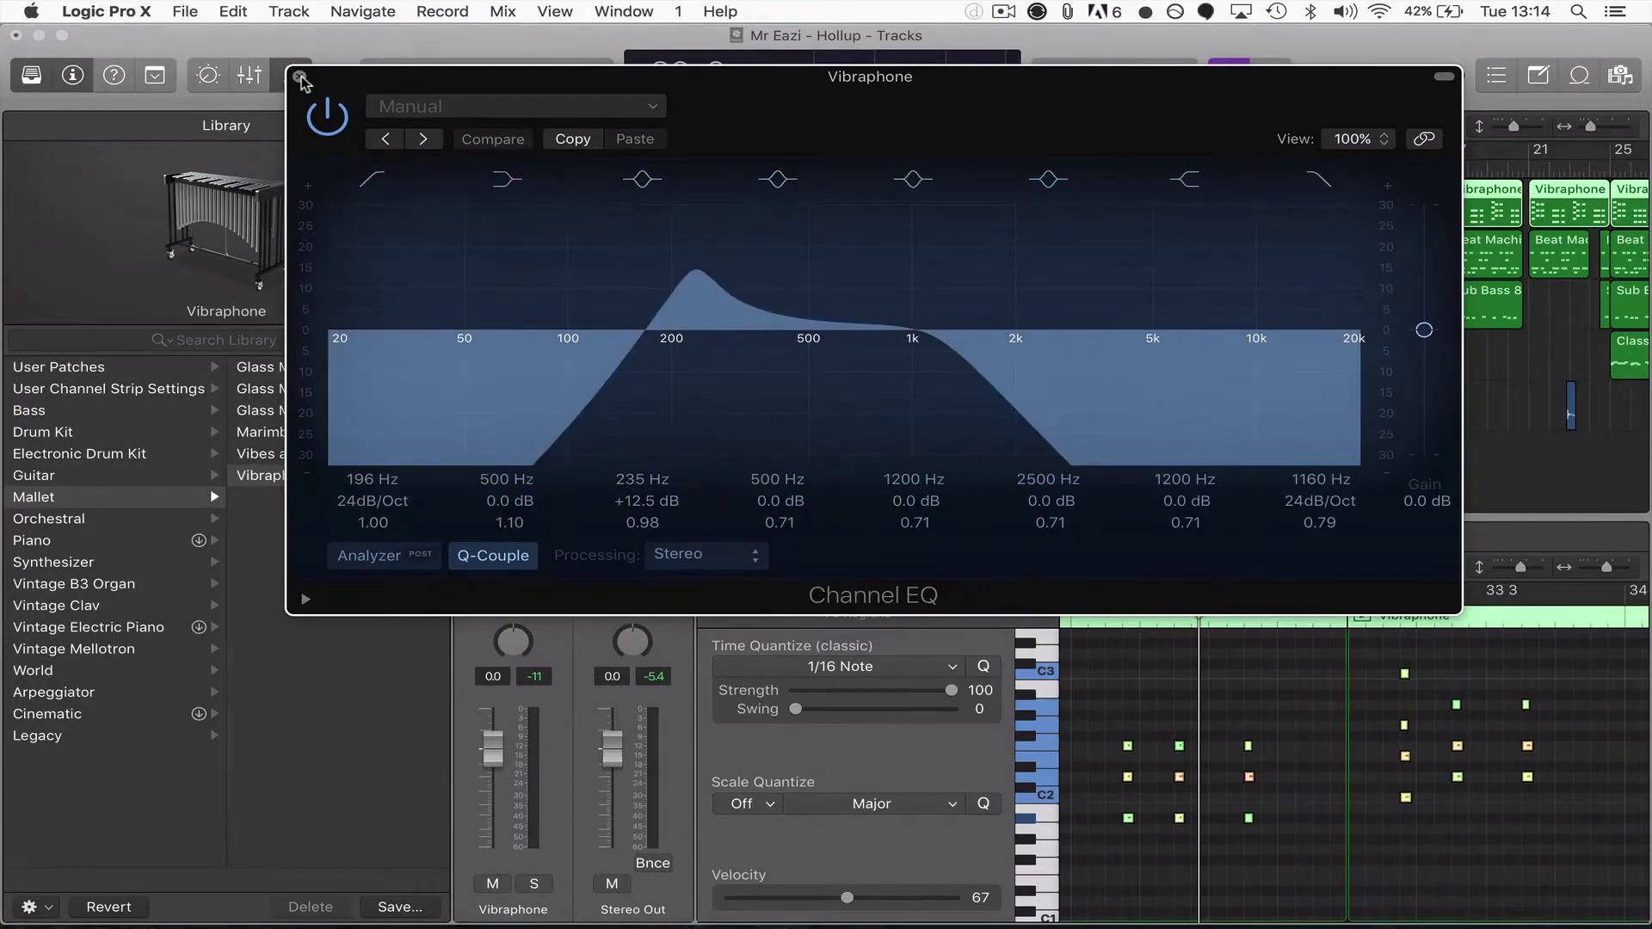
left_click(298, 77)
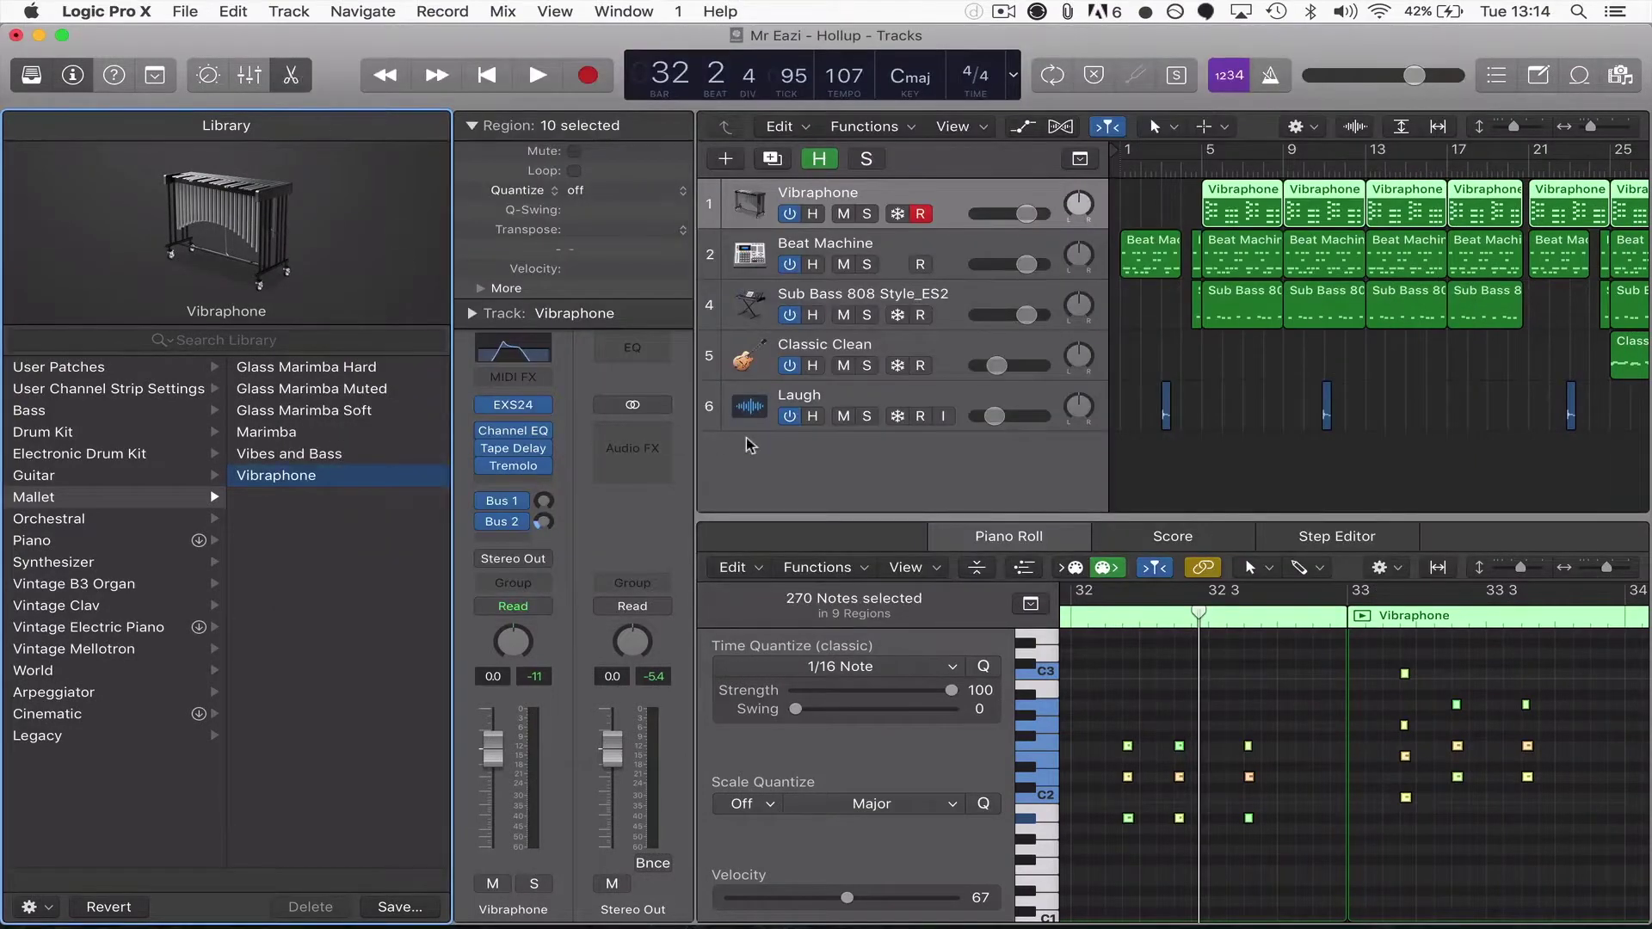
Step: Open the Vibraphone region at bar 5 in the Piano Roll and examine its notes with the Library and inspector hidden
left_click(1253, 375)
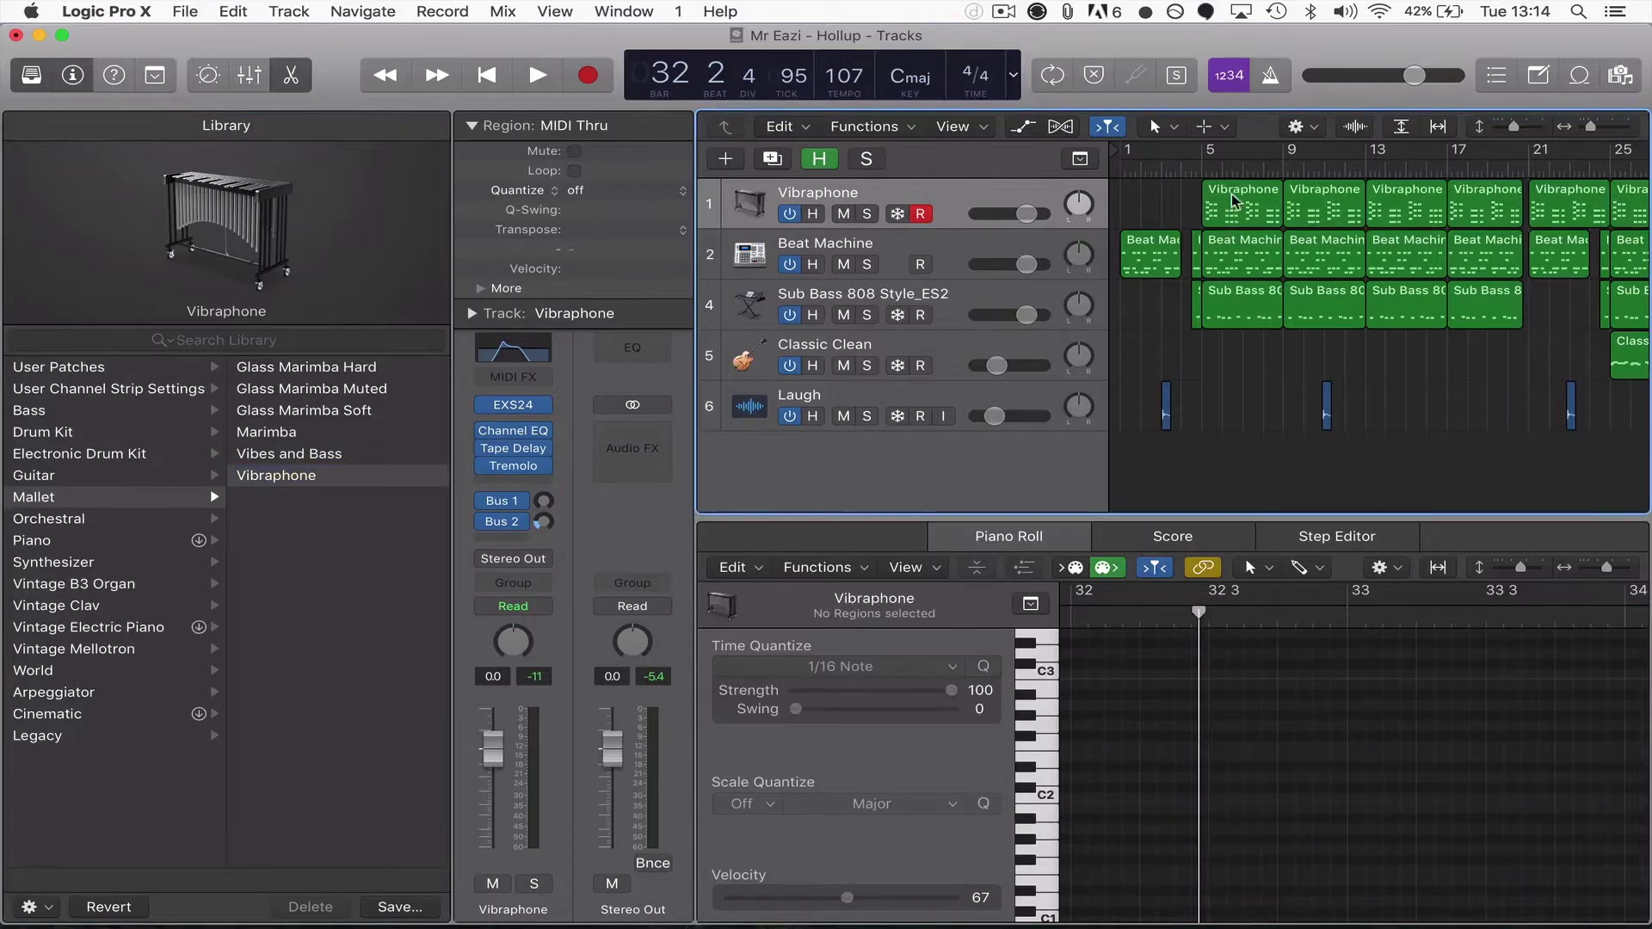
double_click(1234, 200)
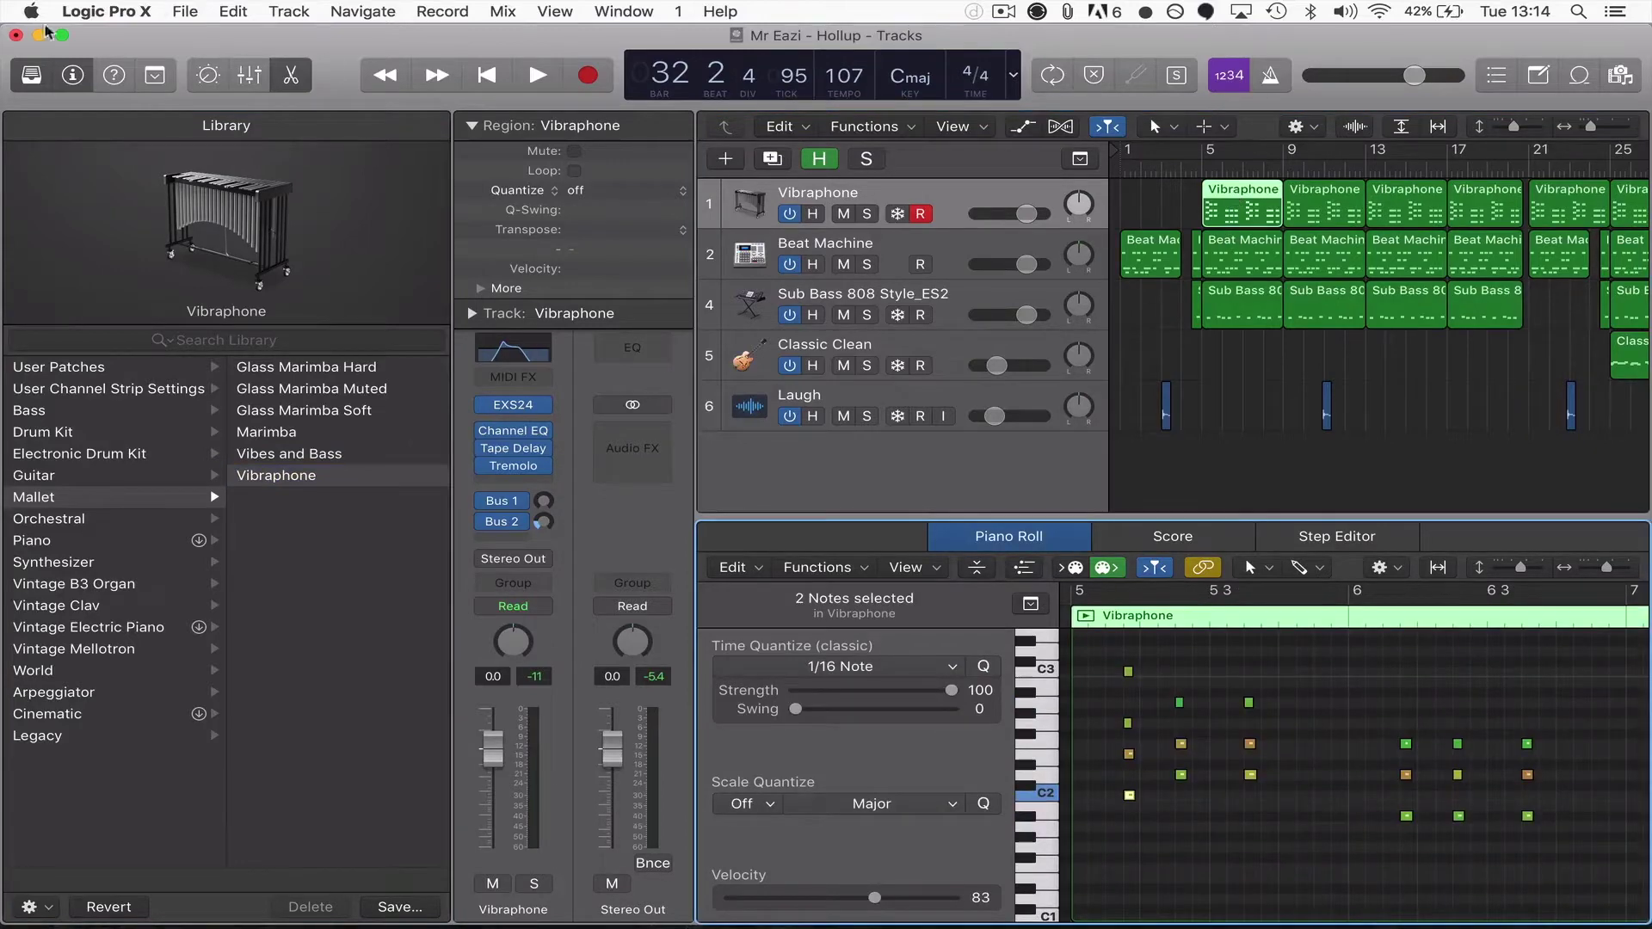
left_click(31, 74)
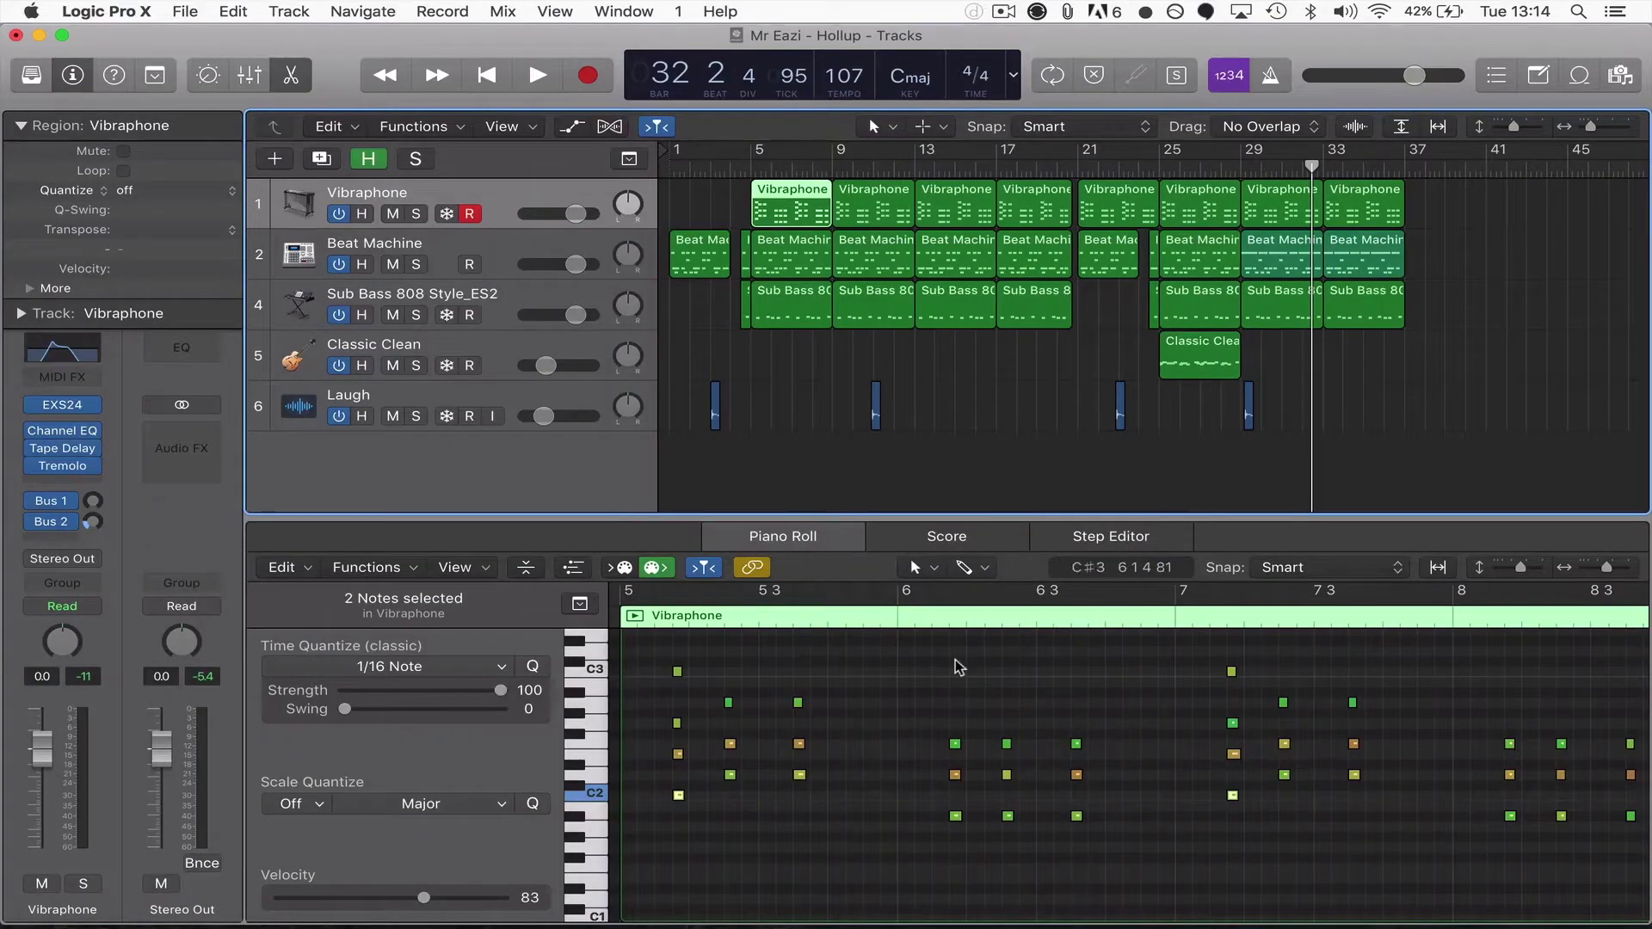
scroll(952, 668, "right", 2)
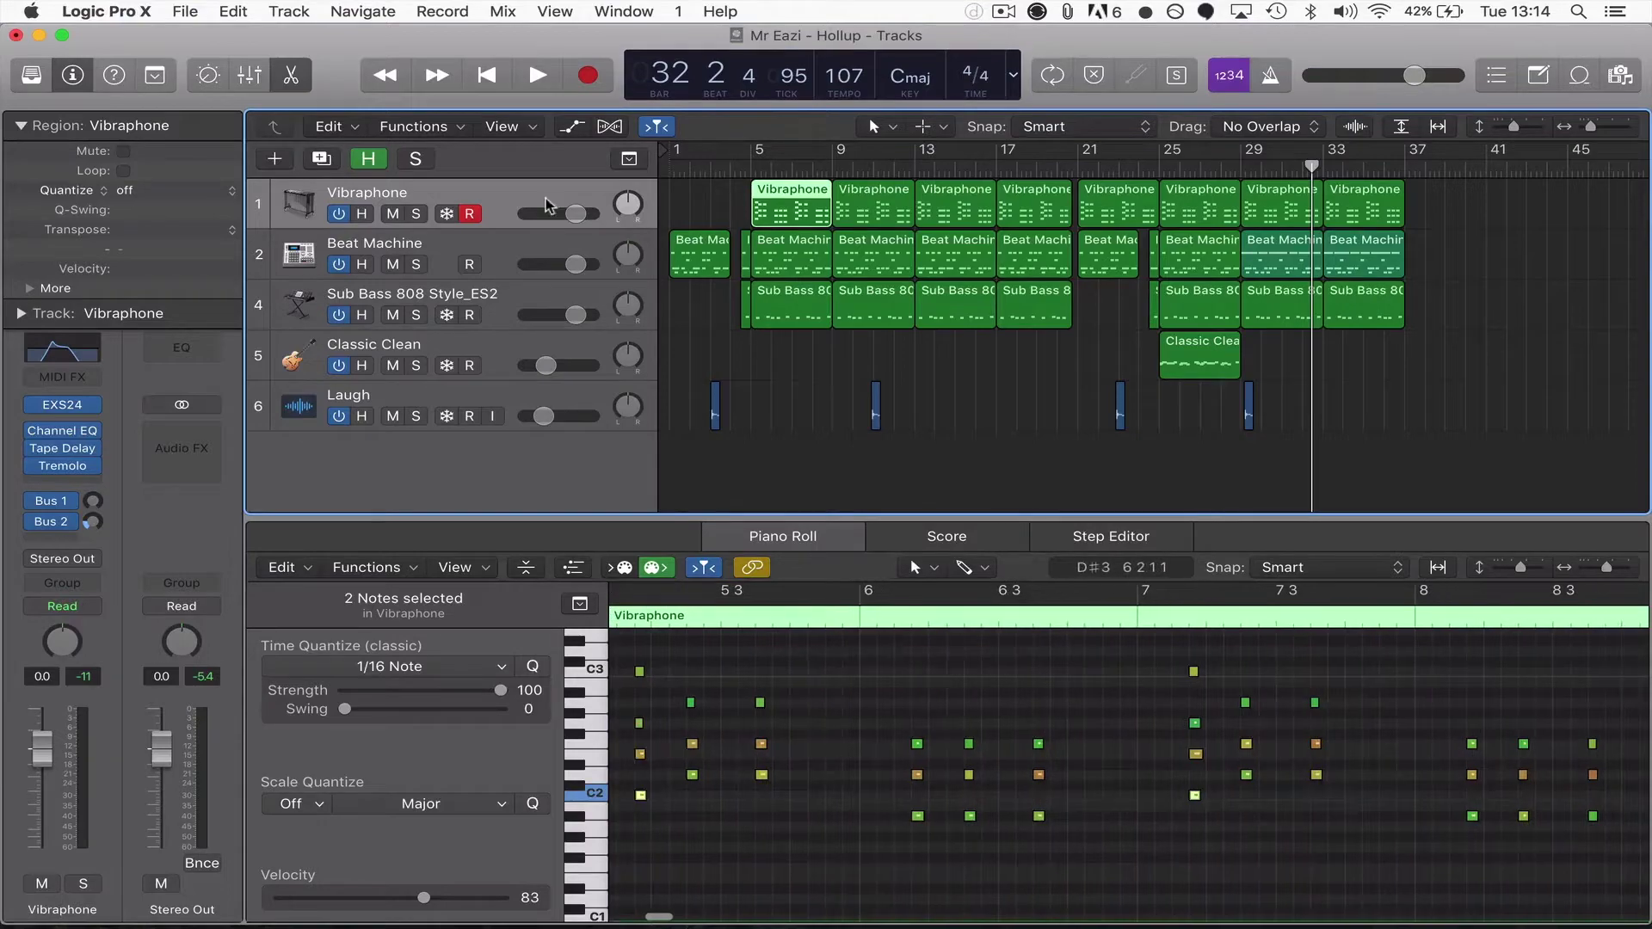
left_click(72, 76)
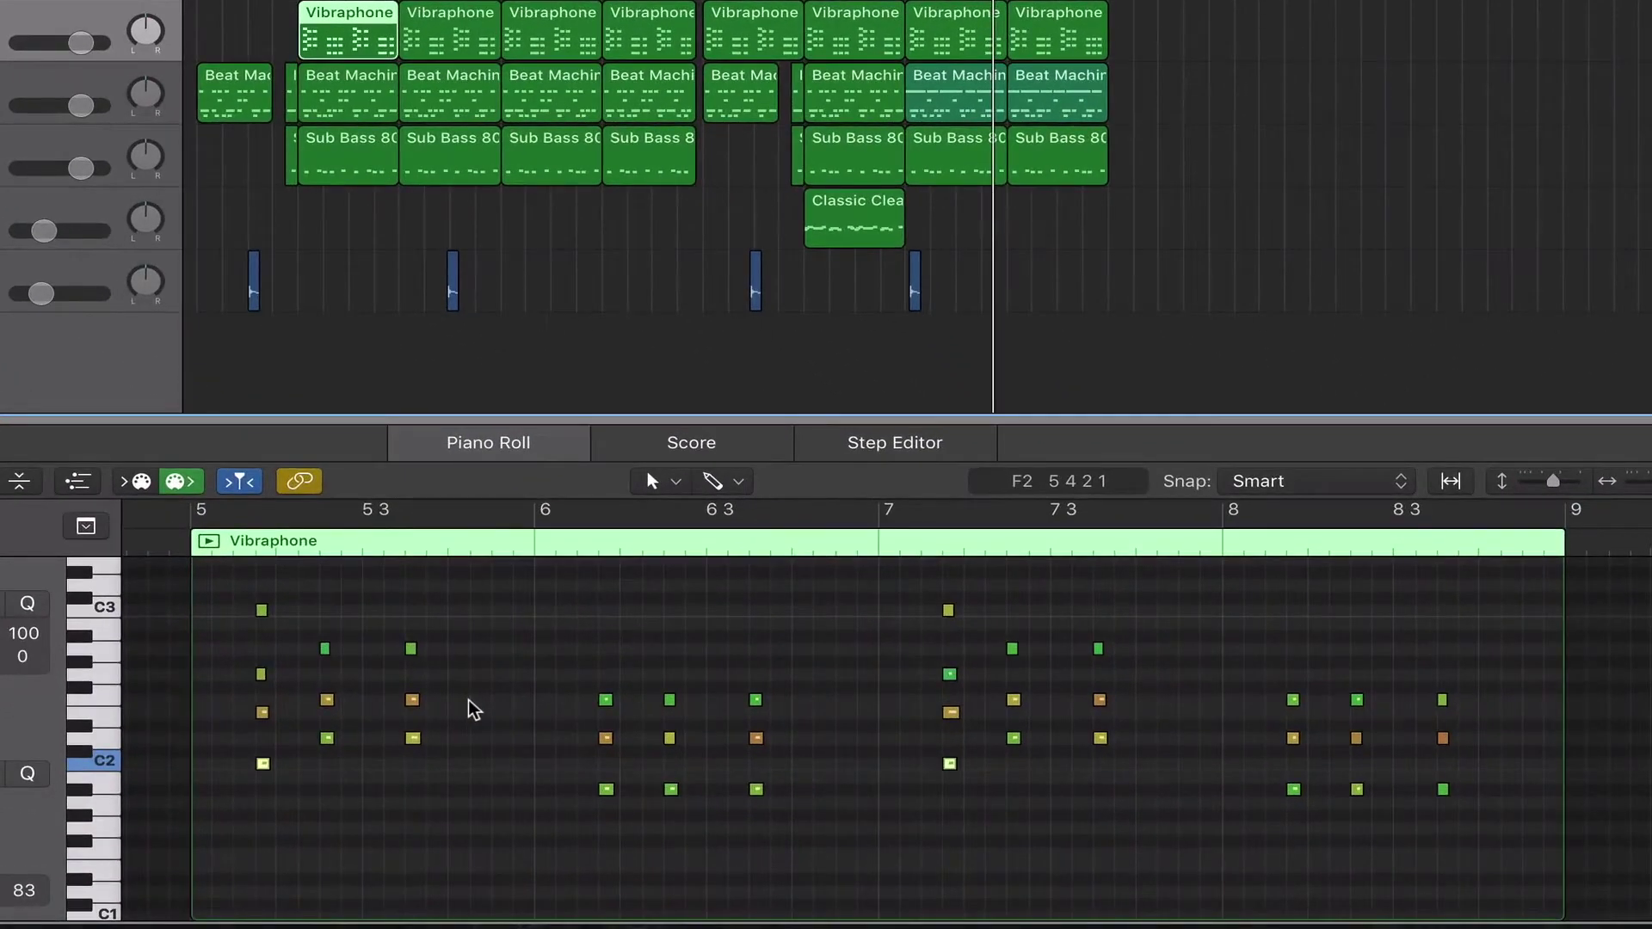
scroll(472, 709, "up", 3)
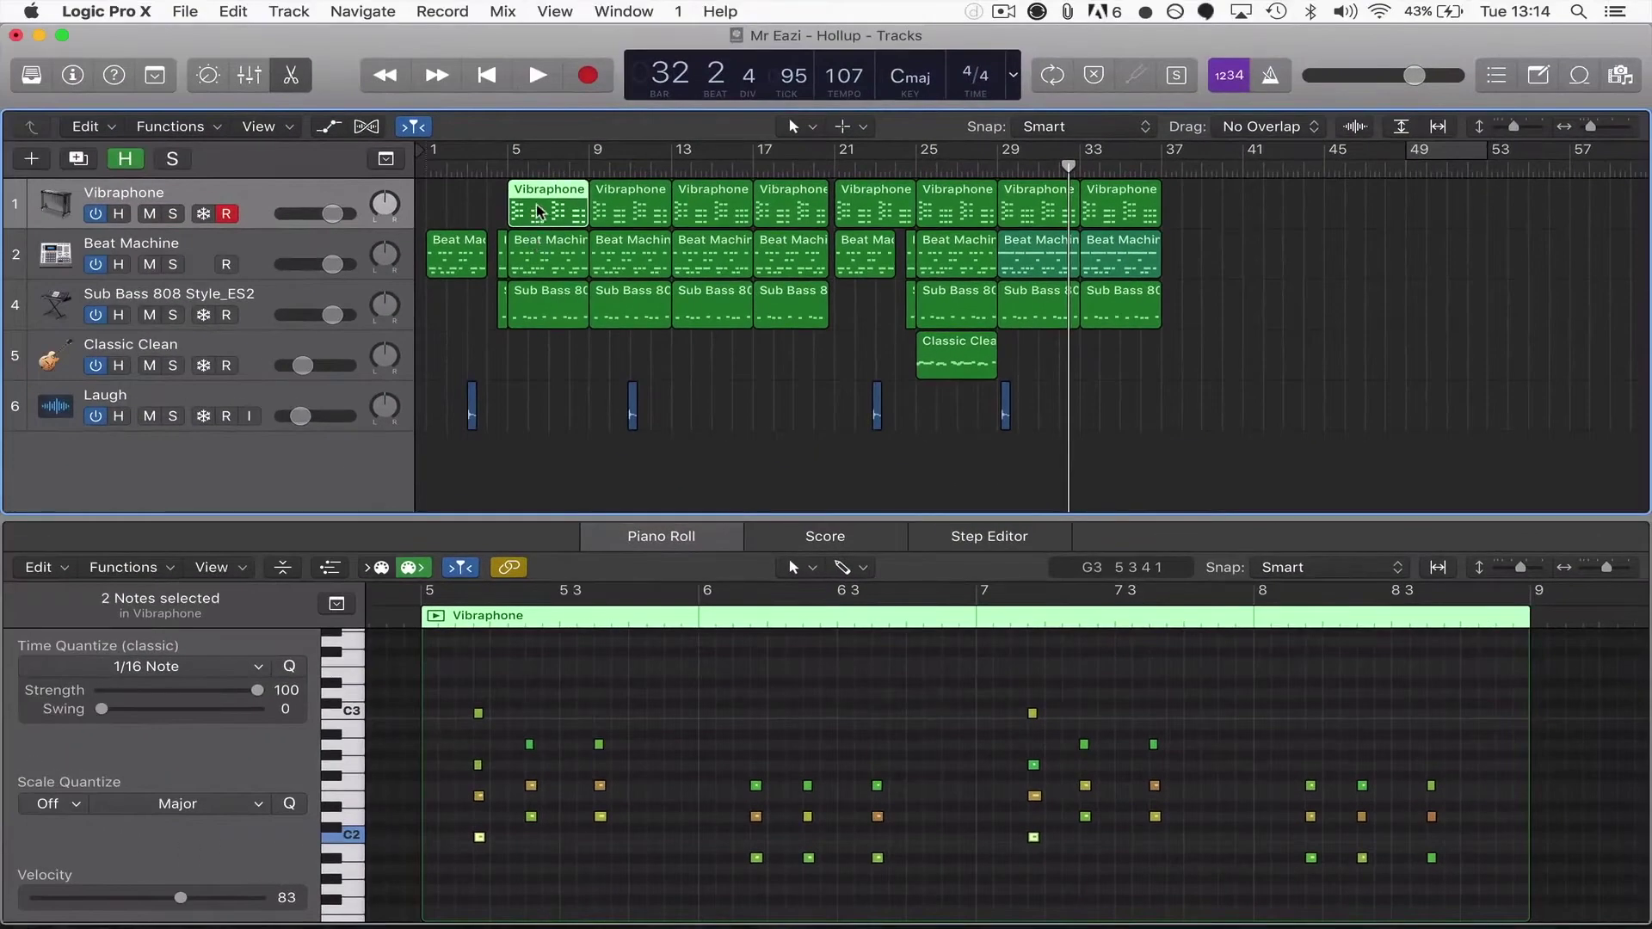
Step: Show the Vibraphone channel strip again, review its effects and display the Bus 2 aux channel beside it
left_click(73, 76)
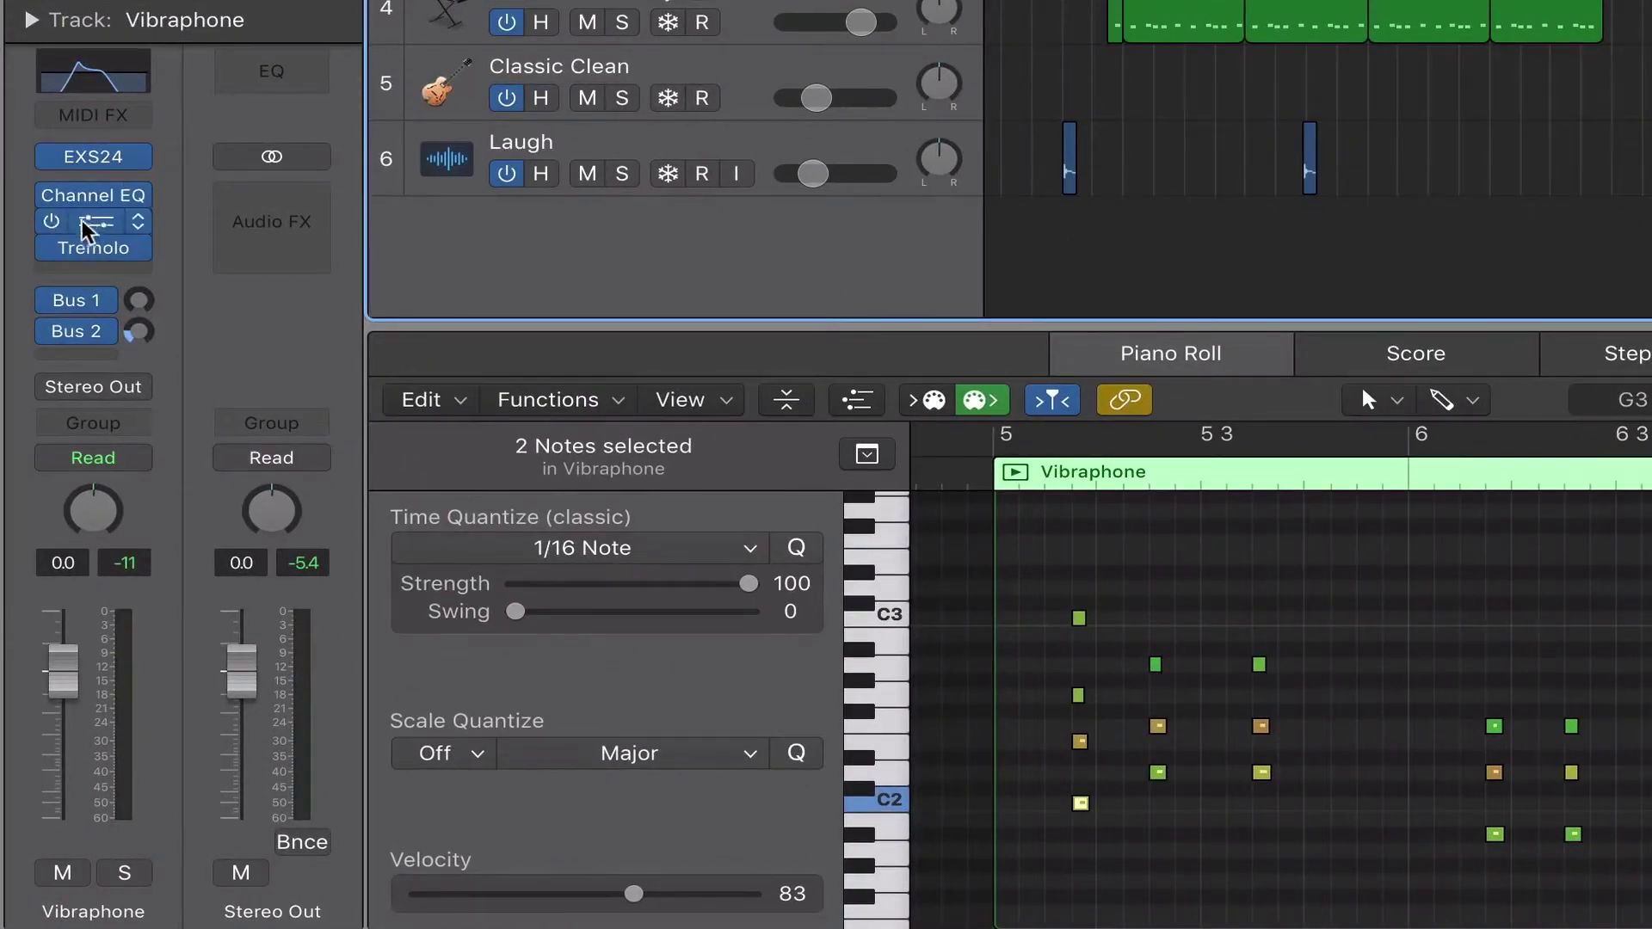
mouse_move(84, 167)
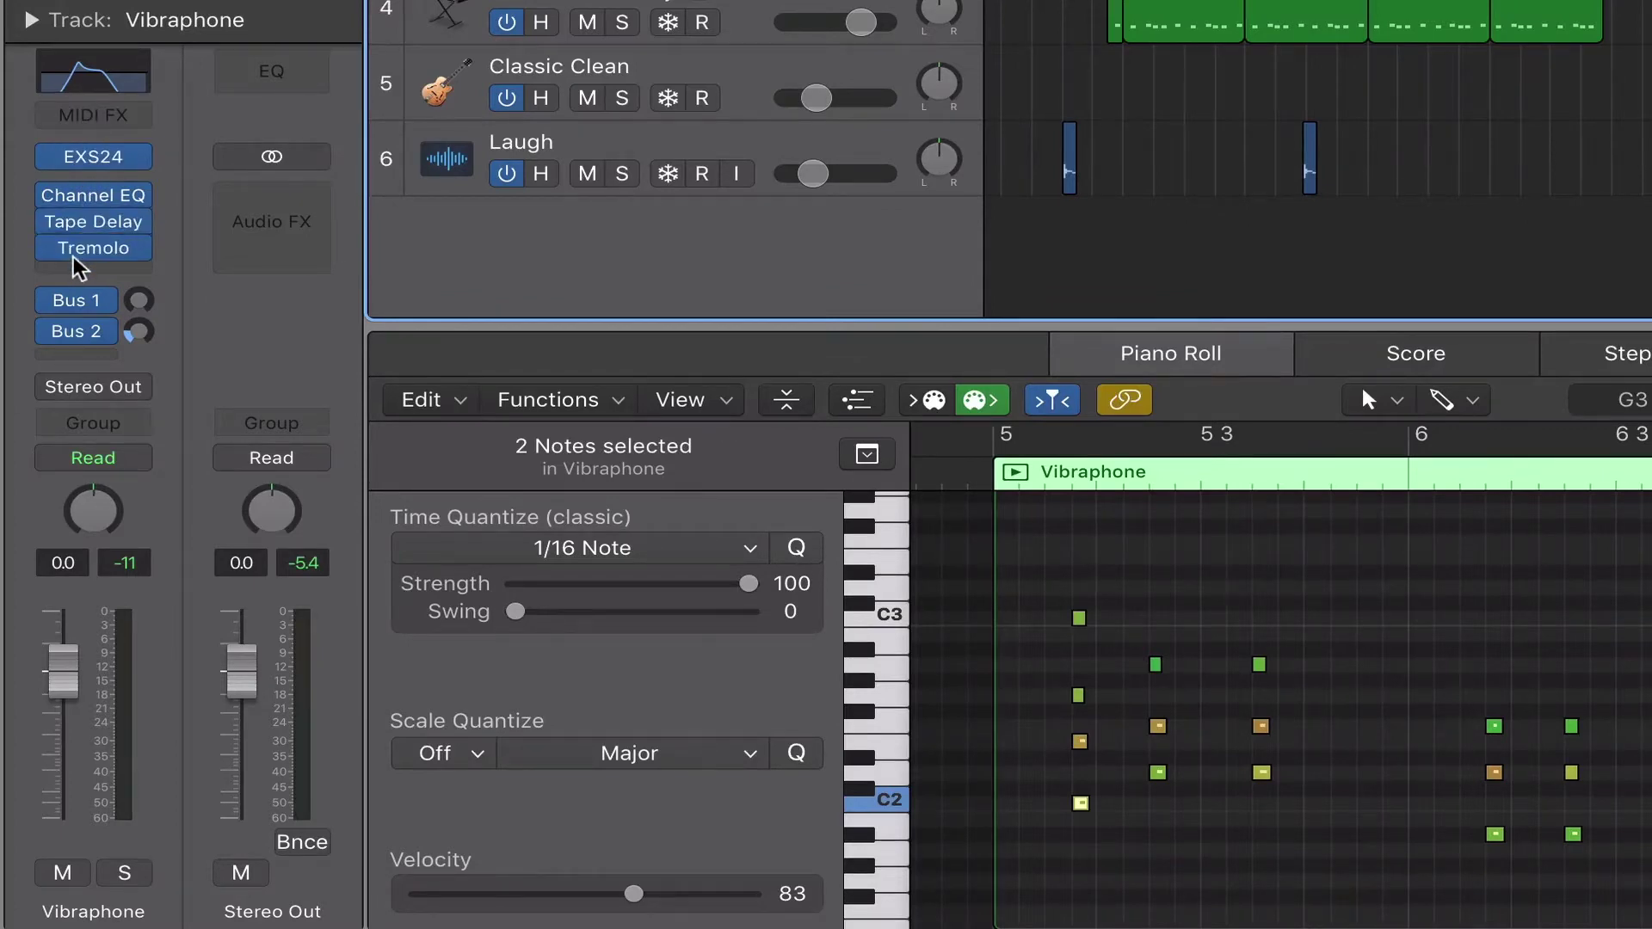
left_click(84, 338)
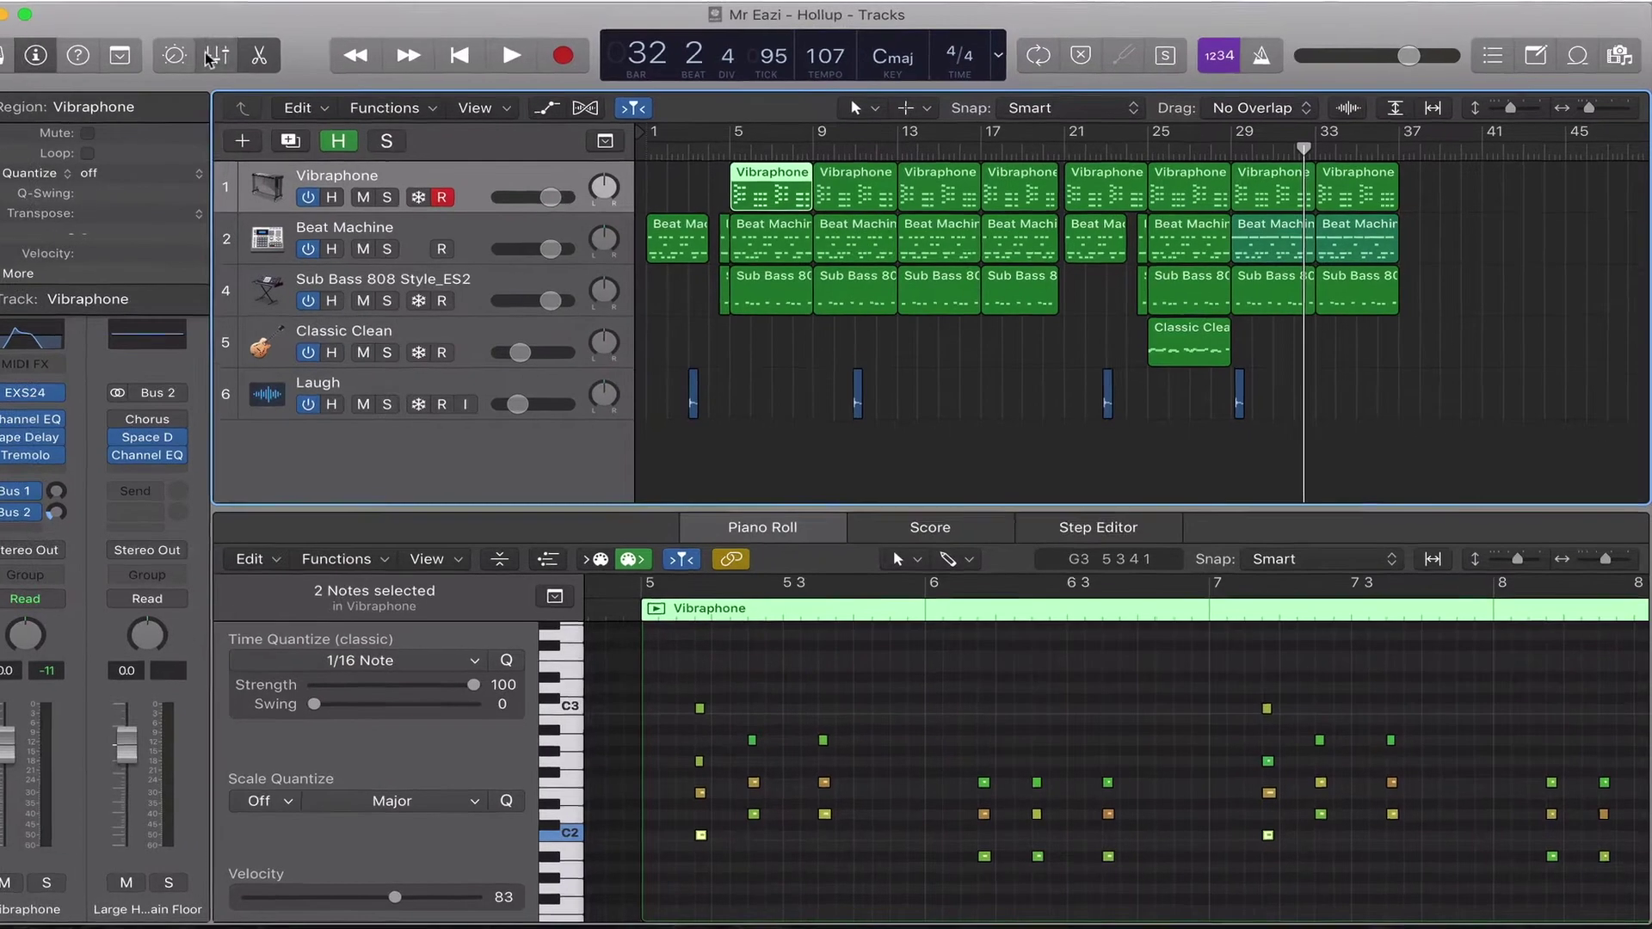
Step: Show the Mixer below the tracks and look through the channel strips to the bus and aux channels
left_click(247, 78)
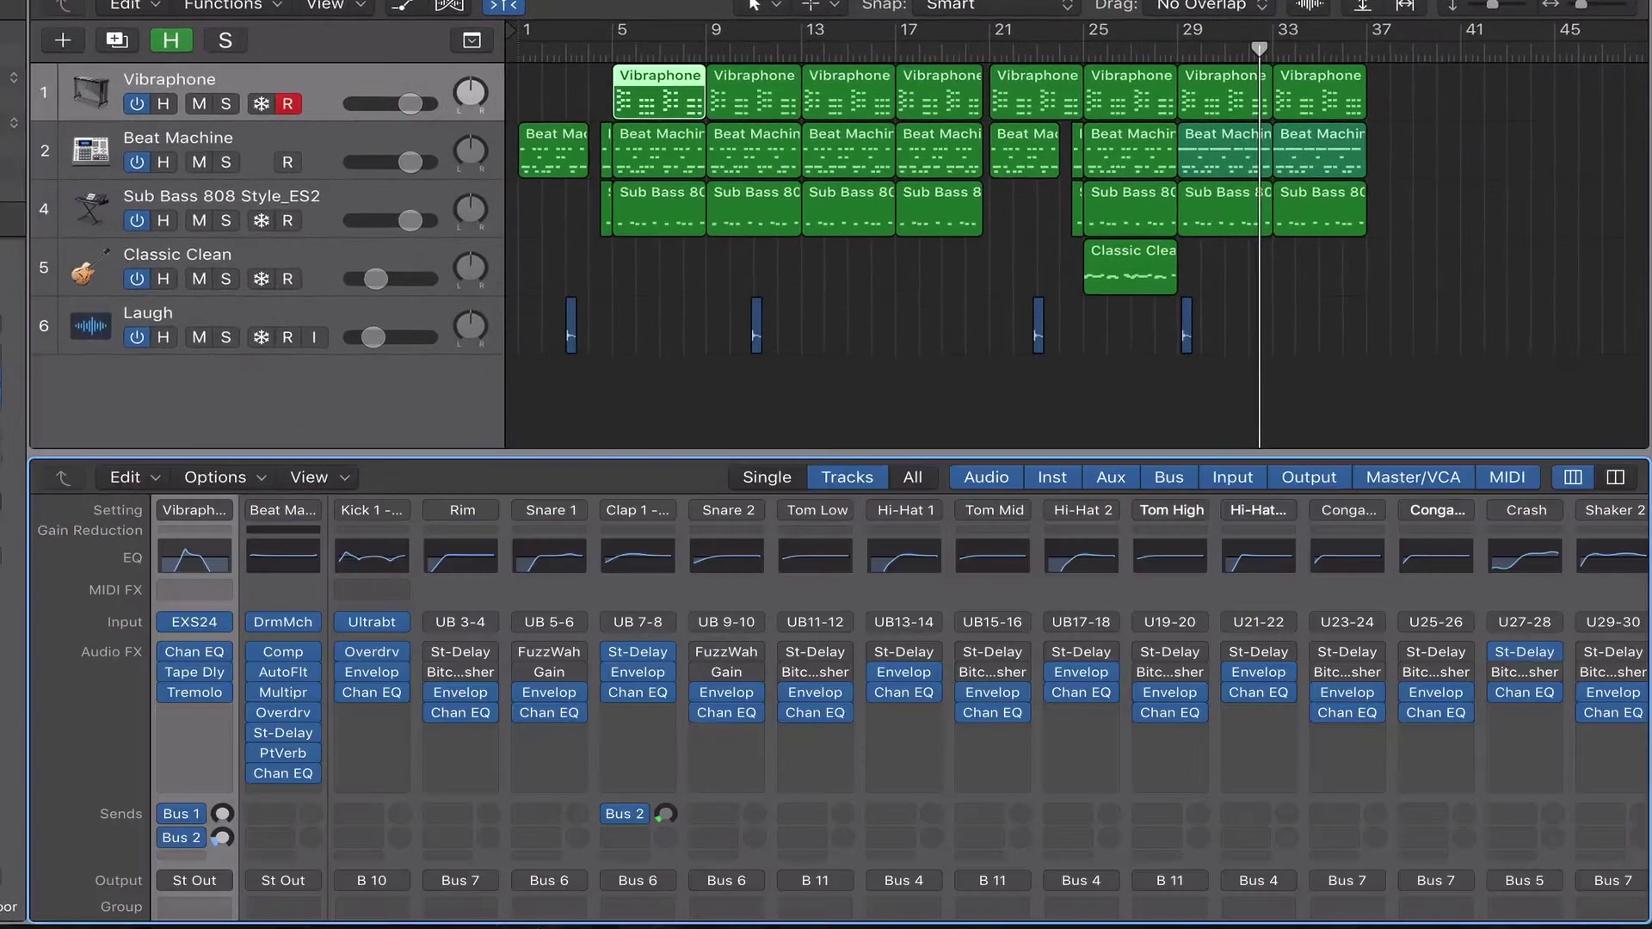
scroll(843, 791, "right", 15)
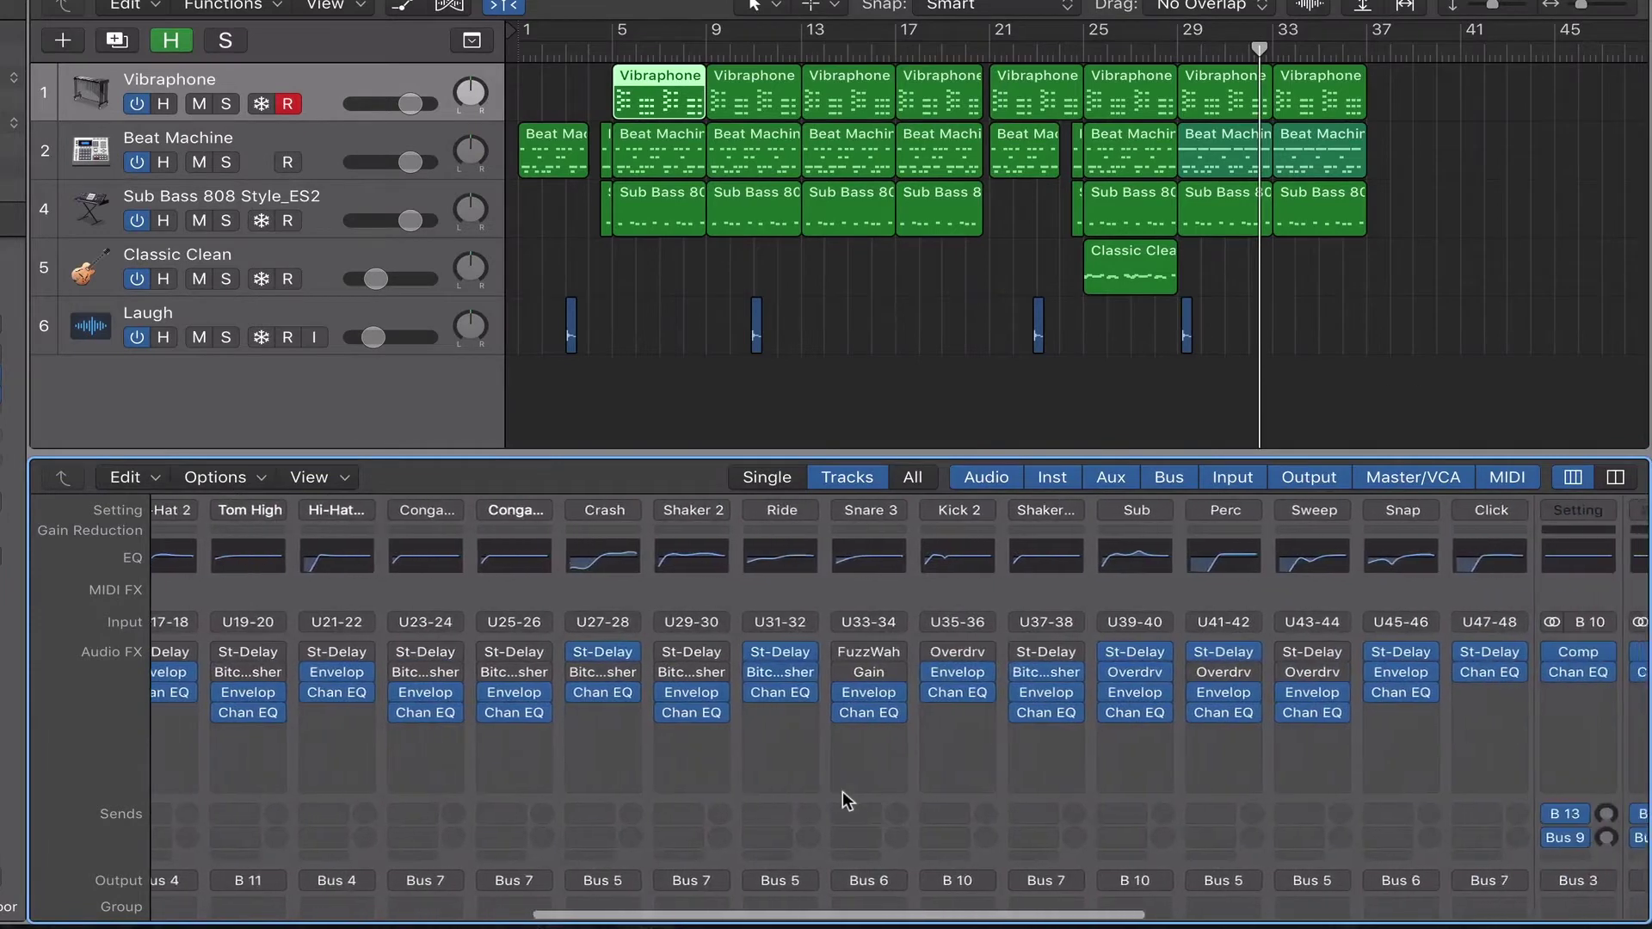
scroll(843, 792, "right", 10)
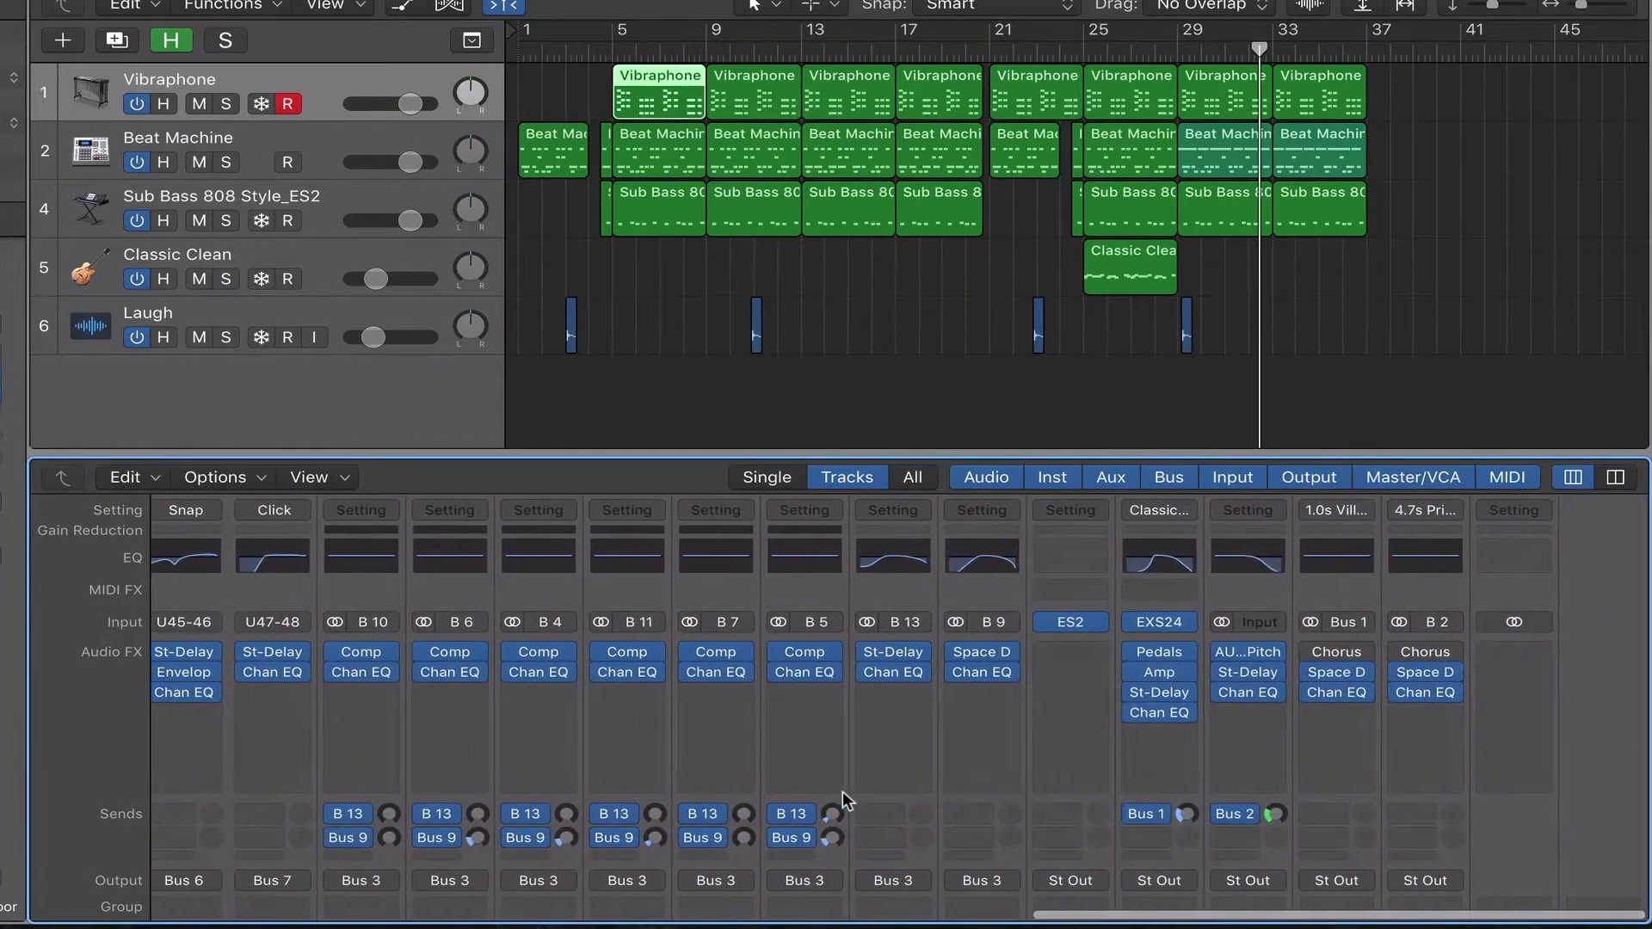
scroll(843, 792, "down", 5)
scroll(844, 792, "up", 5)
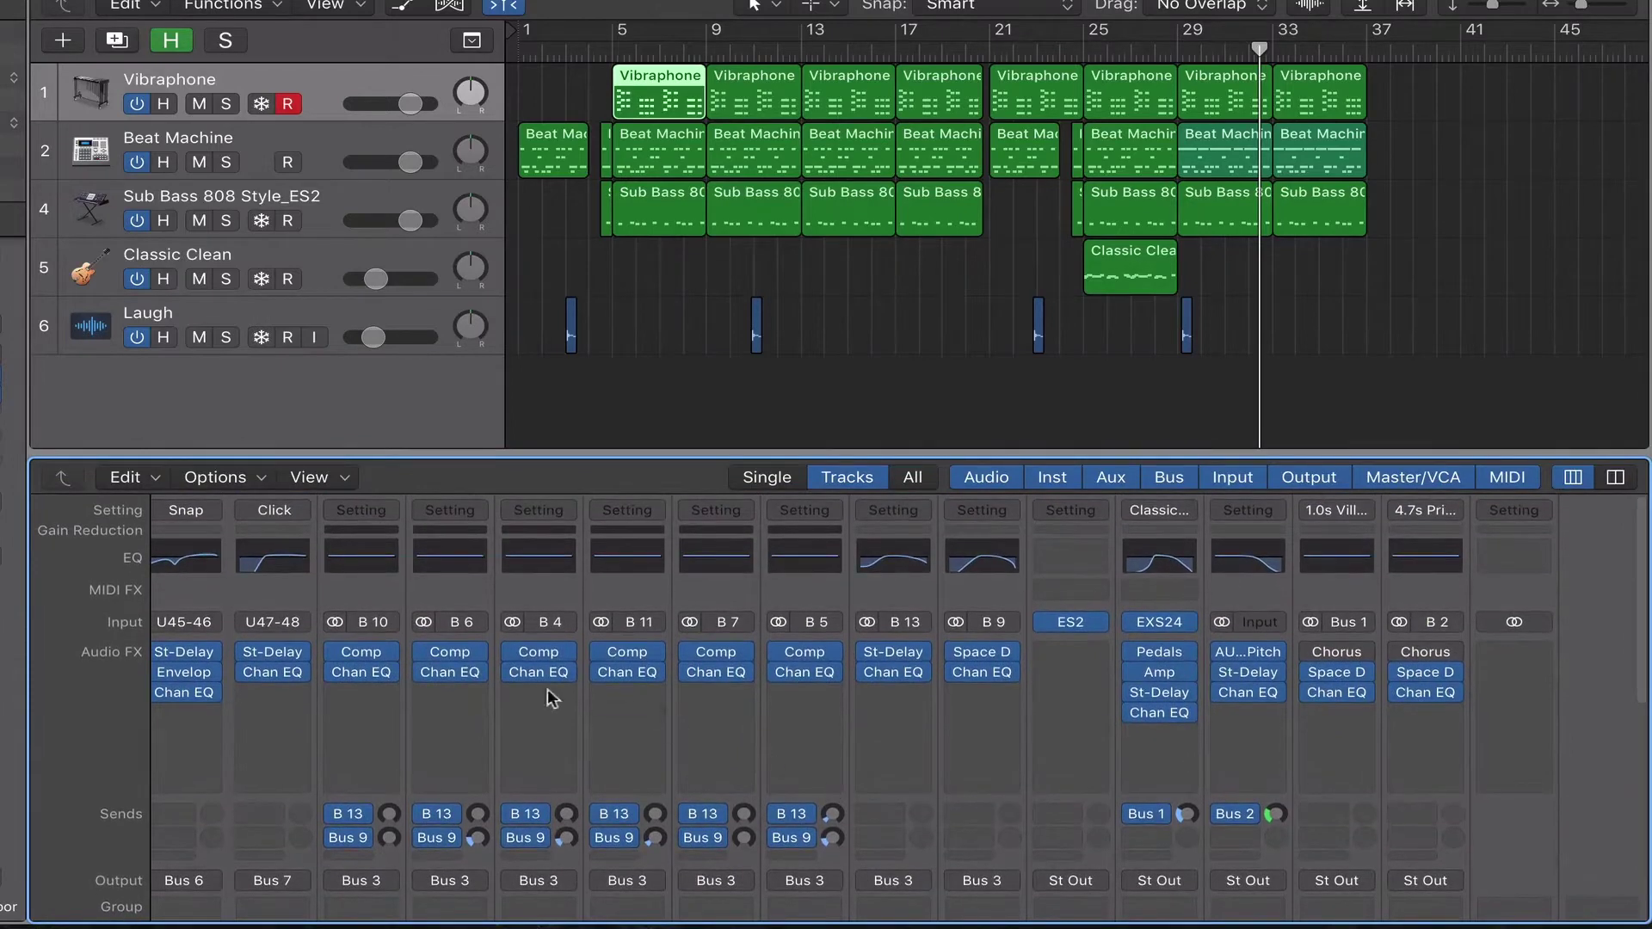
scroll(405, 713, "left", 4)
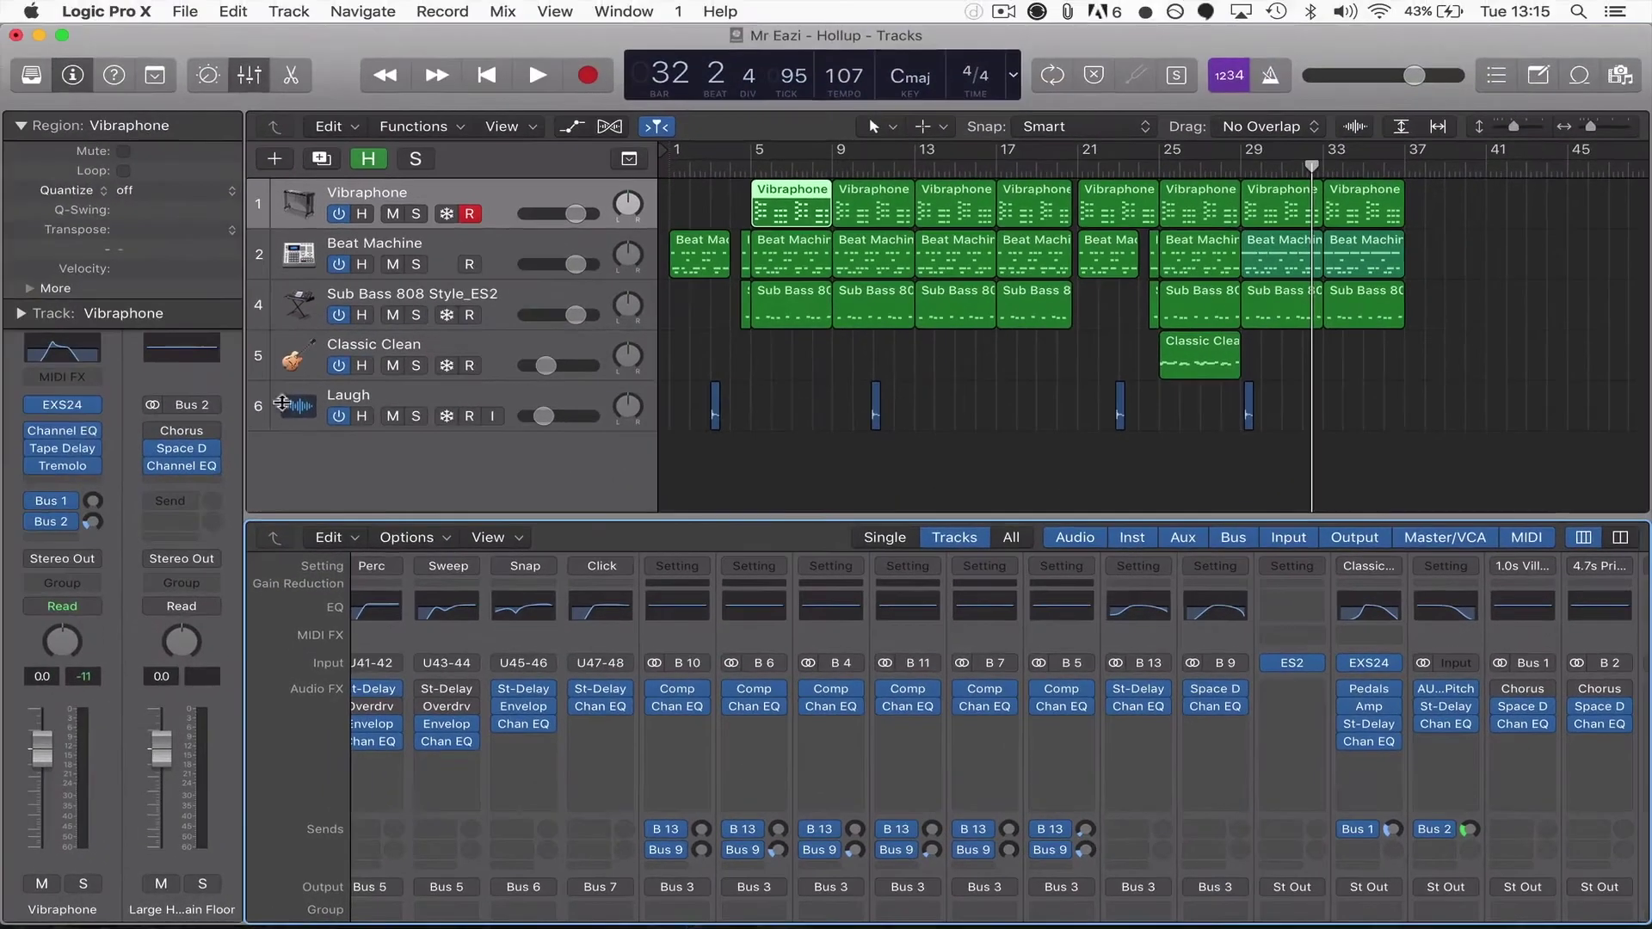
Step: Select the Beat Machine track with the Mixer hidden and examine its Drum Machine Designer kit pieces and controls
left_click(441, 242)
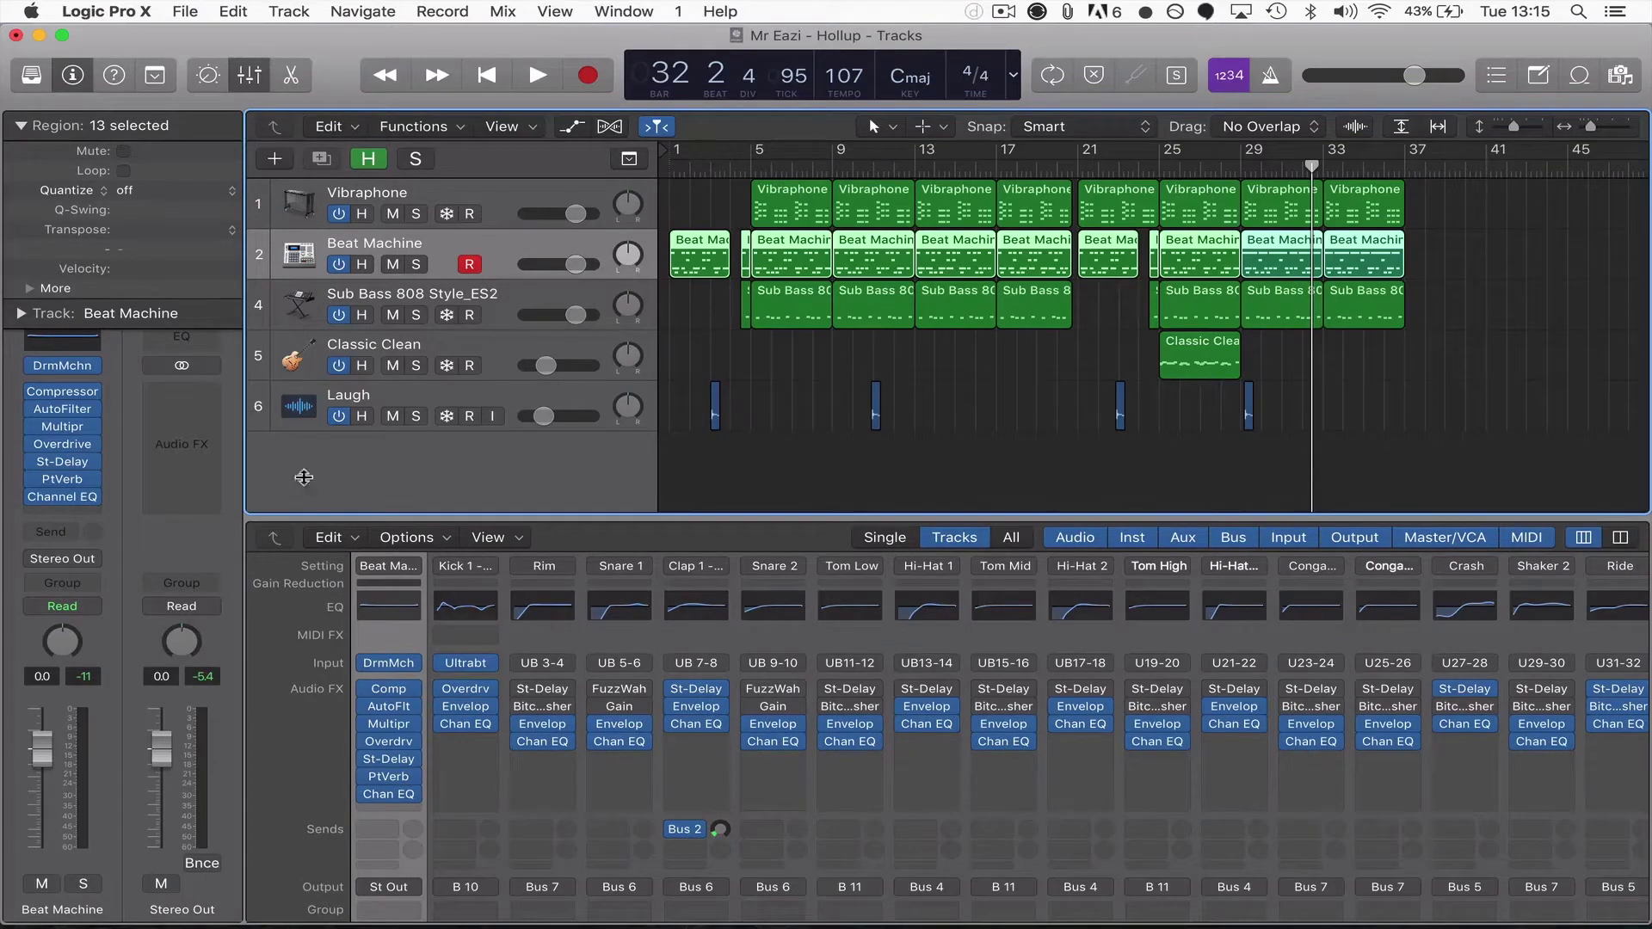
left_click(249, 75)
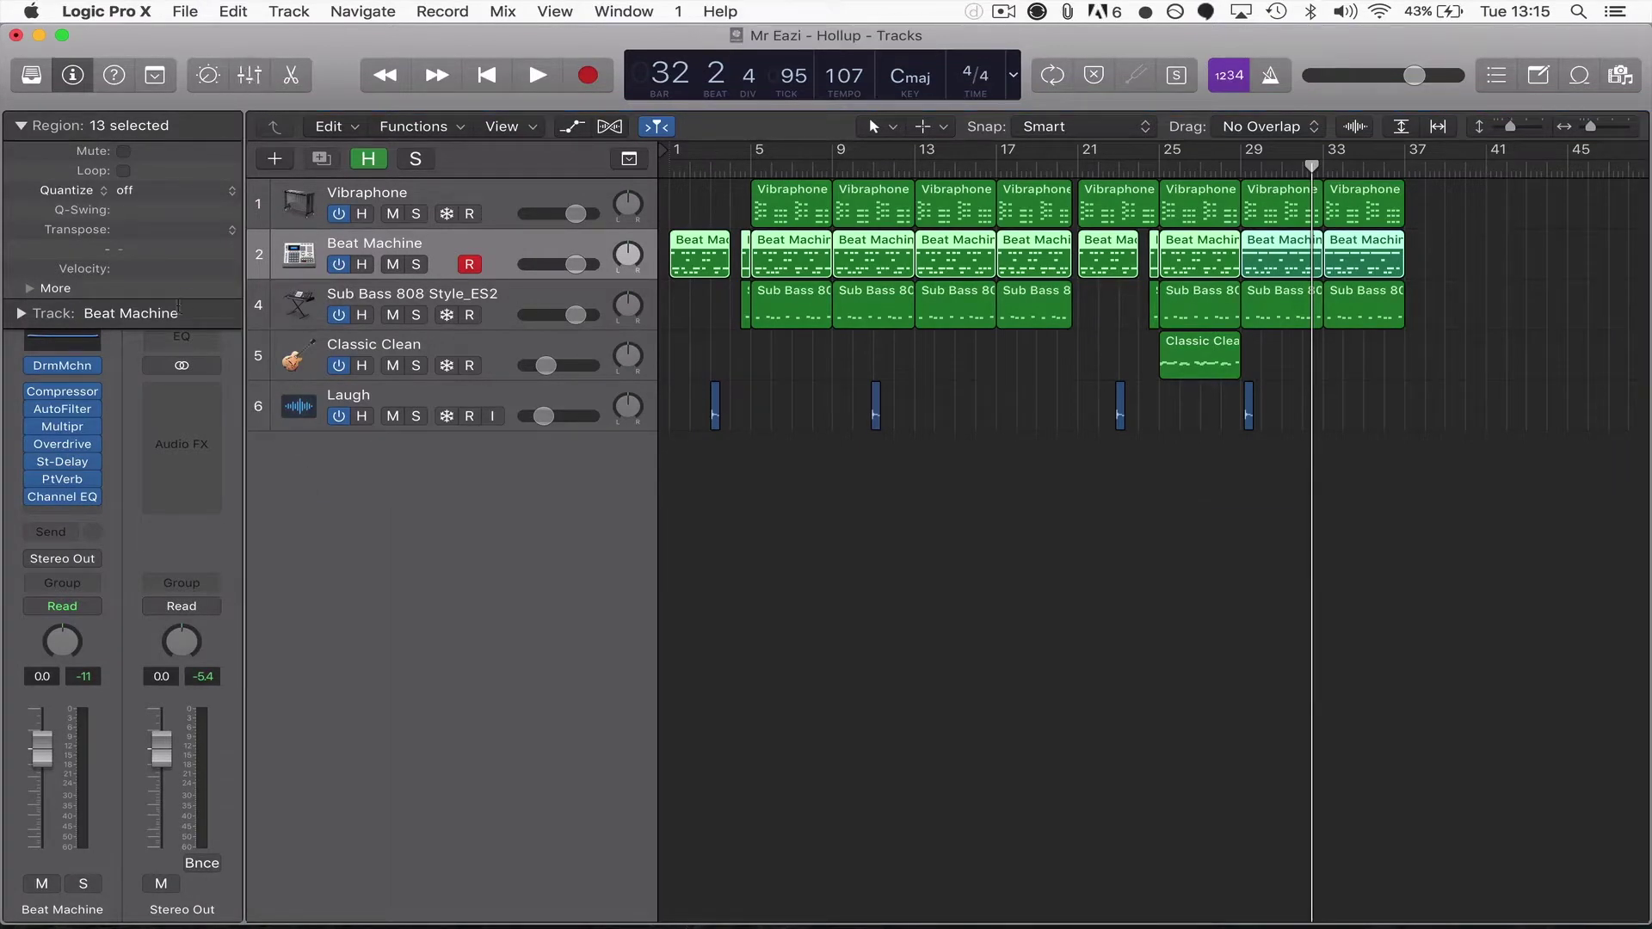
left_click(67, 368)
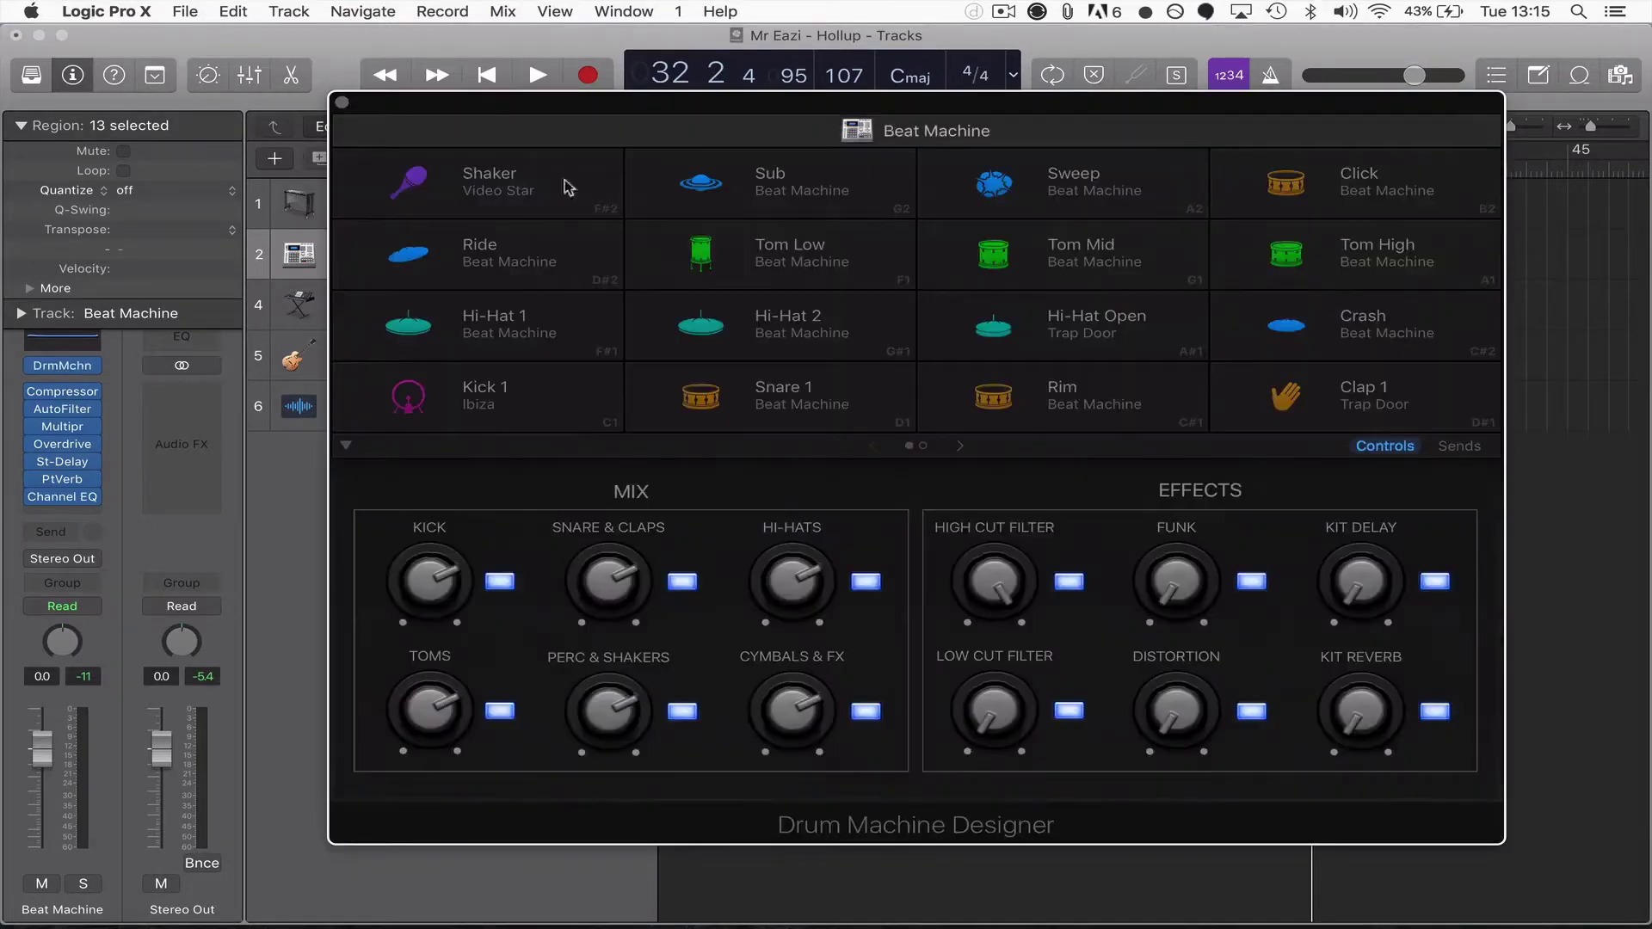
left_click(341, 104)
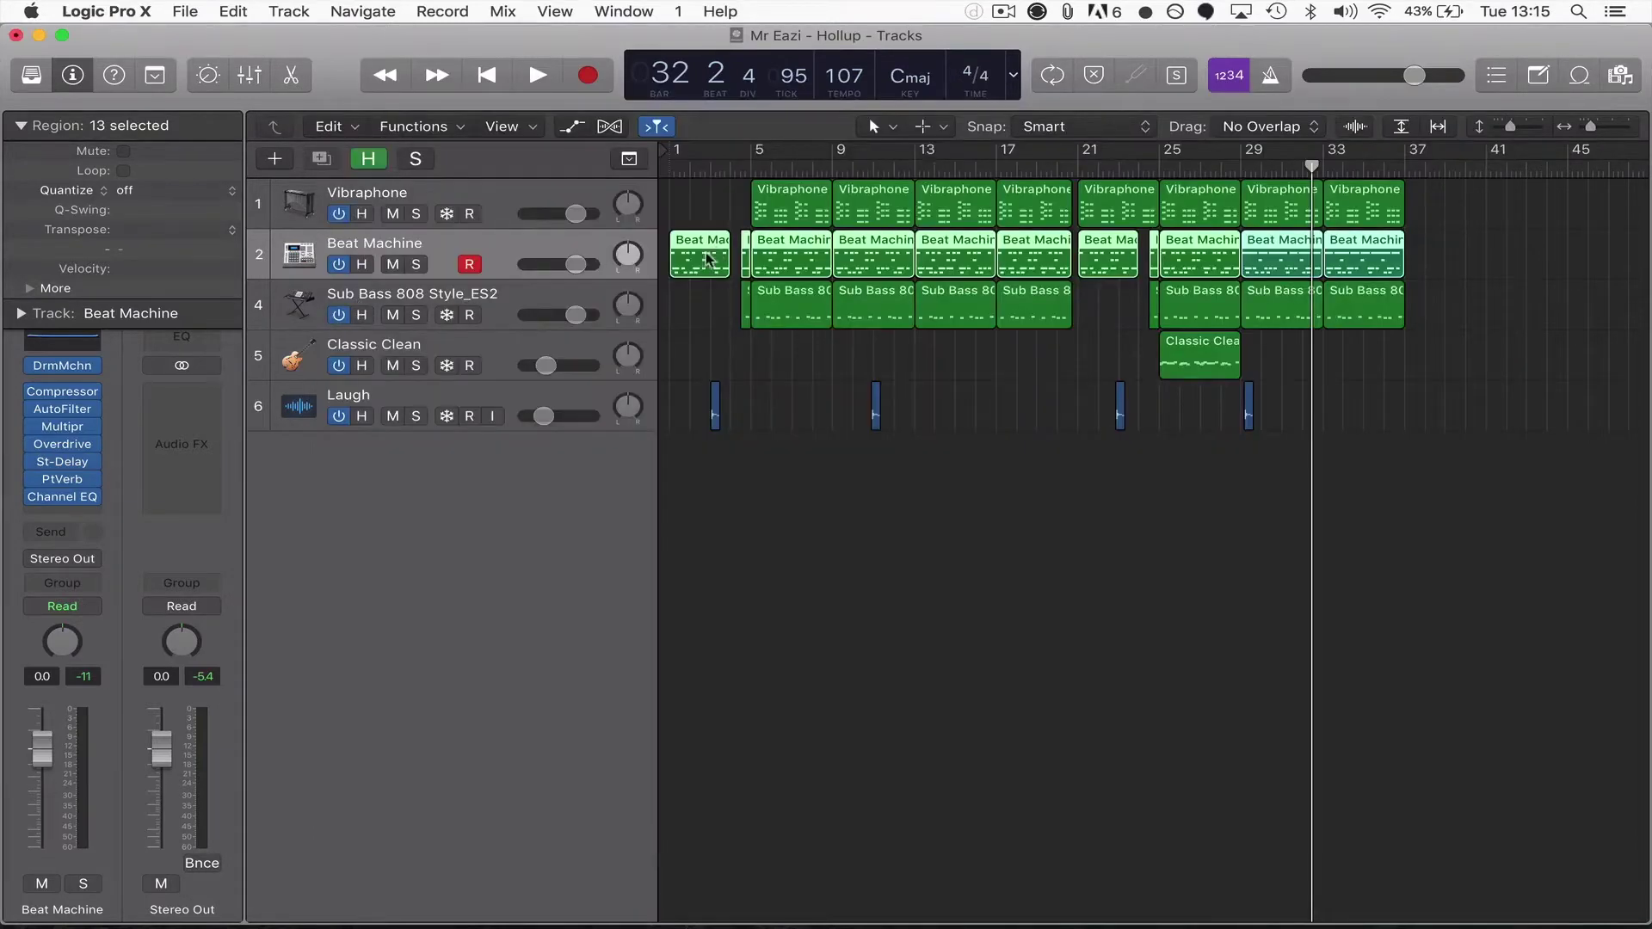
left_click(757, 491)
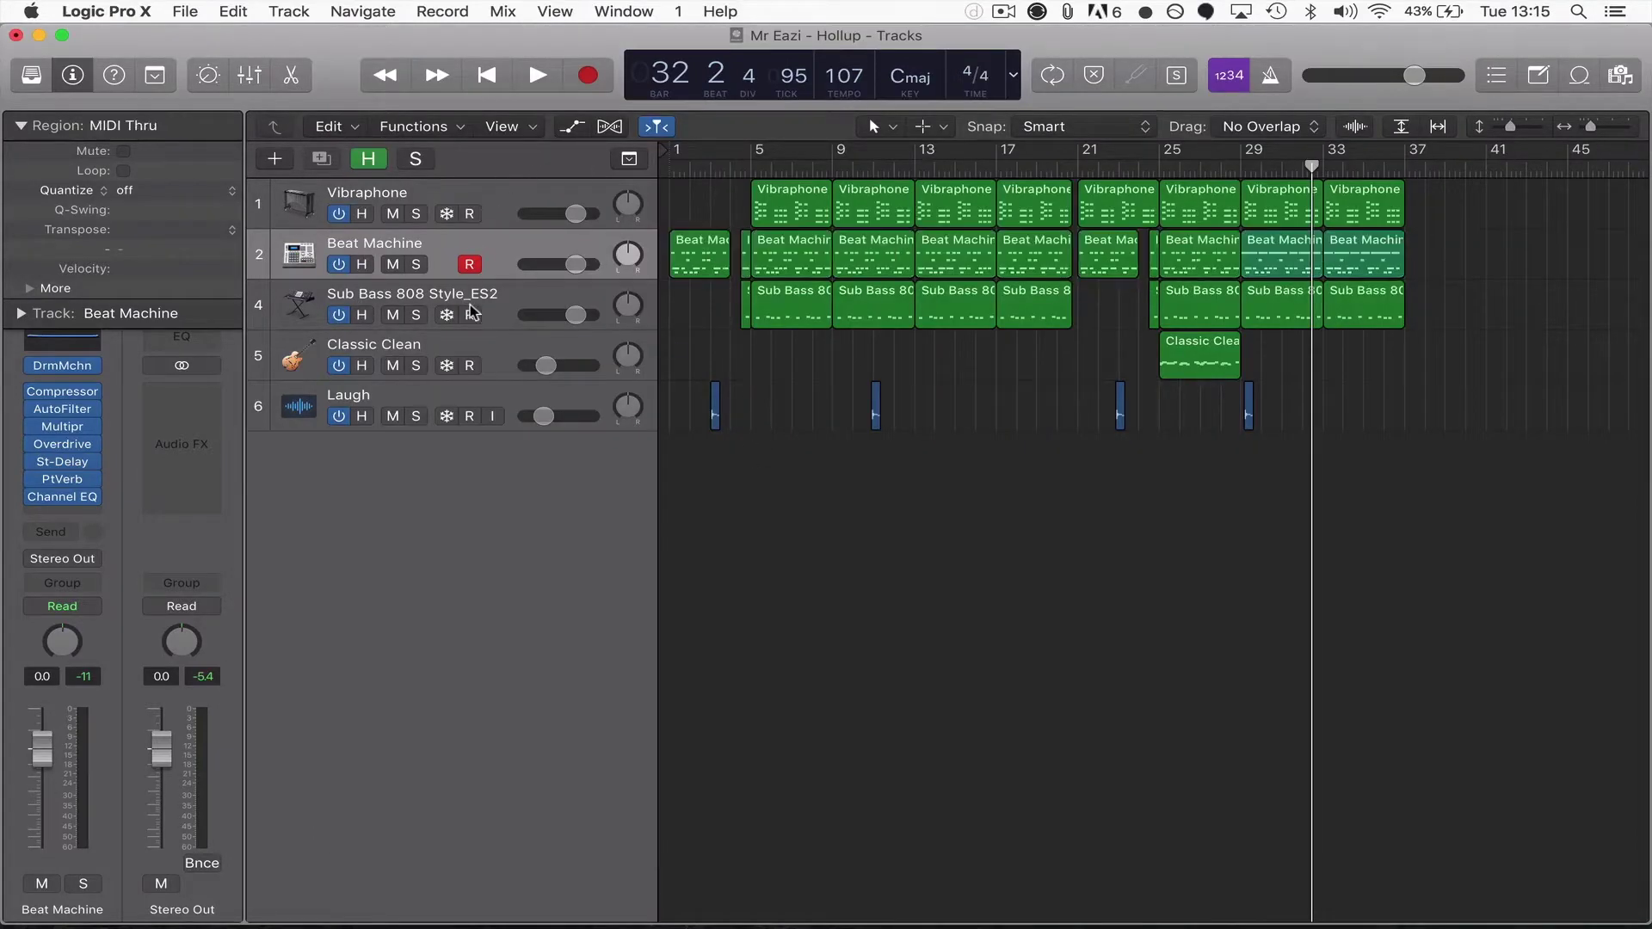
Step: Show the Mixer again and review the Beat Machine kit pieces' channel strips down to their pans and faders
left_click(249, 79)
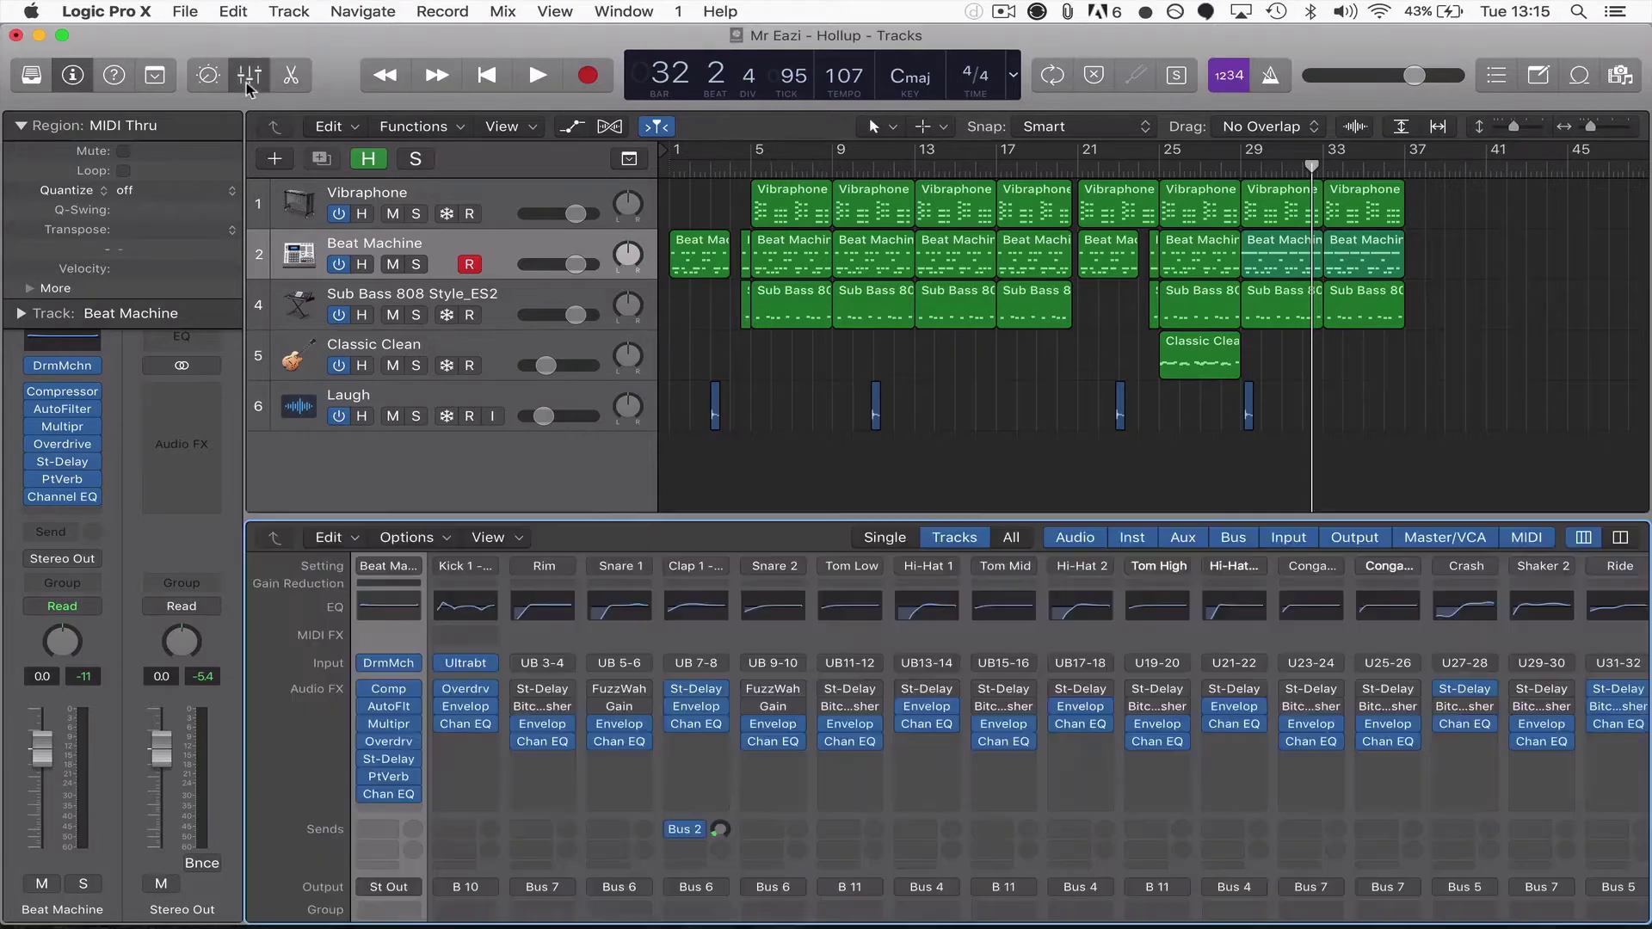
scroll(566, 719, "down", 5)
scroll(566, 719, "down", 5)
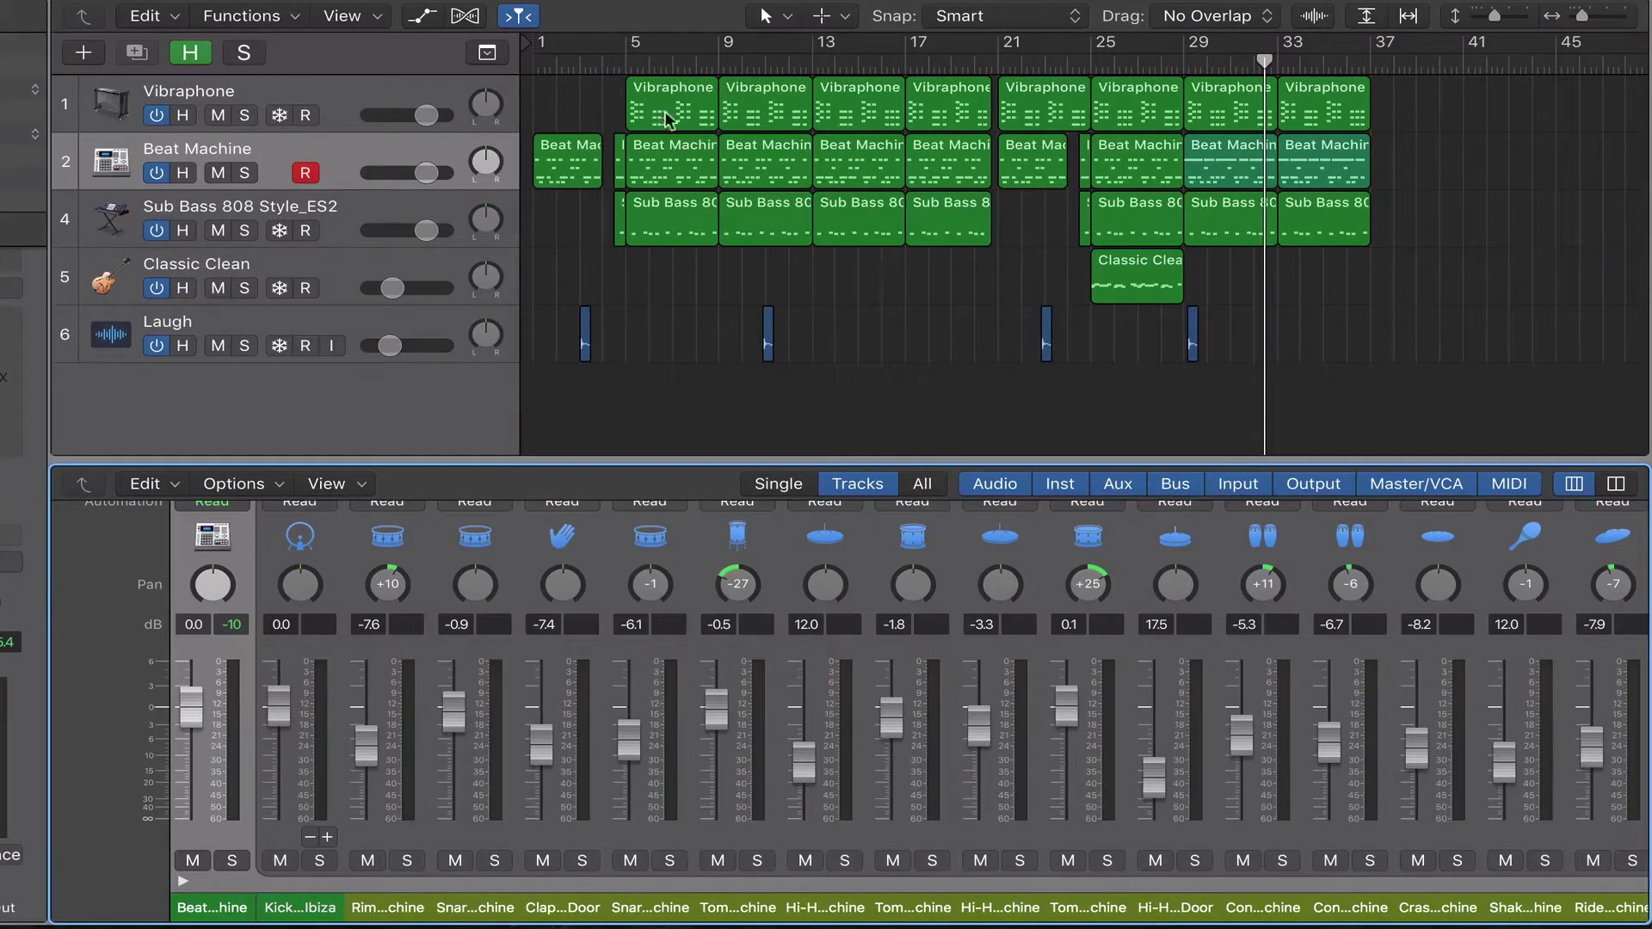
Step: Open the Beat Machine region at bar 5 in the Piano Roll with the inspector hidden and place the playhead just after bar 6
left_click(654, 143)
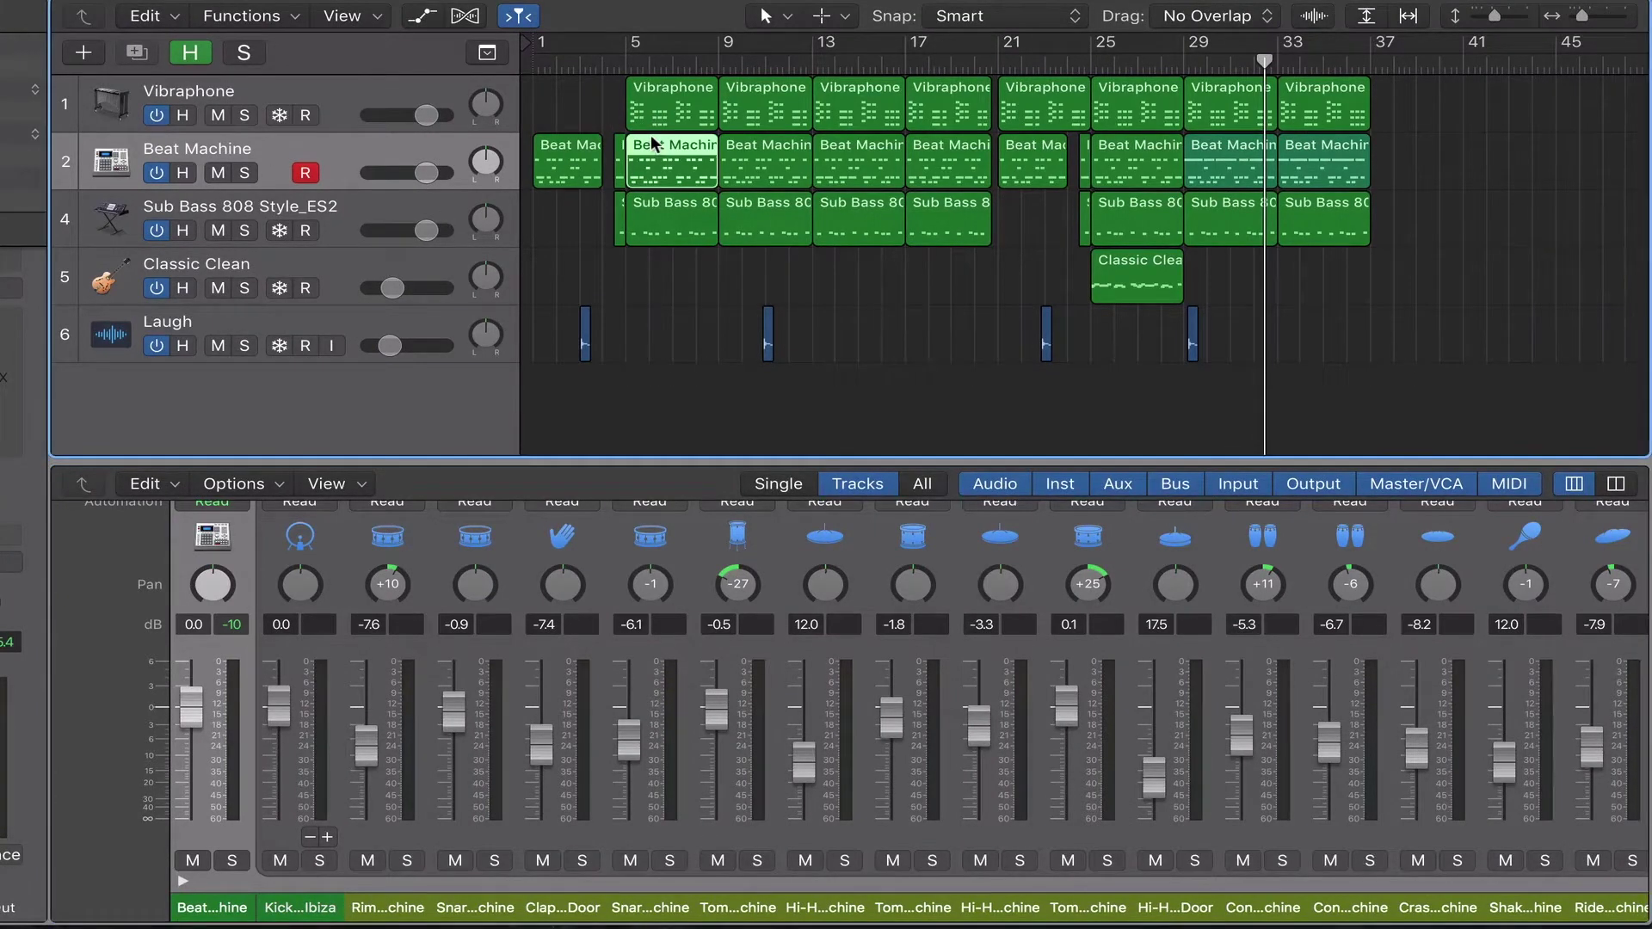
double_click(654, 143)
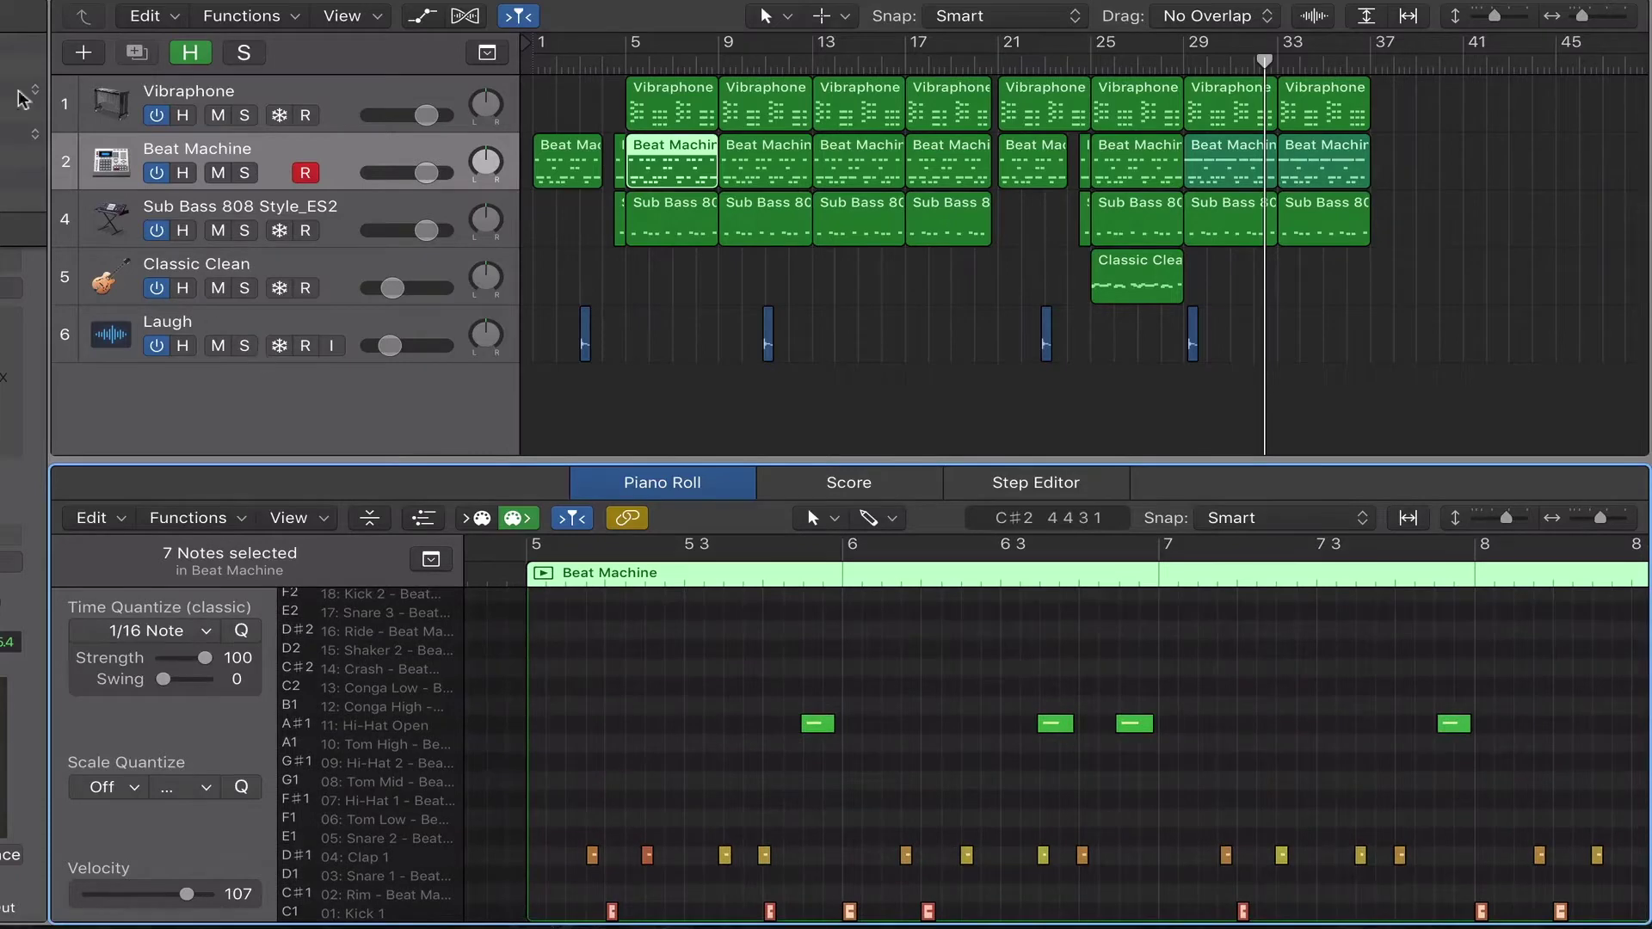
key("i")
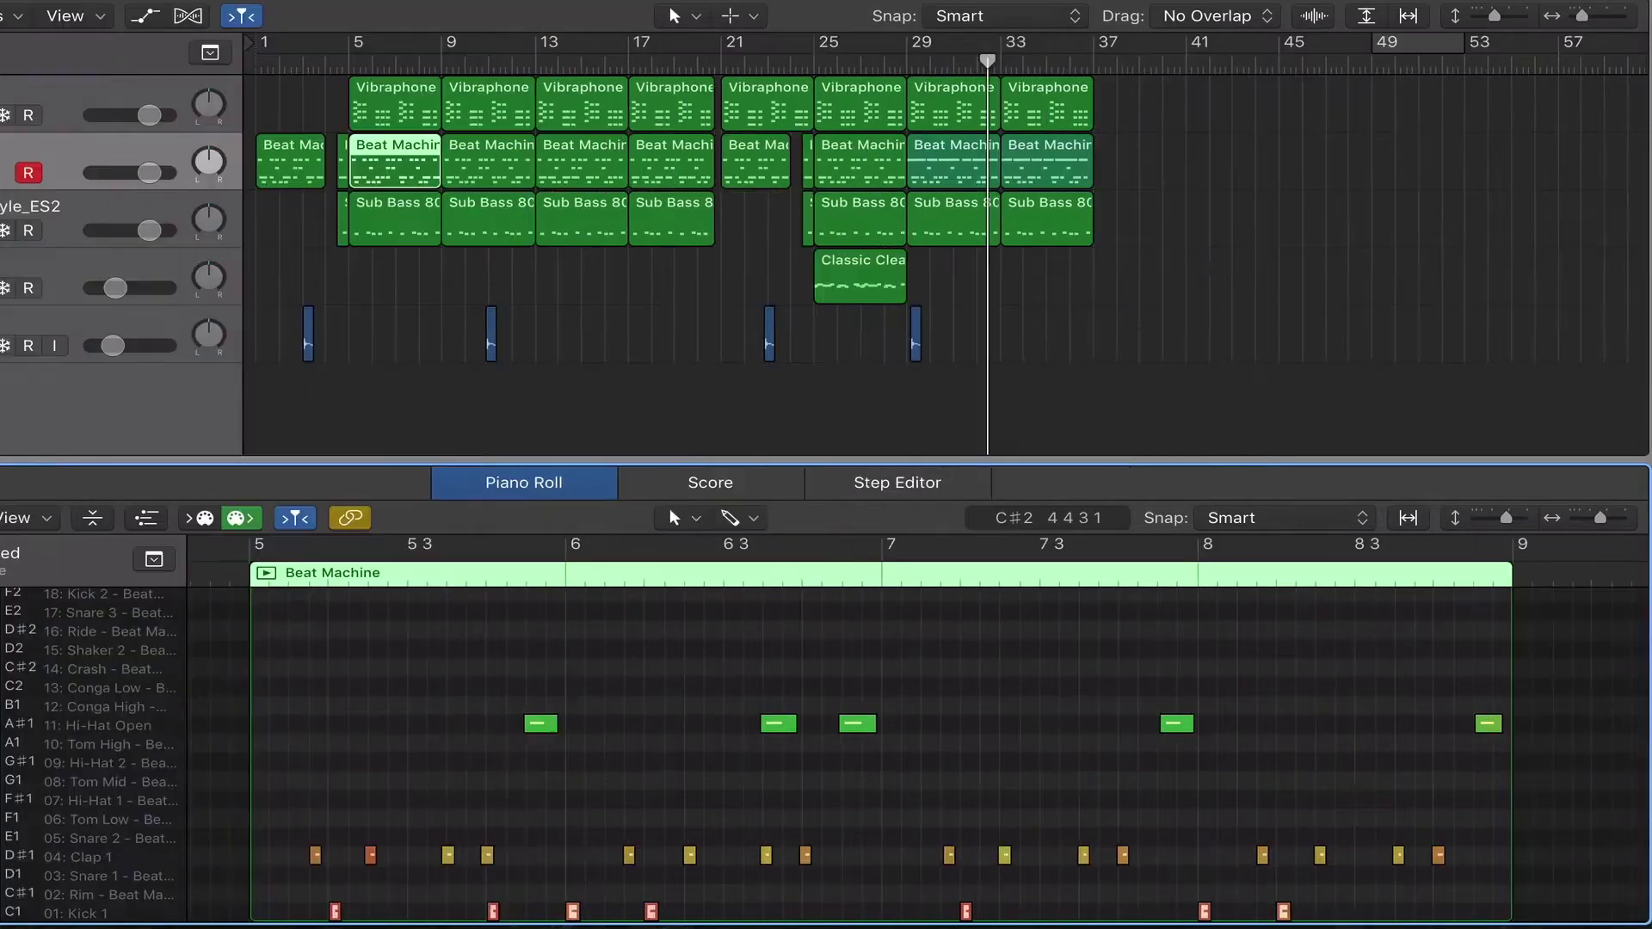
left_click(606, 575)
scroll(611, 582, "up", 1)
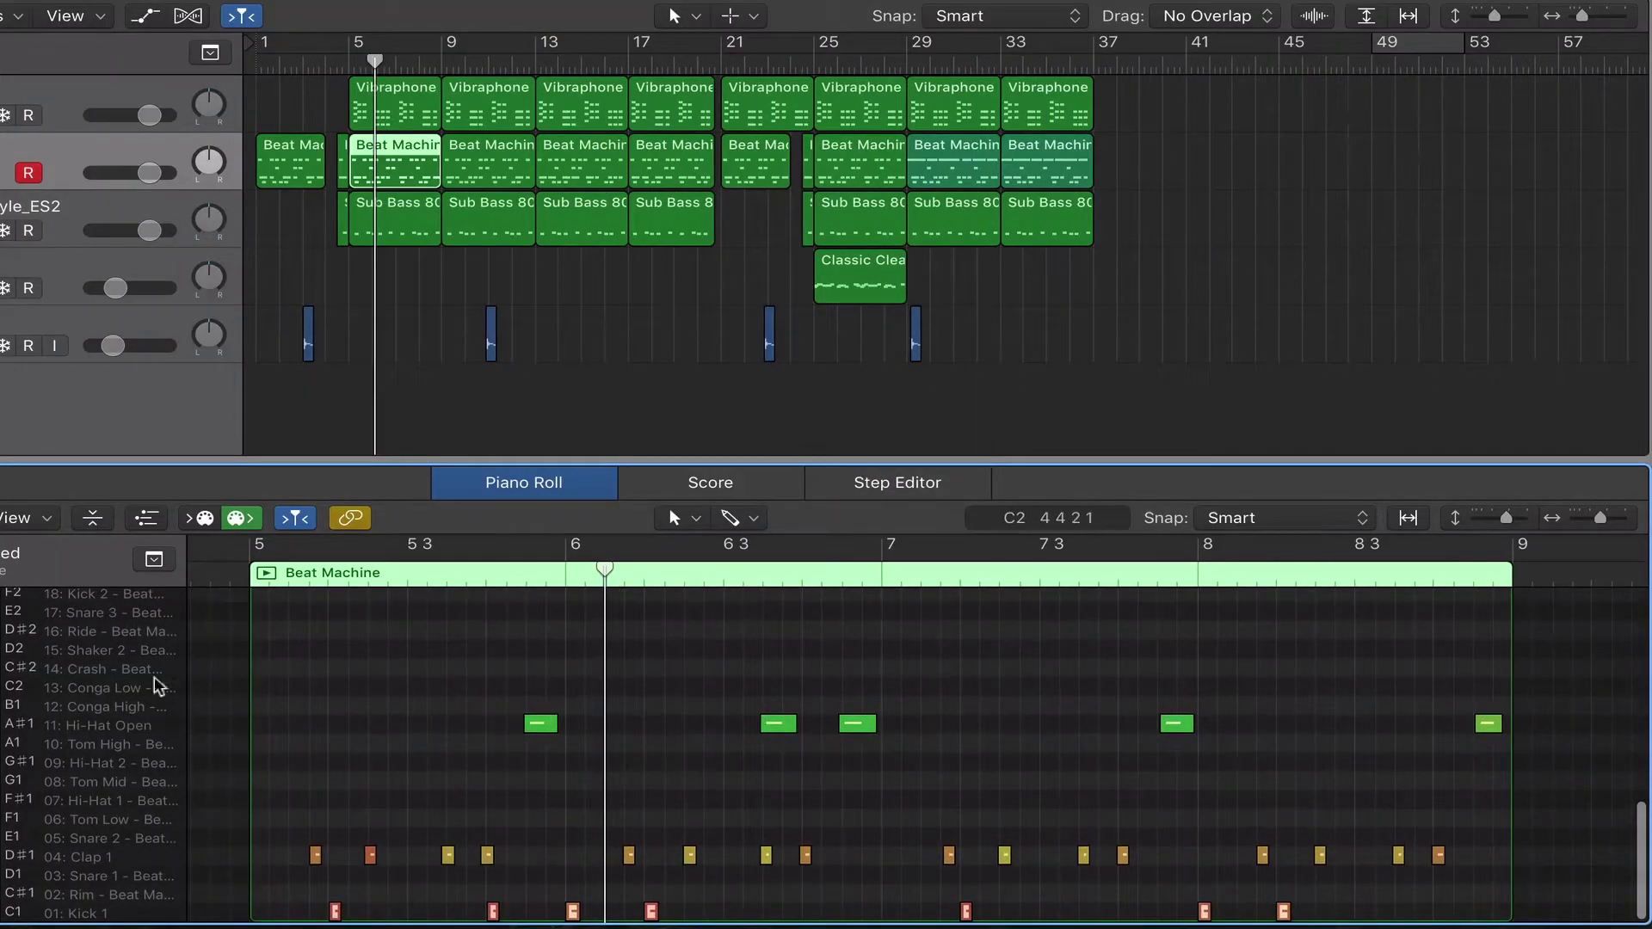
Step: Audition the Hi-Hat Open, Snare 2, Clap 1 and Kick 1 sounds from the Piano Roll's note names
left_click(105, 728)
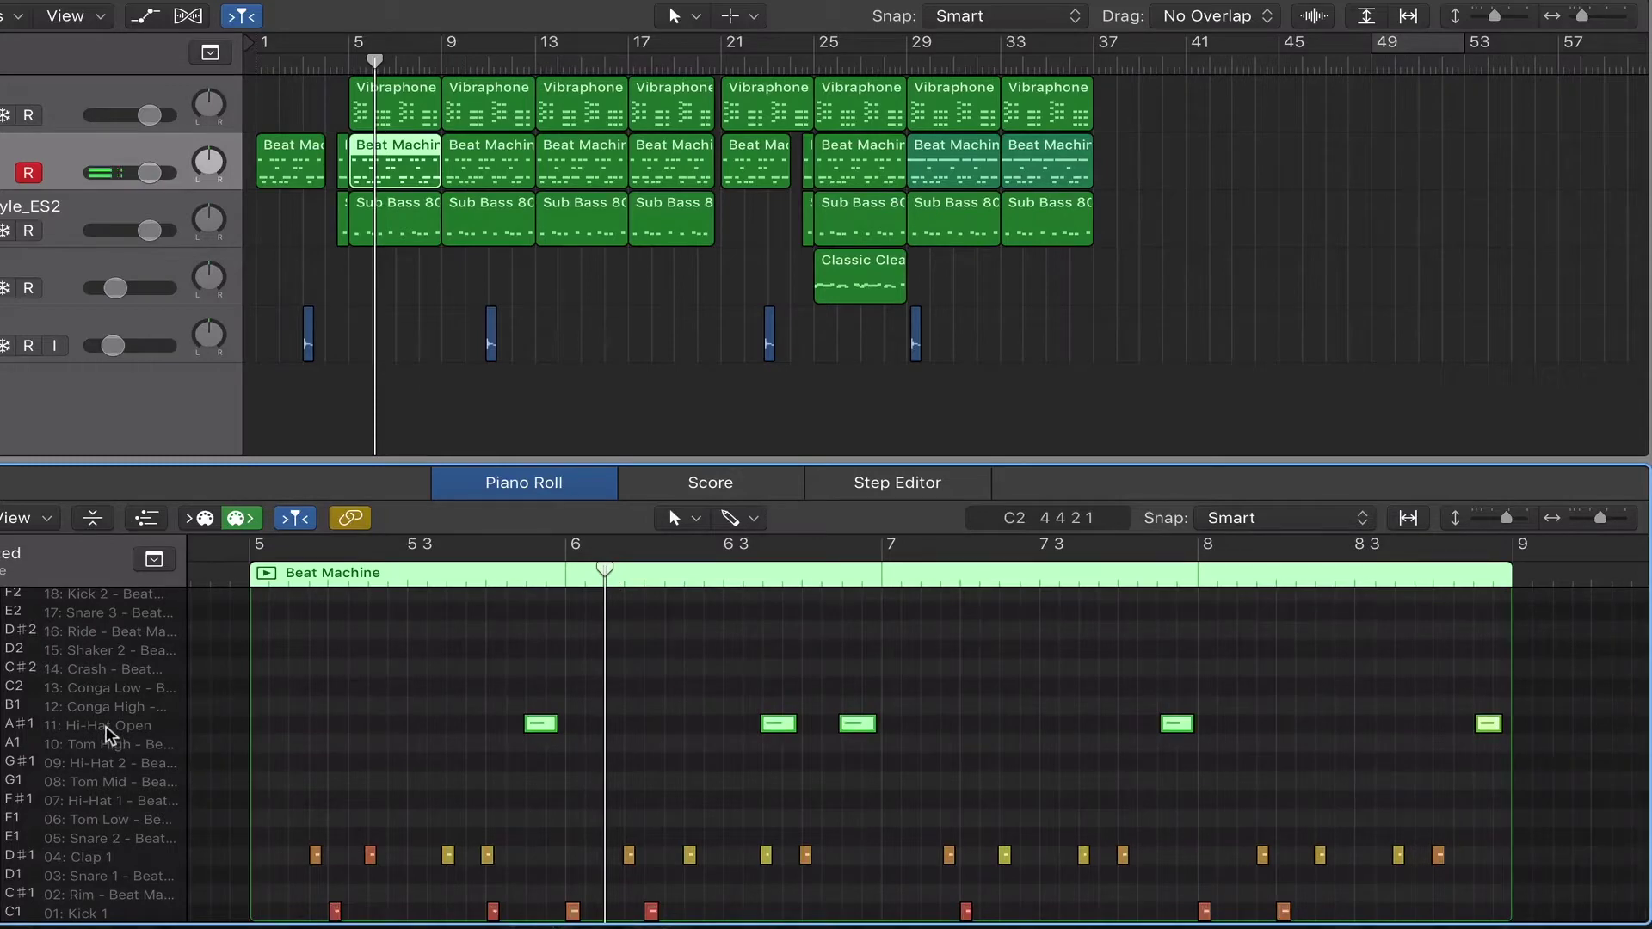
left_click(128, 843)
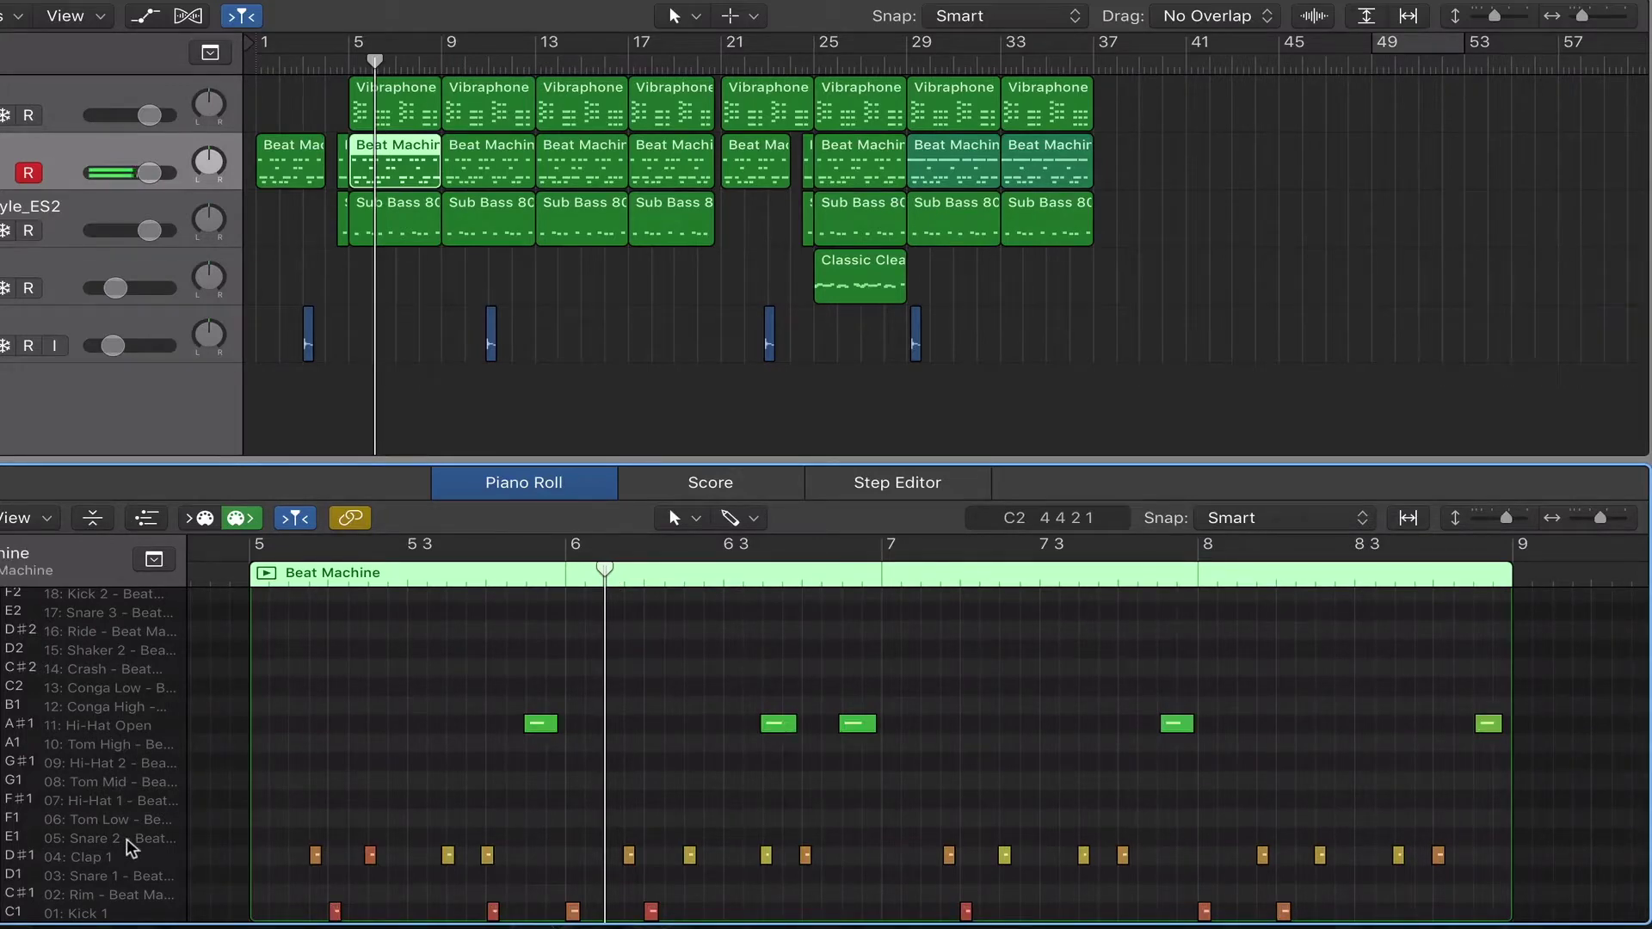
left_click(120, 858)
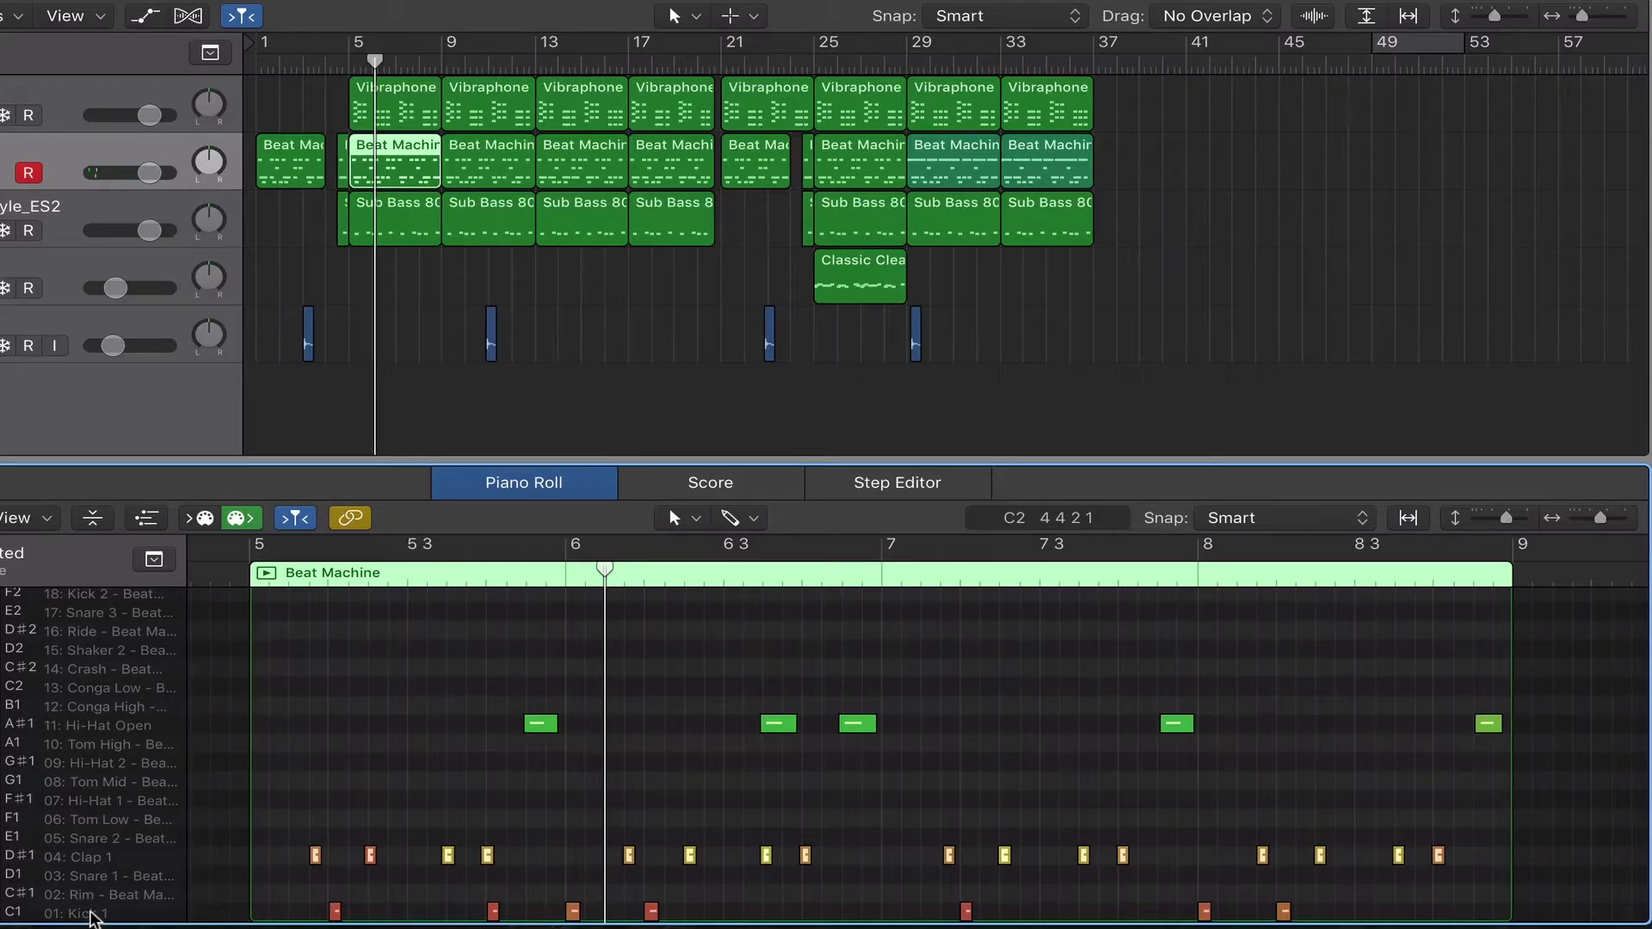
left_click(93, 914)
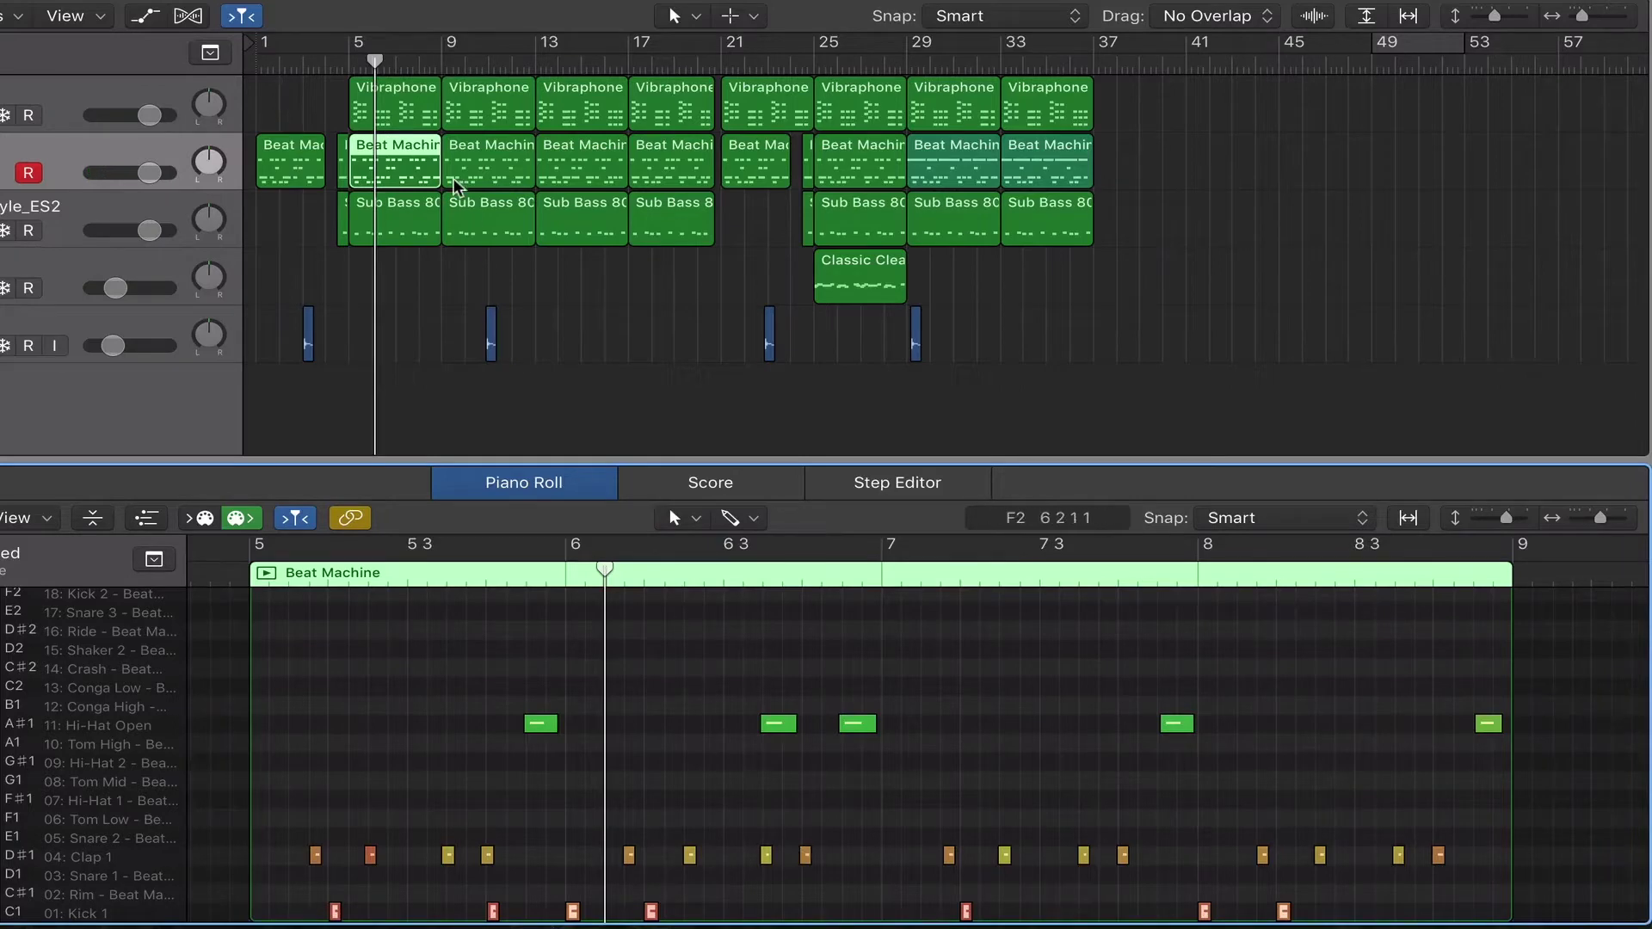
Step: Listen to the Beat Machine track soloed from bar 6, then select the Sub Bass 808 Style_ES2 track and clear the solo
key("s")
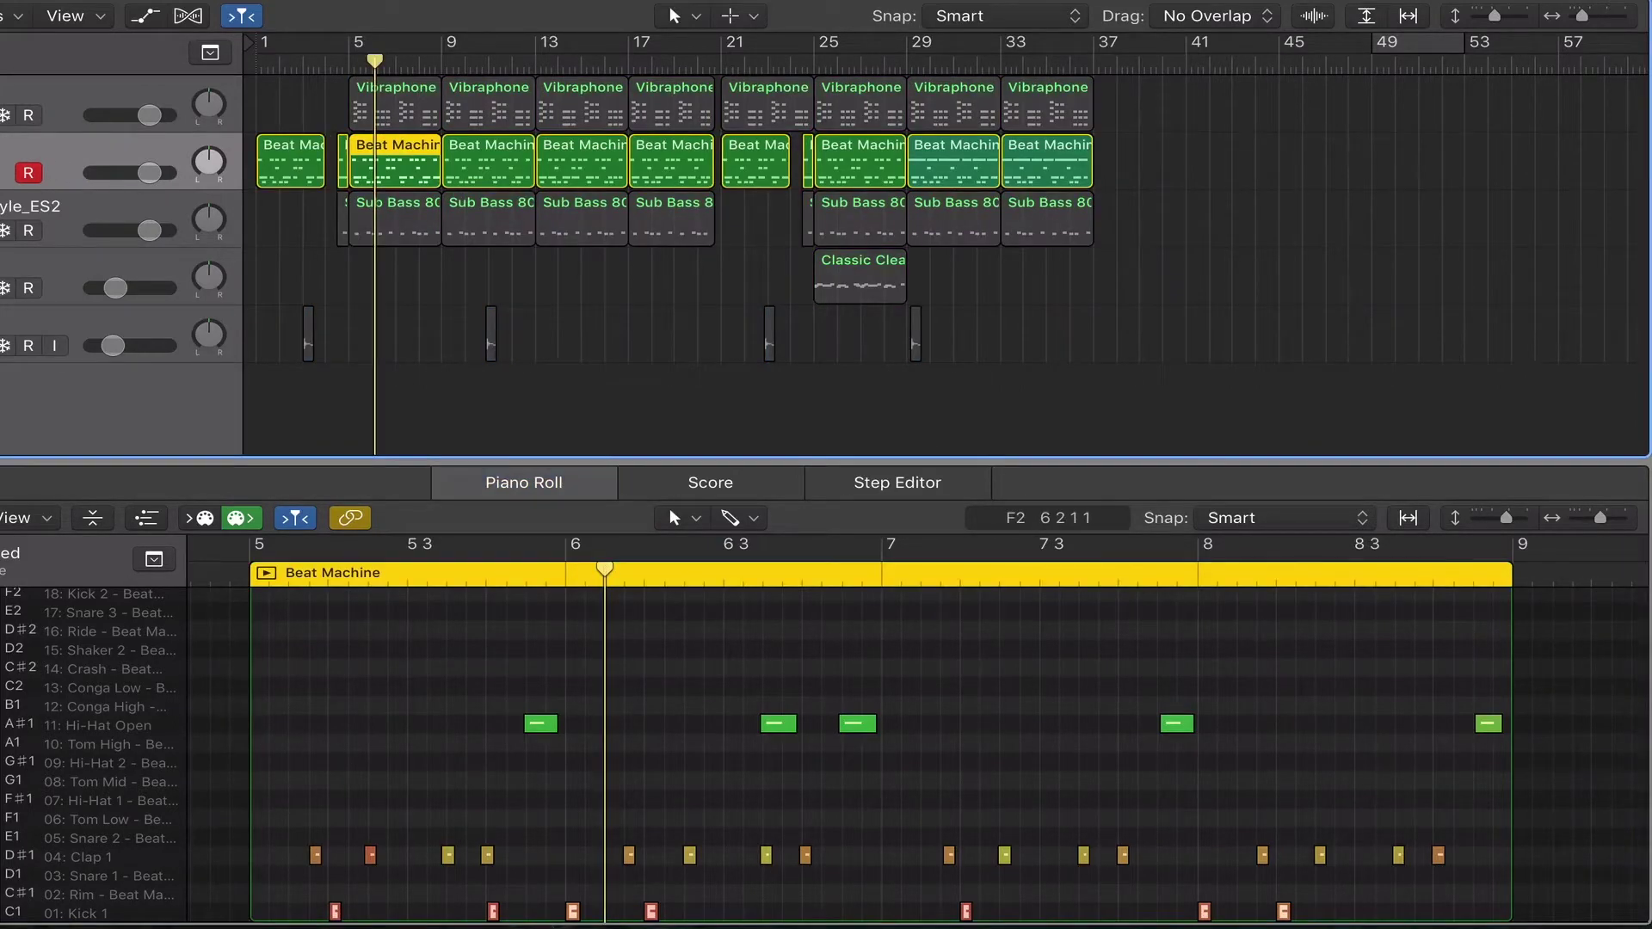
key("space")
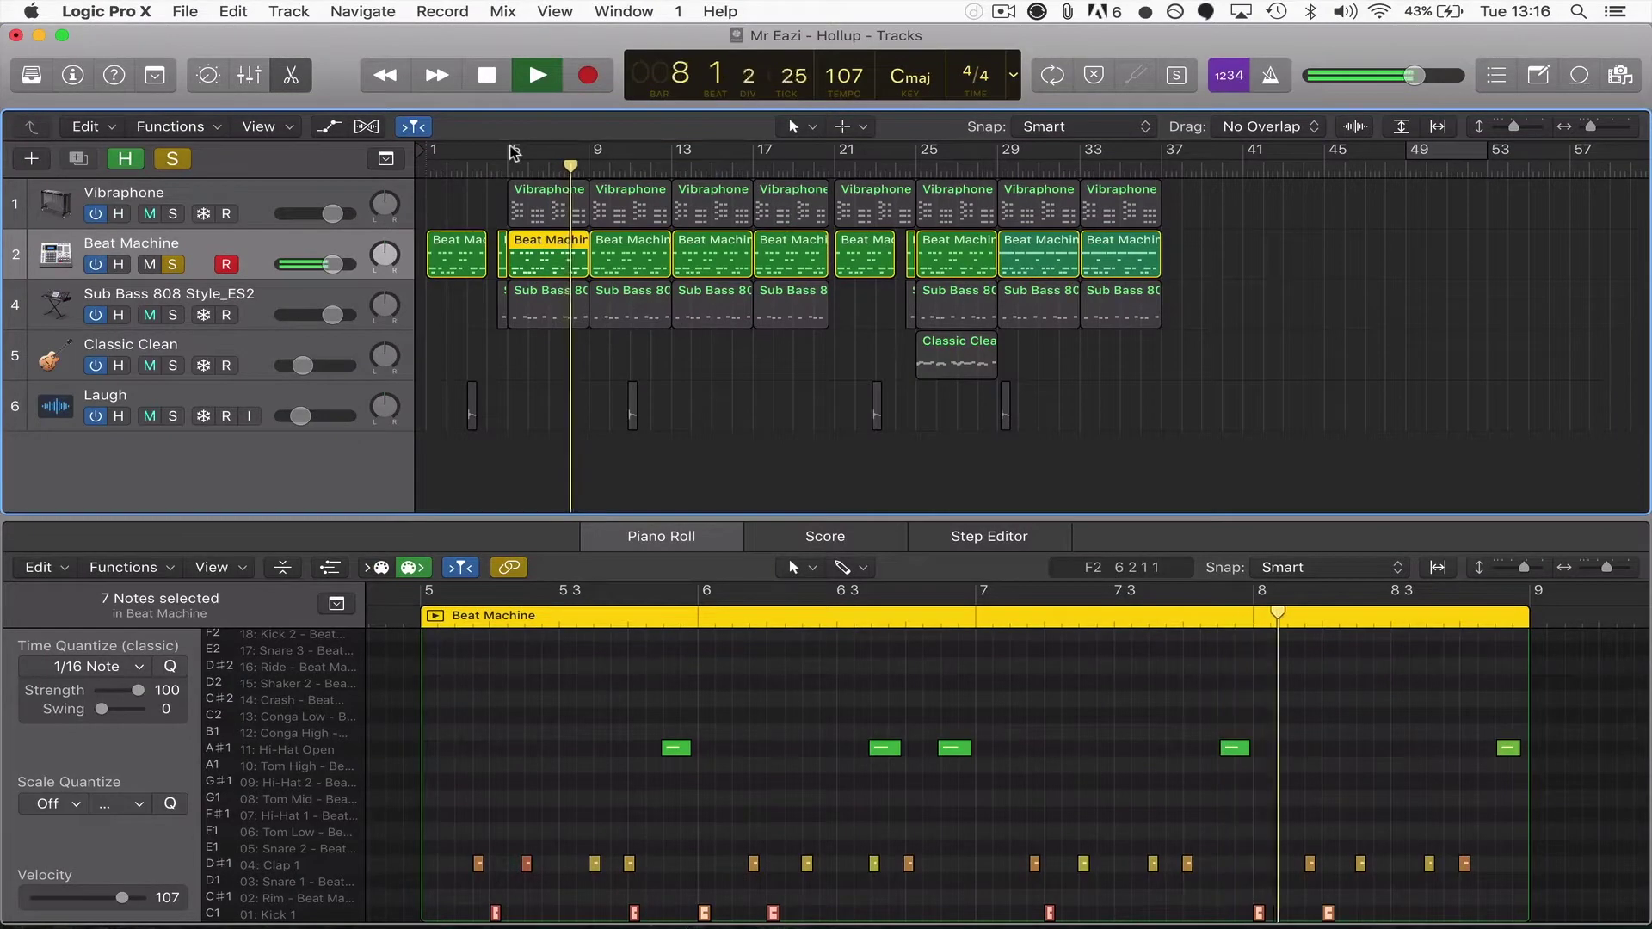
key("space")
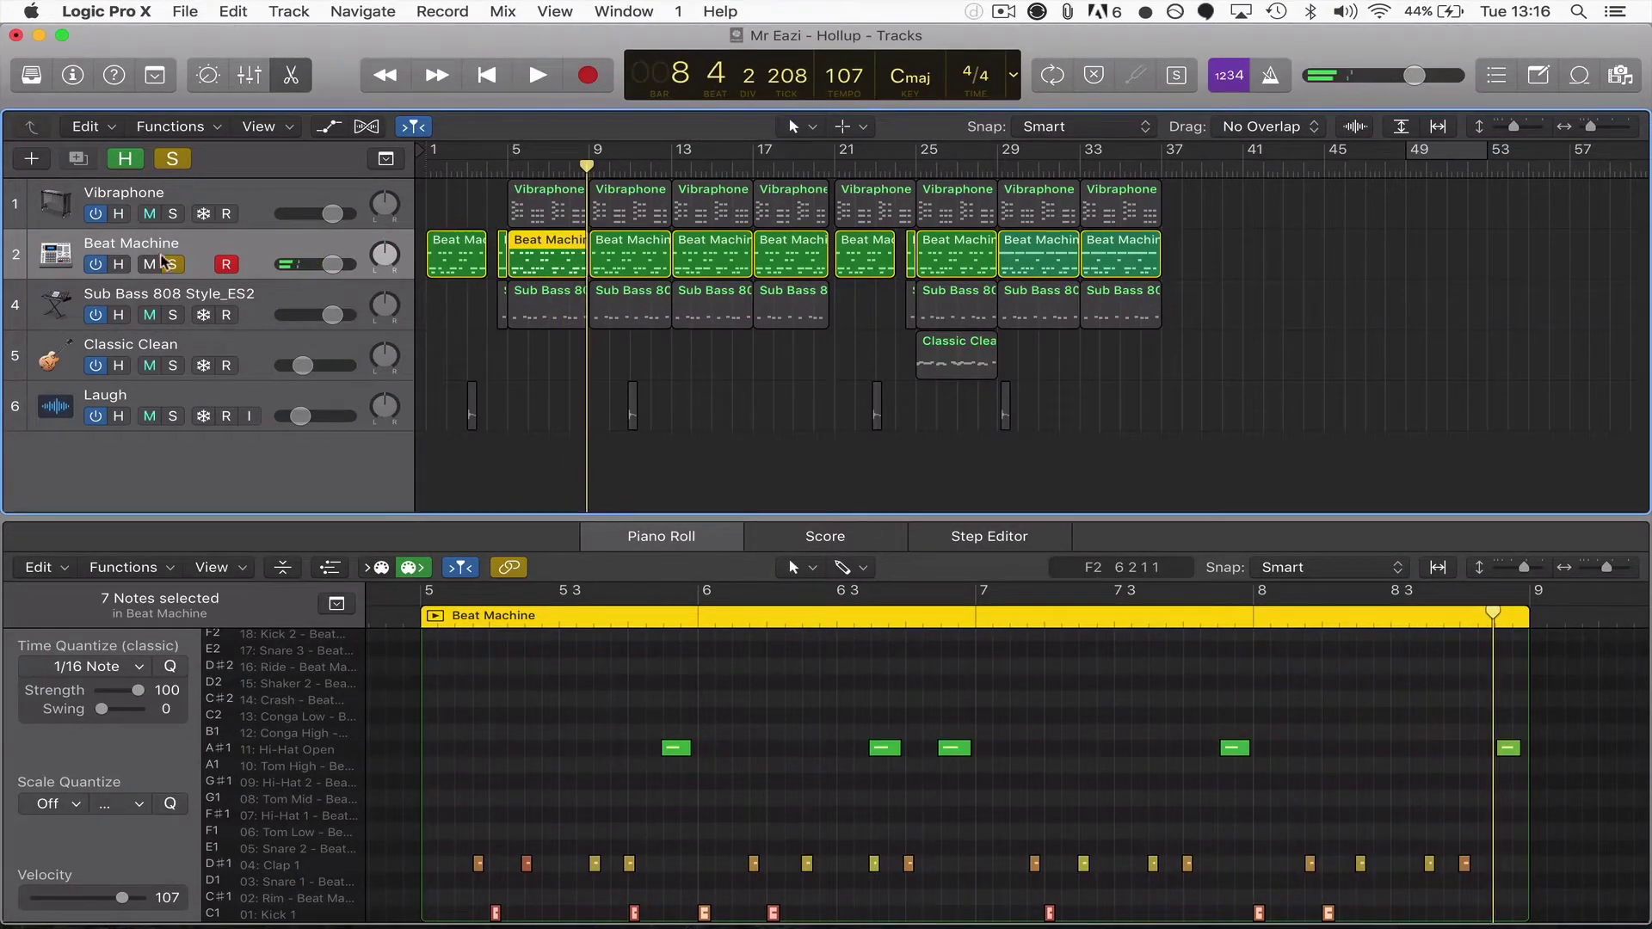
left_click(266, 295)
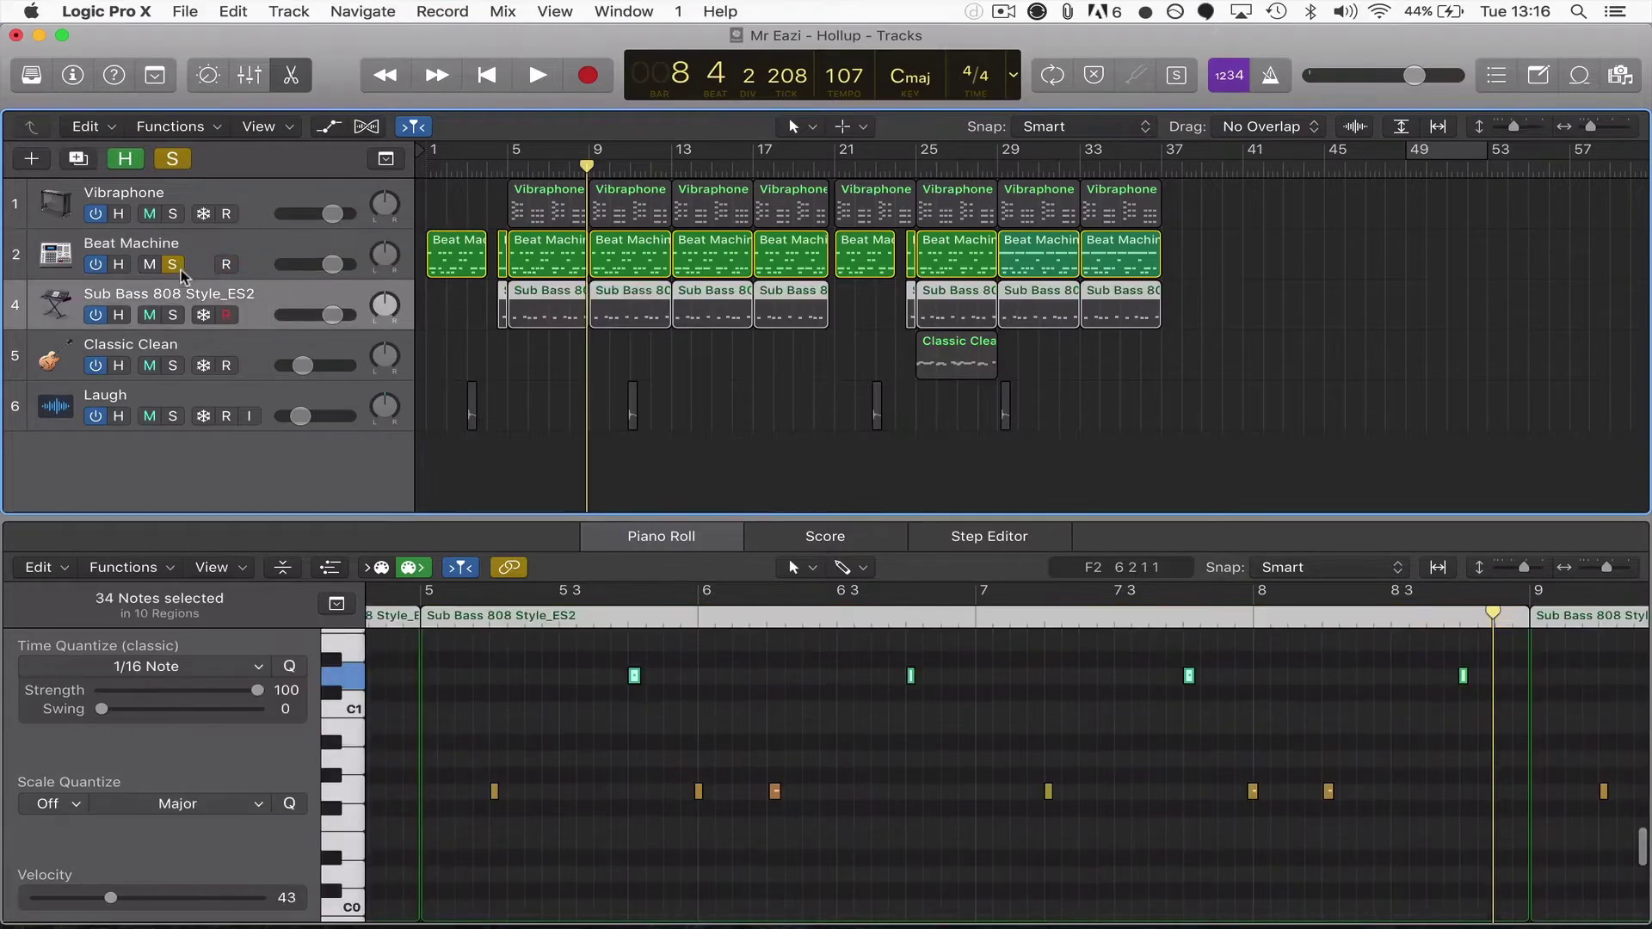
left_click(174, 265)
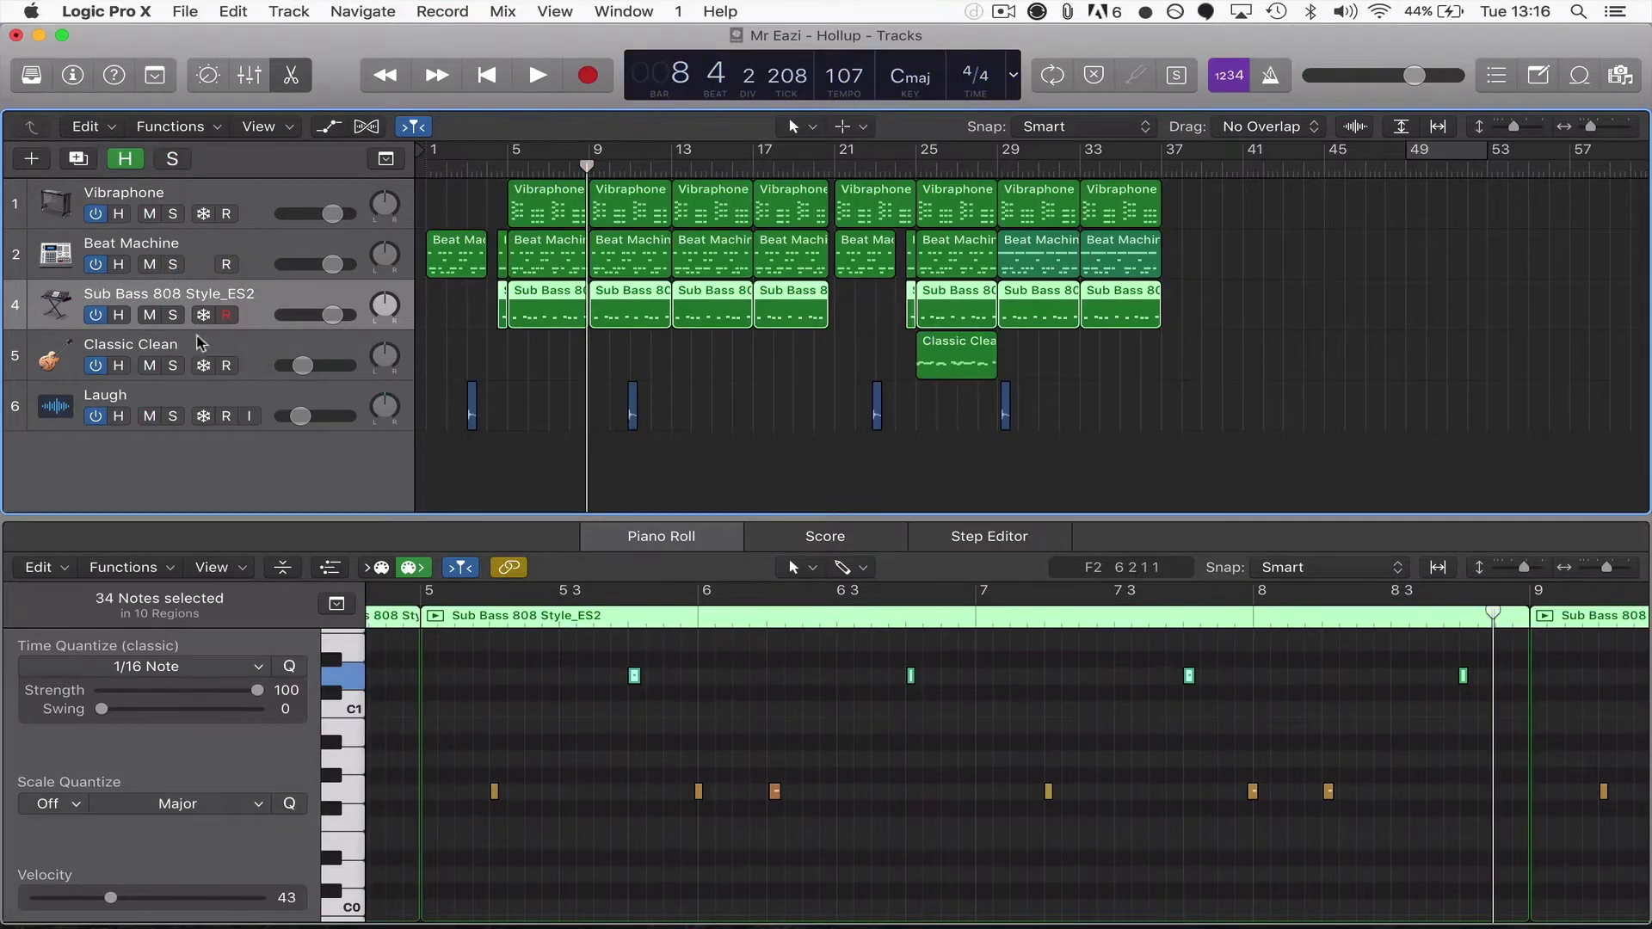
Step: Show the inspector and examine the ES2 synth settings on the Sub Bass 808 Style_ES2 track
left_click(71, 75)
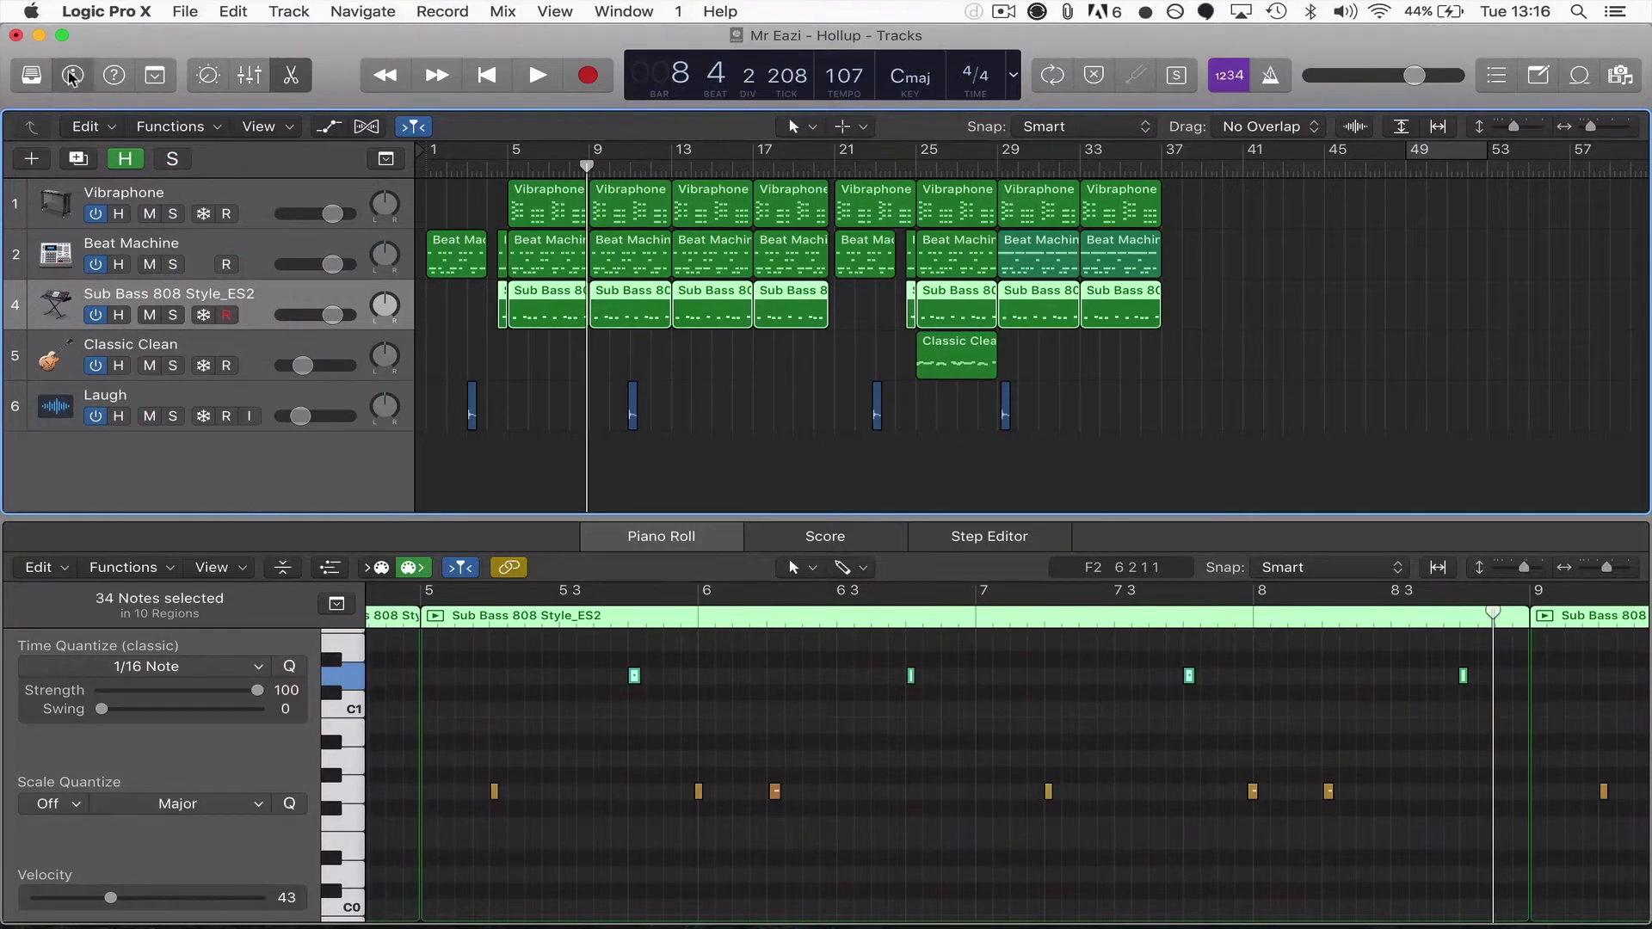
left_click(65, 479)
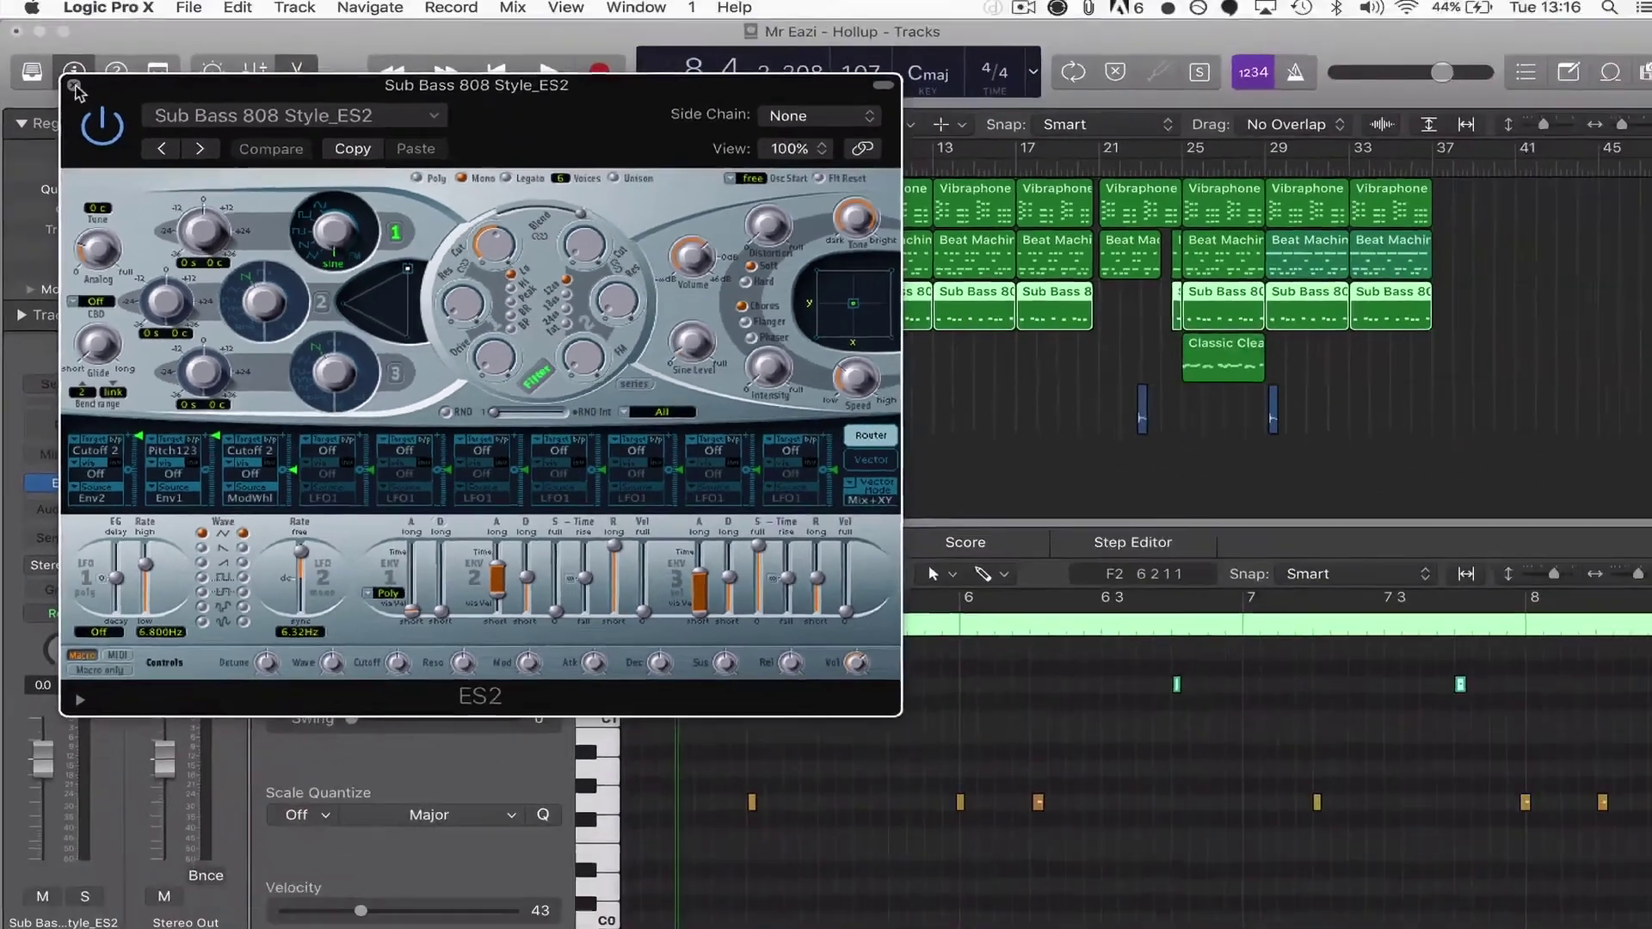
left_click(108, 7)
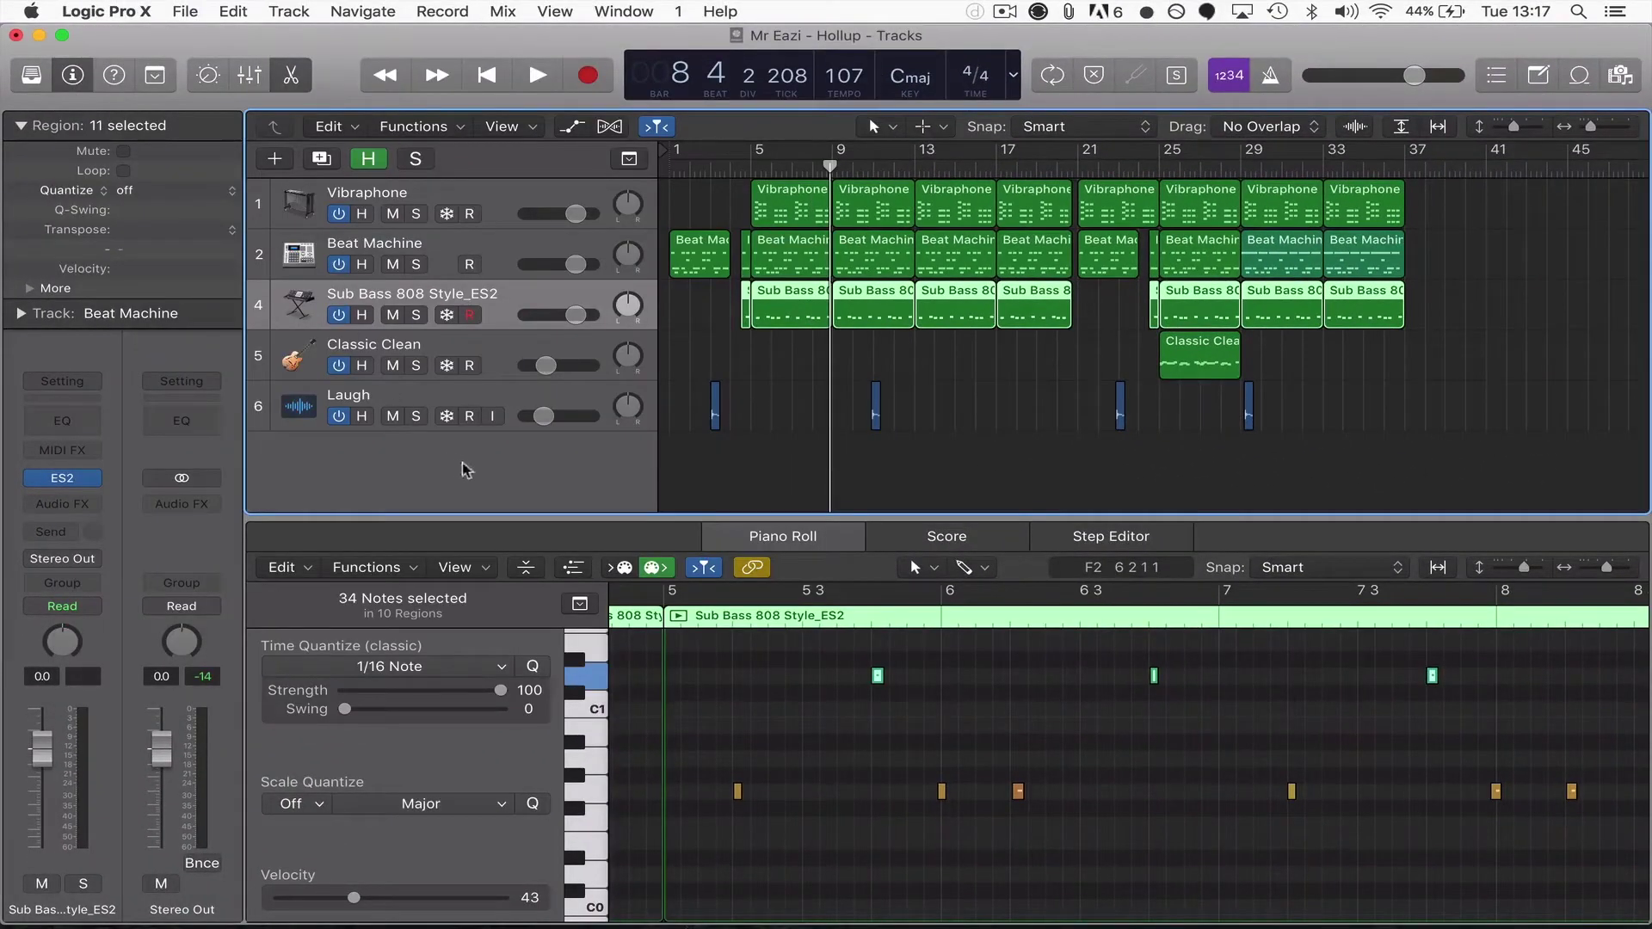
Step: Select the Classic Clean track, hide the editor and show the track's Guitar patch in the Library
left_click(470, 346)
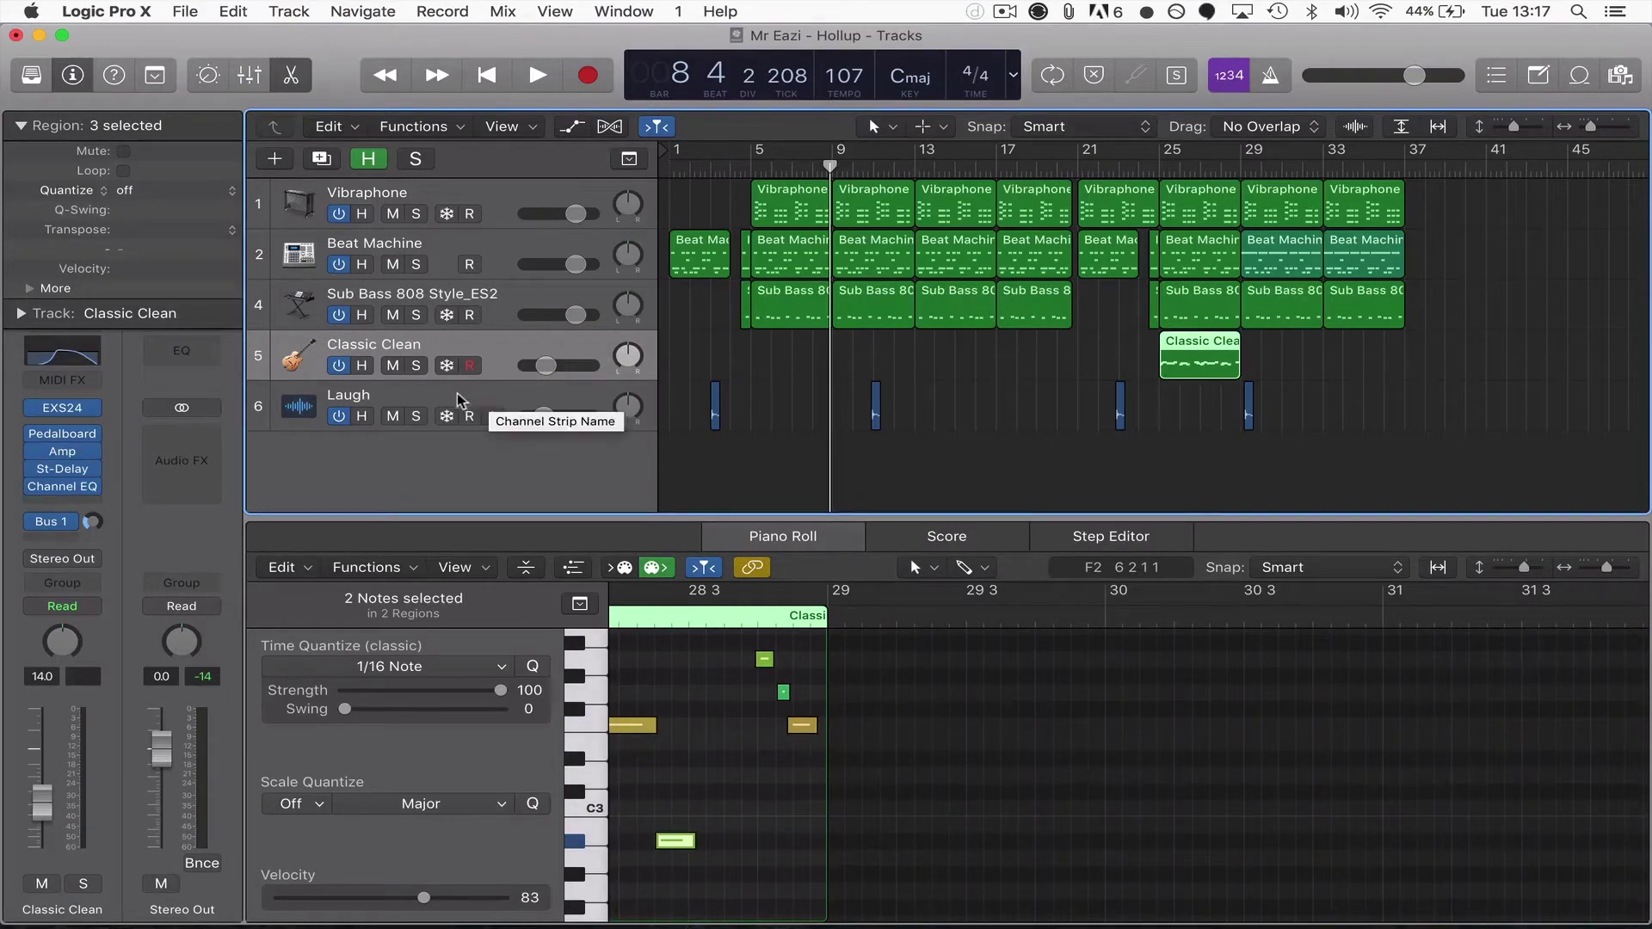
key("e")
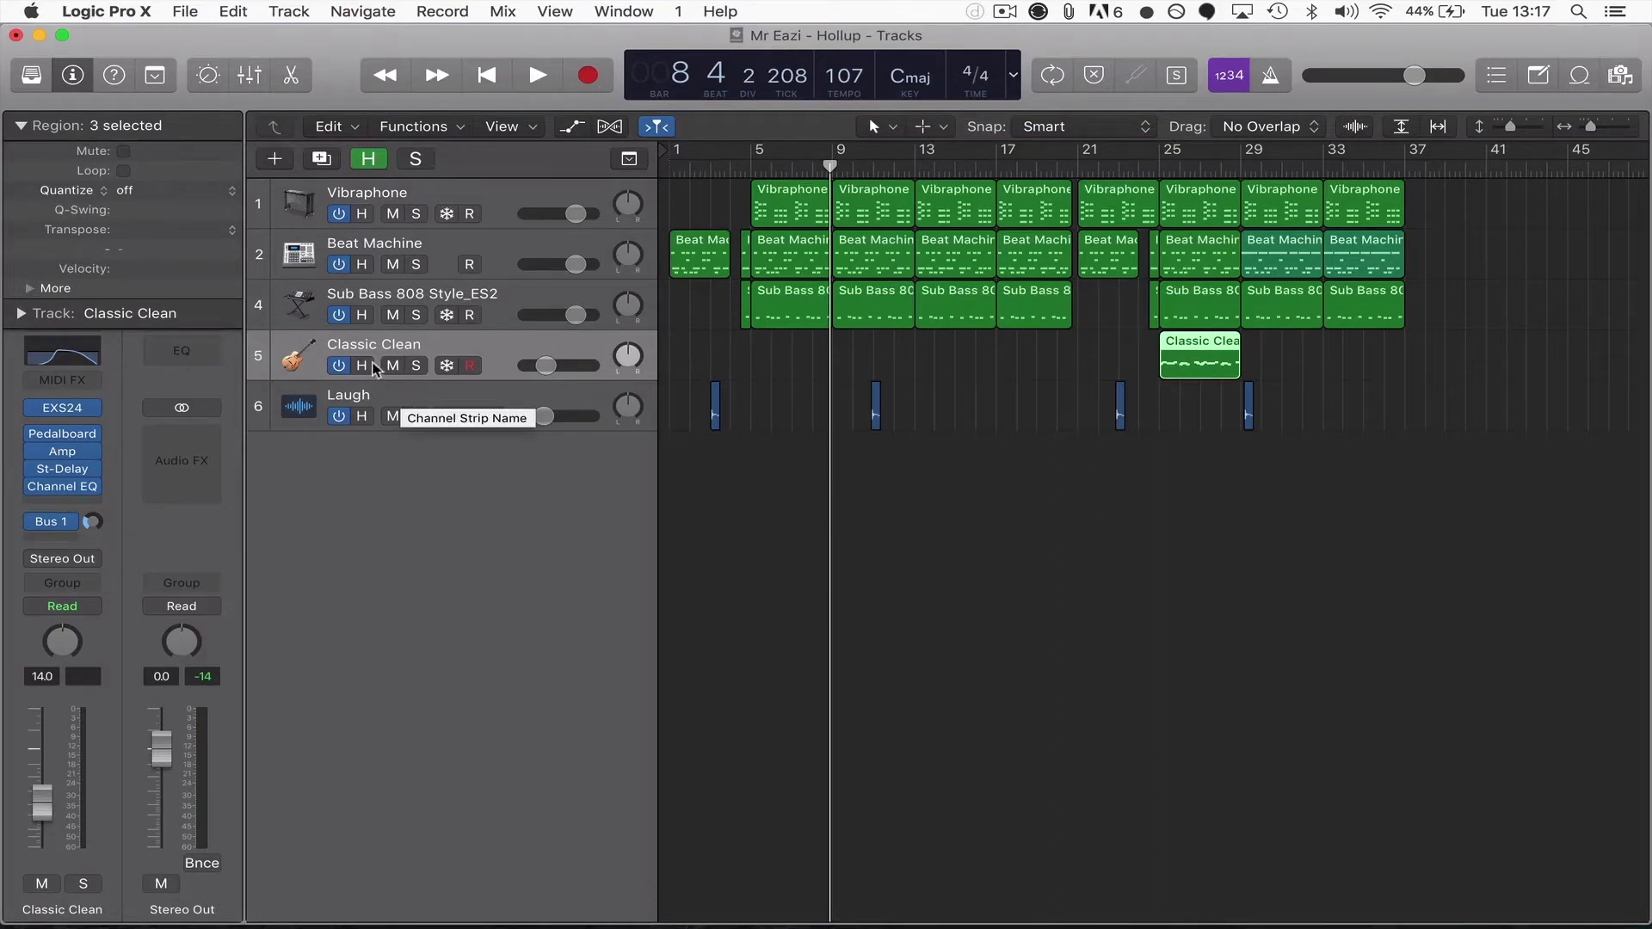
left_click(26, 81)
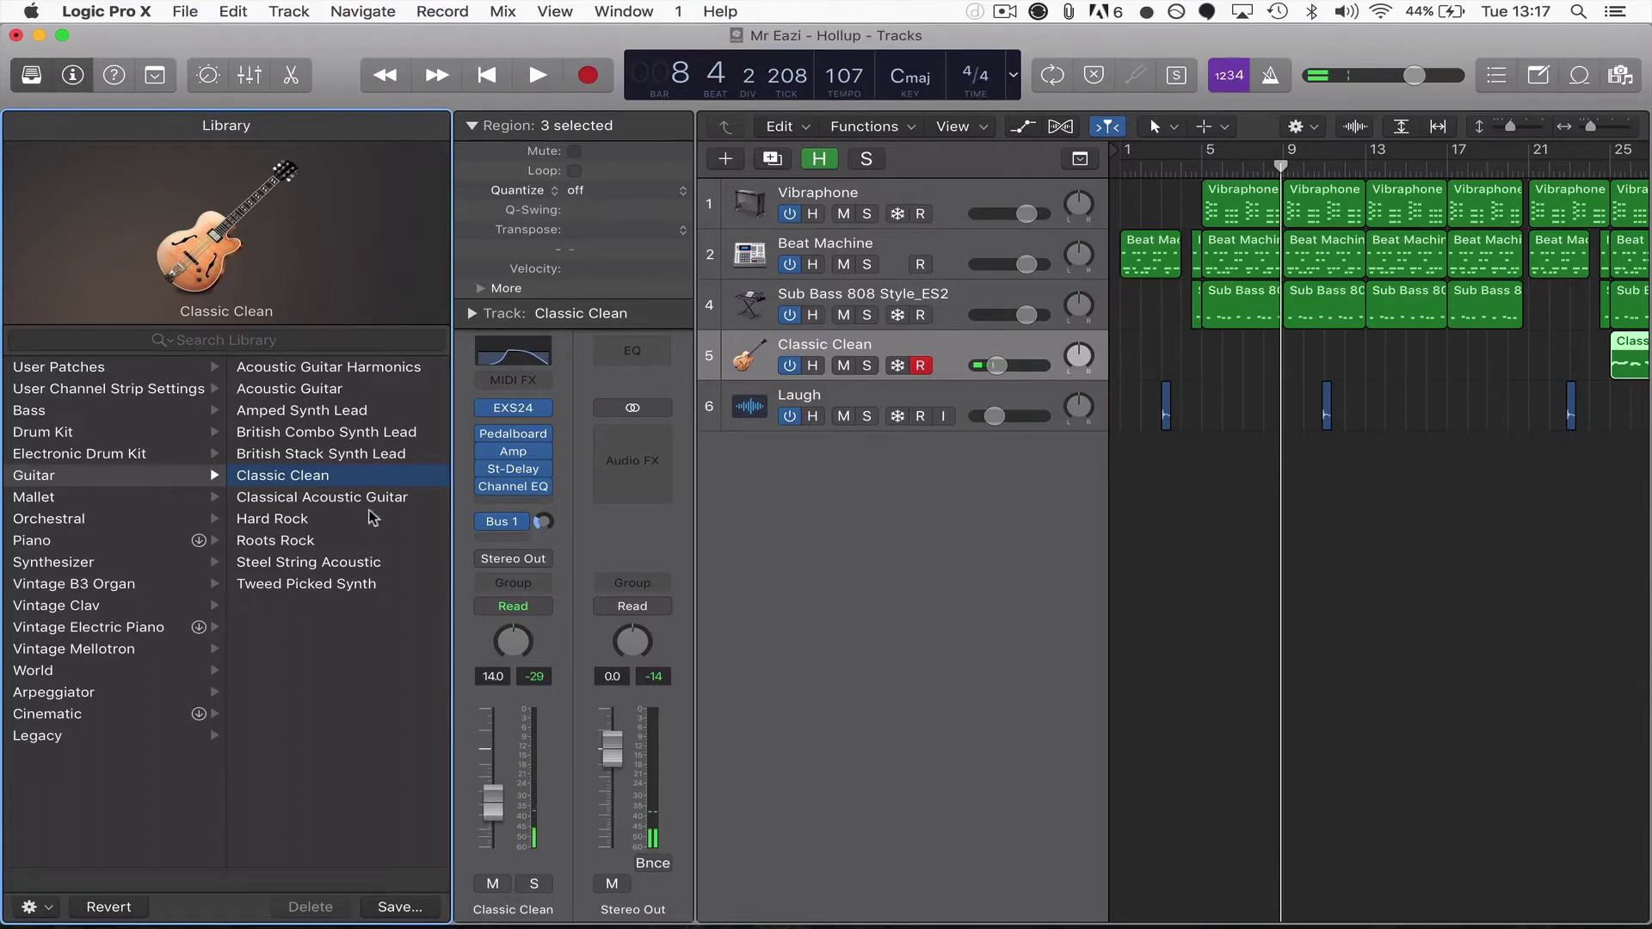
Step: Examine the Classic Clean track's Pedalboard pedals and its Amp Designer settings, closing each plug-in window
mouse_move(513, 411)
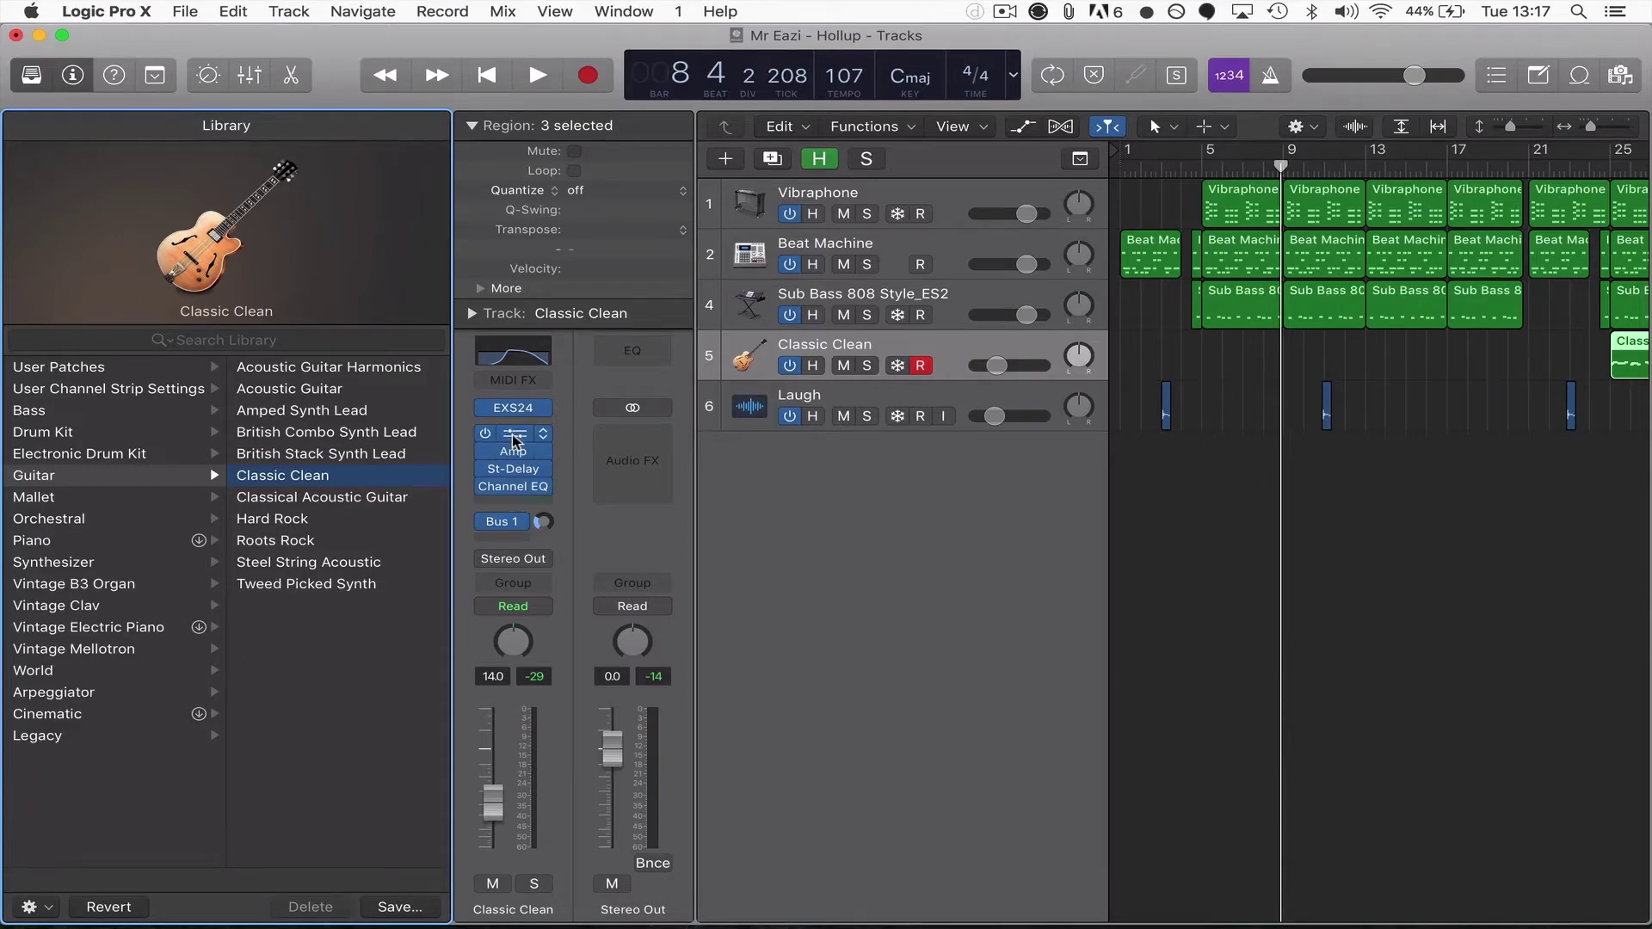
left_click(513, 440)
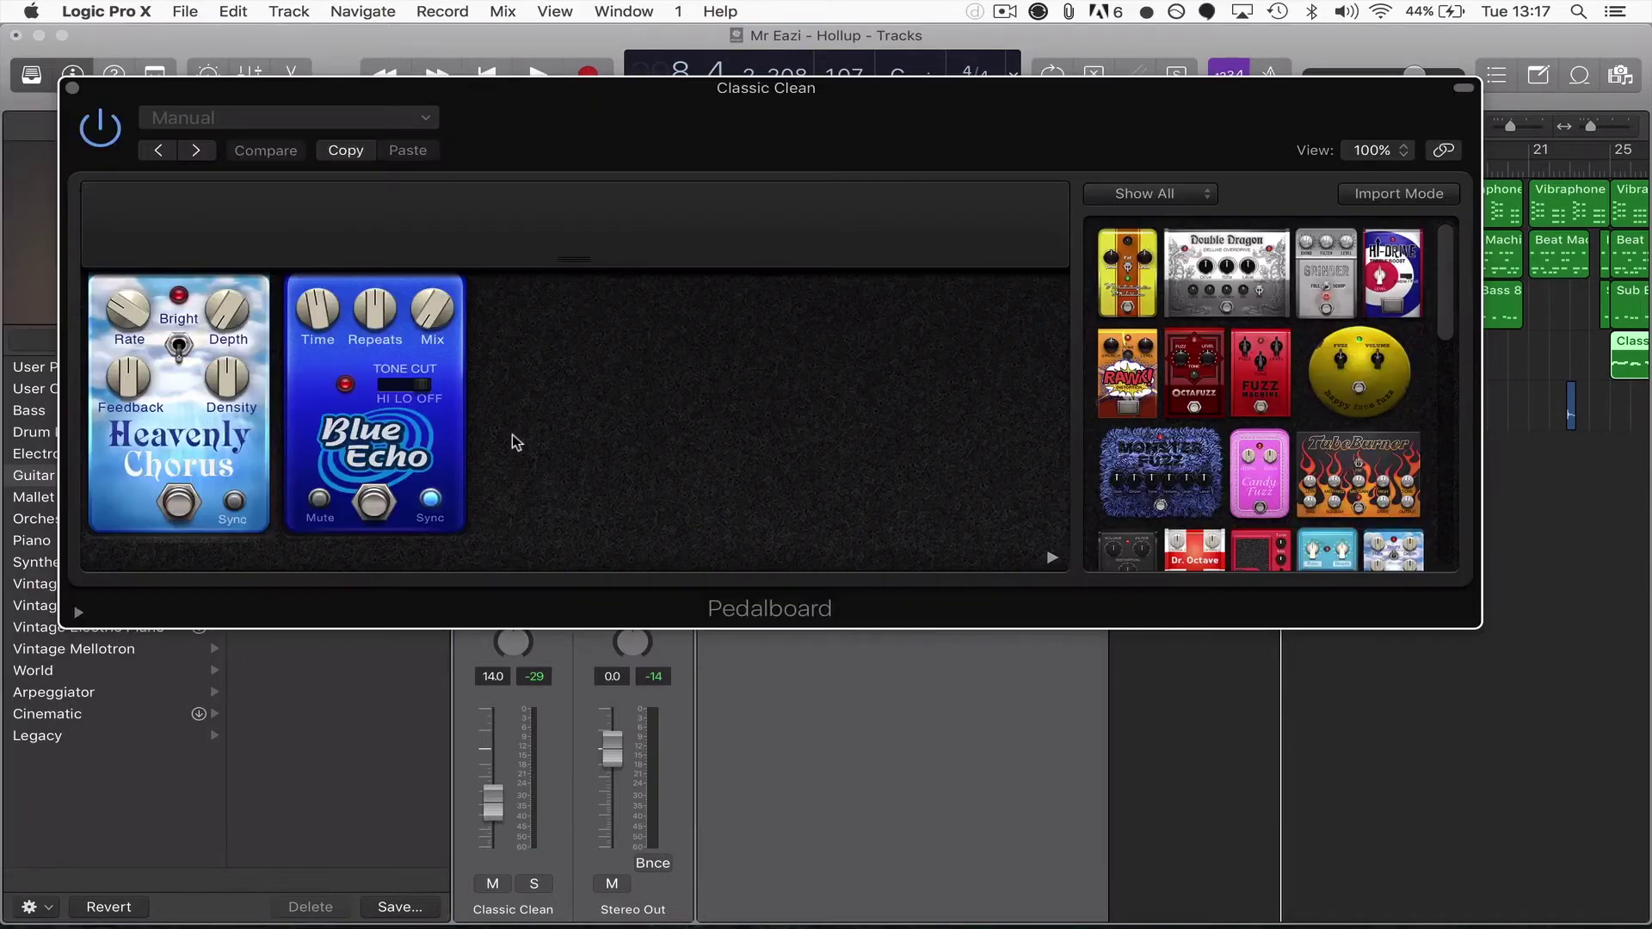
left_click(73, 87)
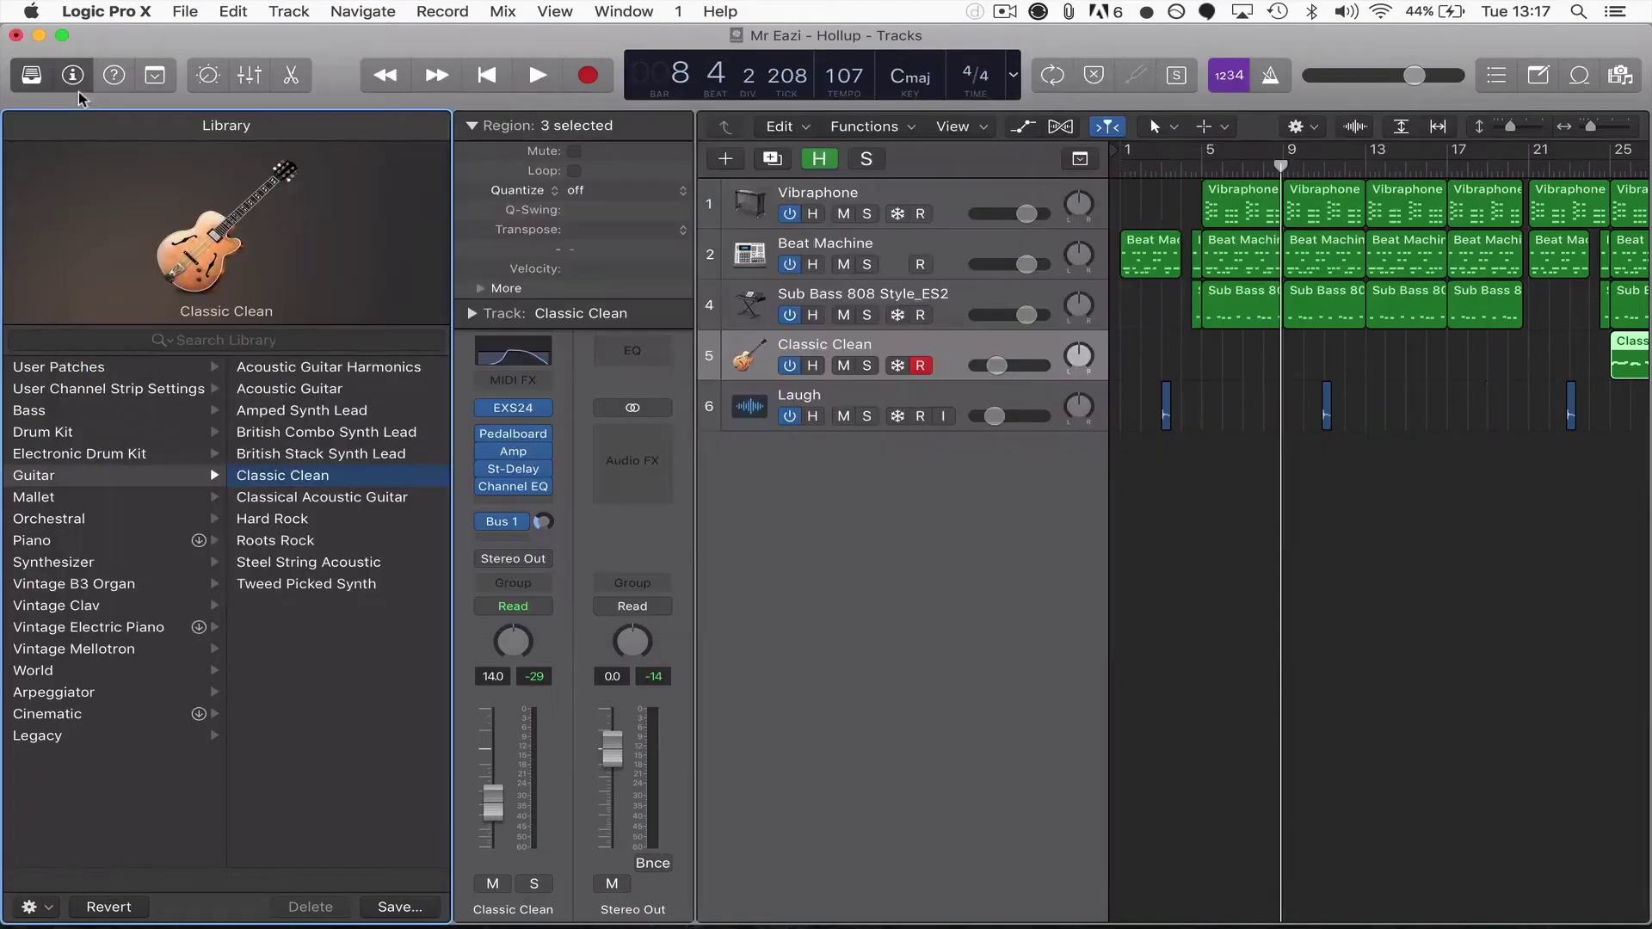
left_click(518, 456)
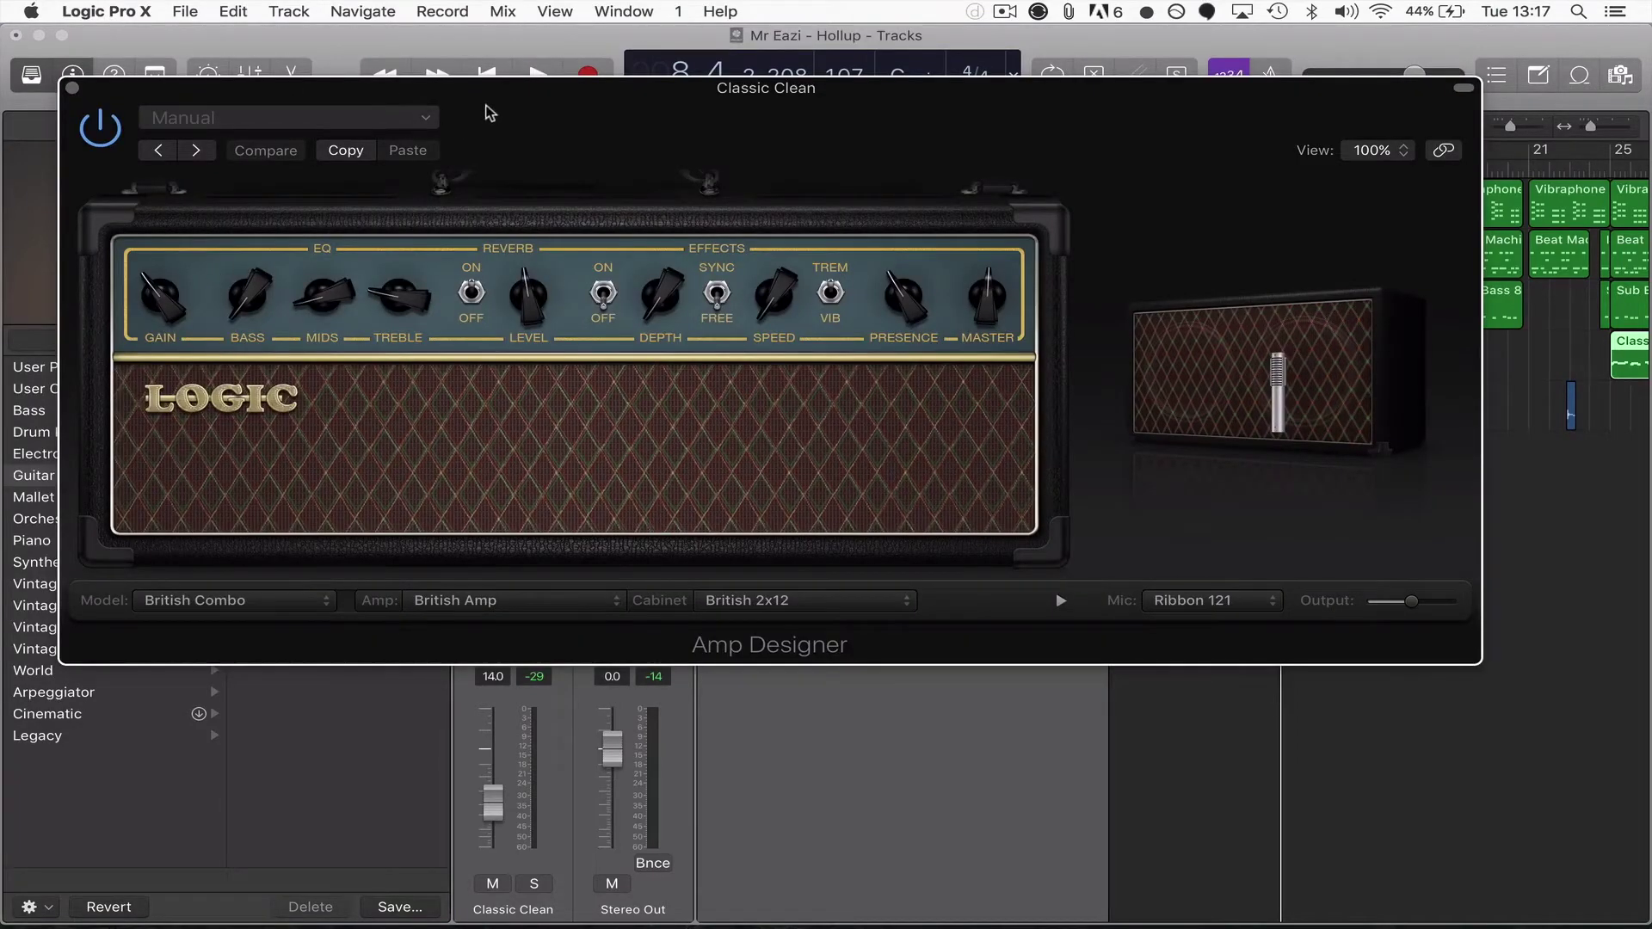
left_click_drag(489, 113, 671, 133)
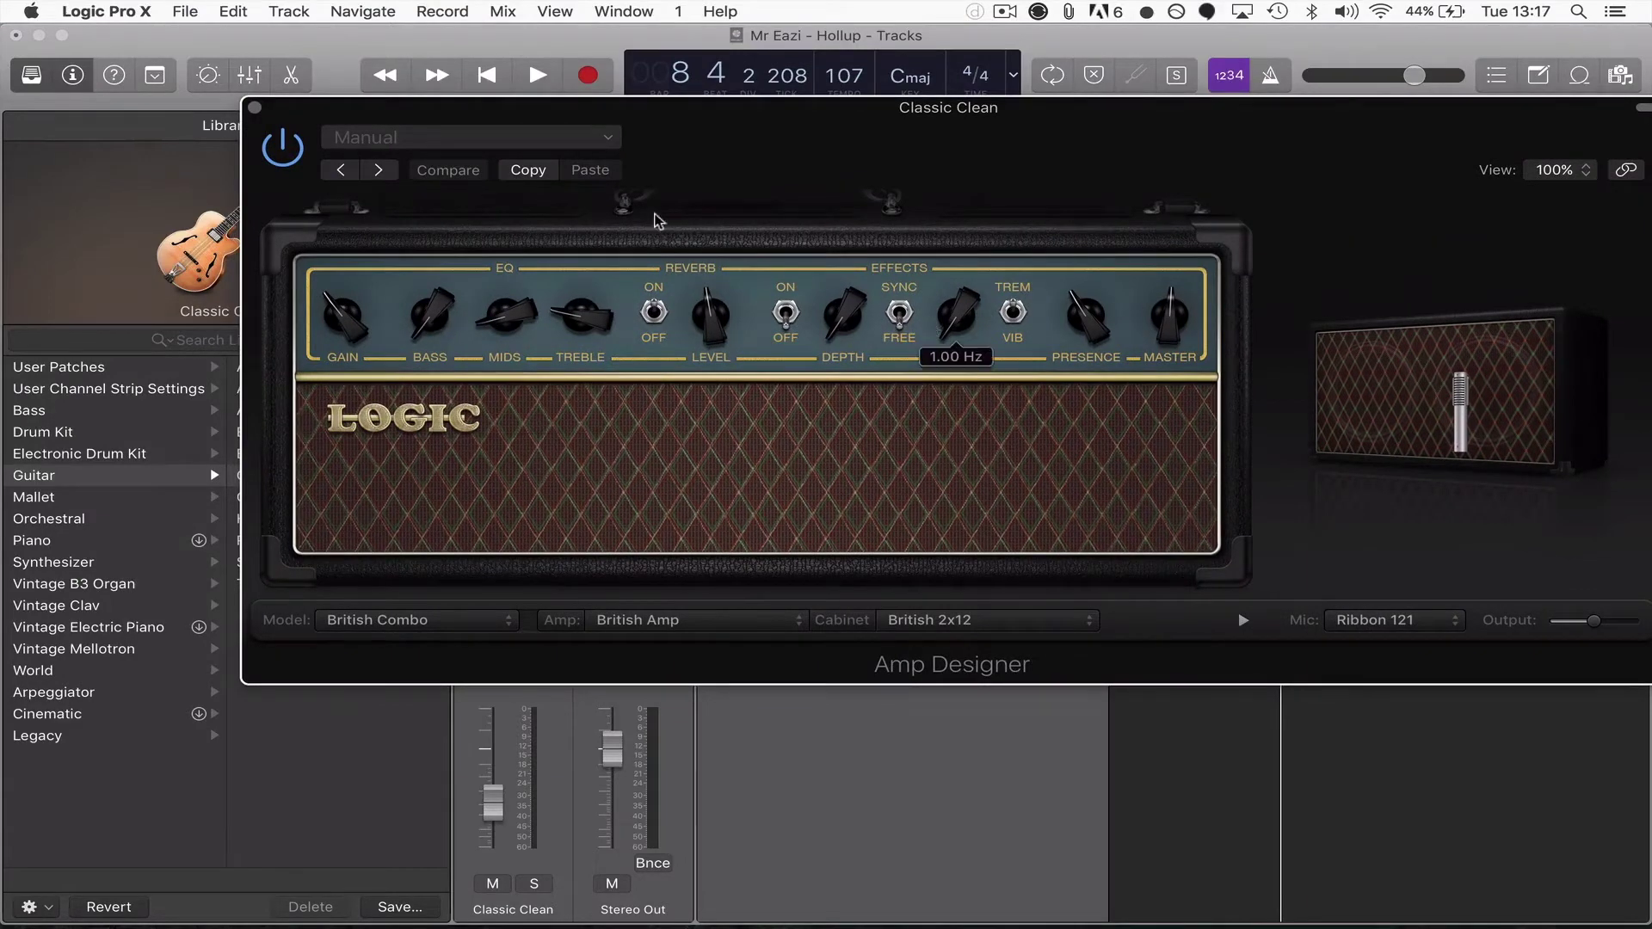
left_click(255, 108)
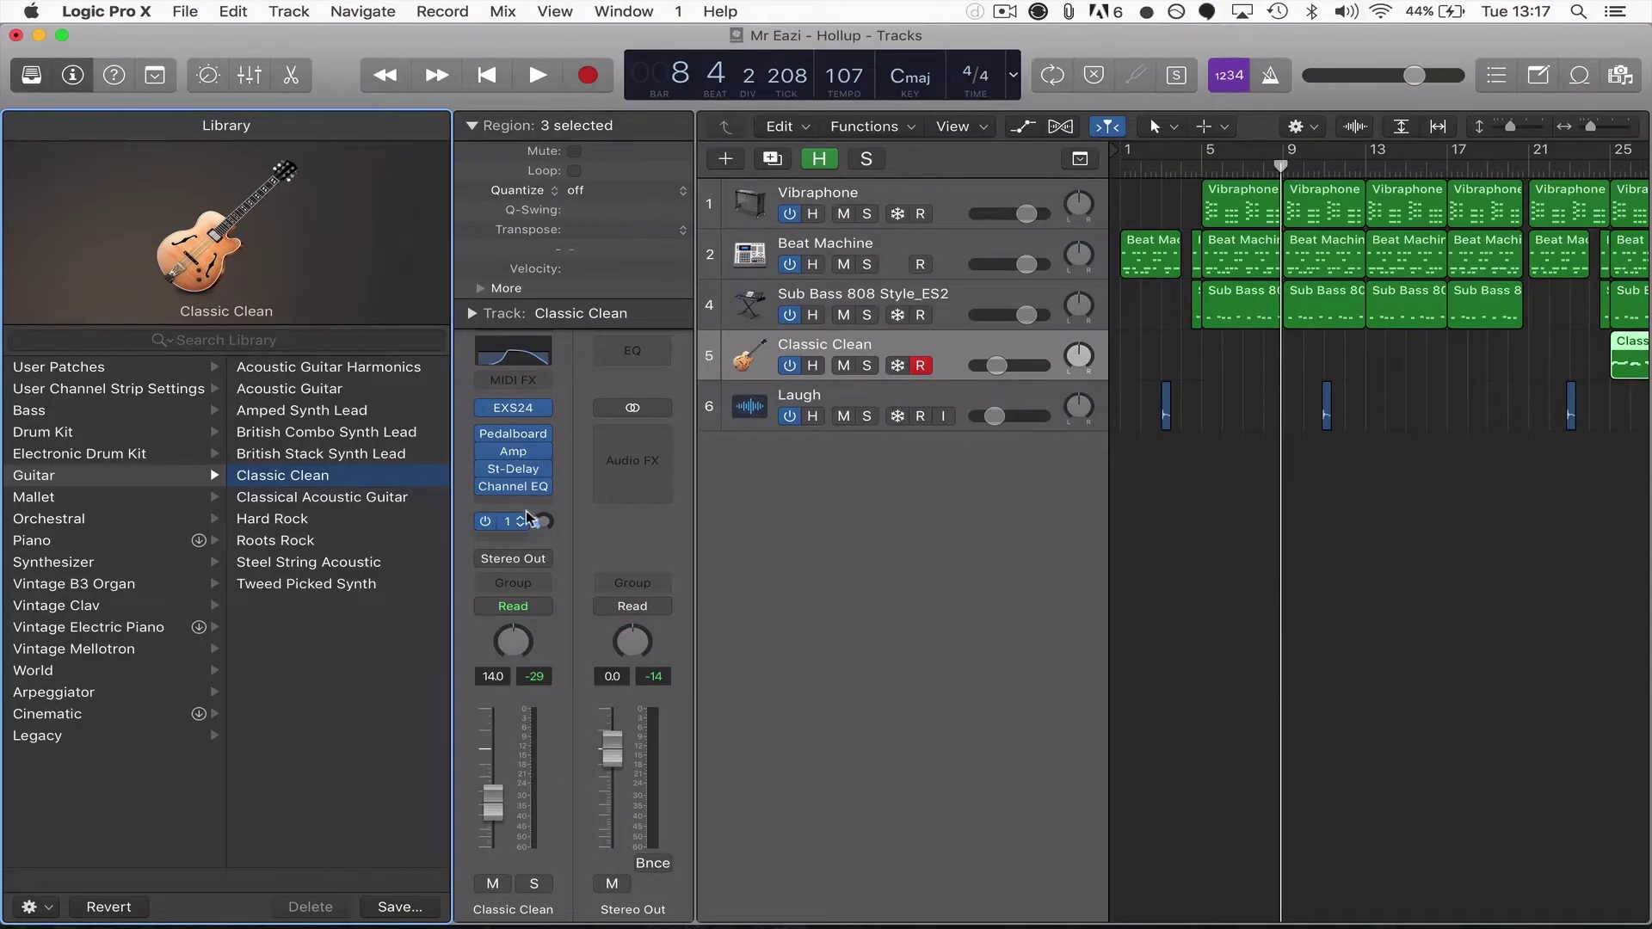
Step: Examine the Classic Clean track's Channel EQ curve and display the Bus 1 aux channel beside its strip
left_click(514, 347)
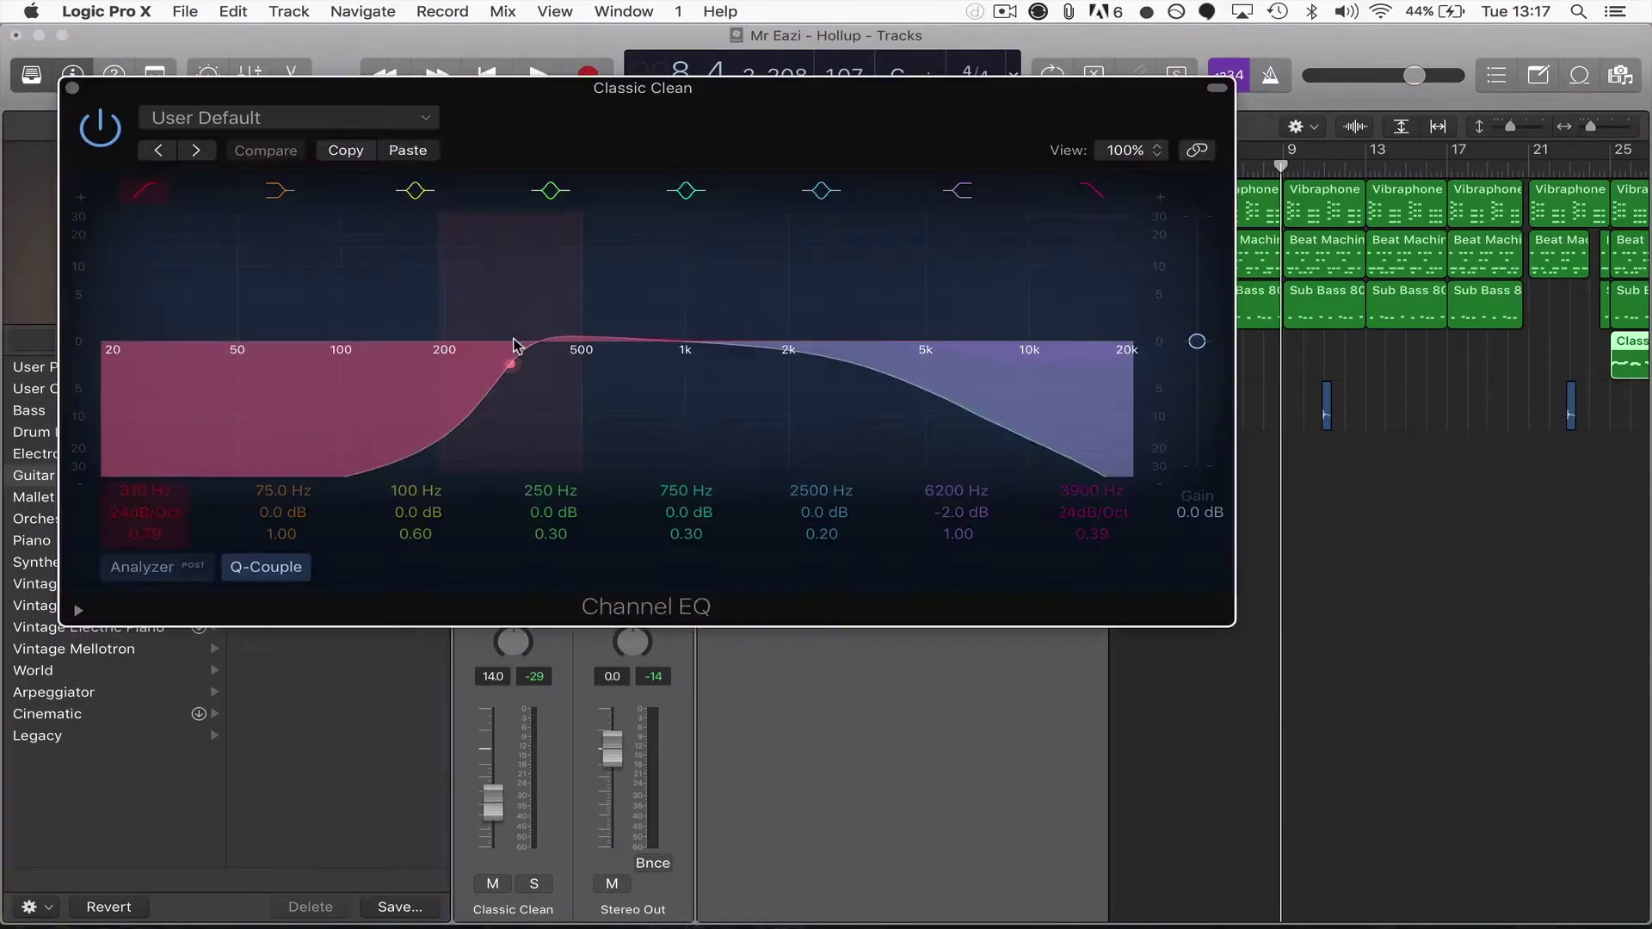
left_click(73, 88)
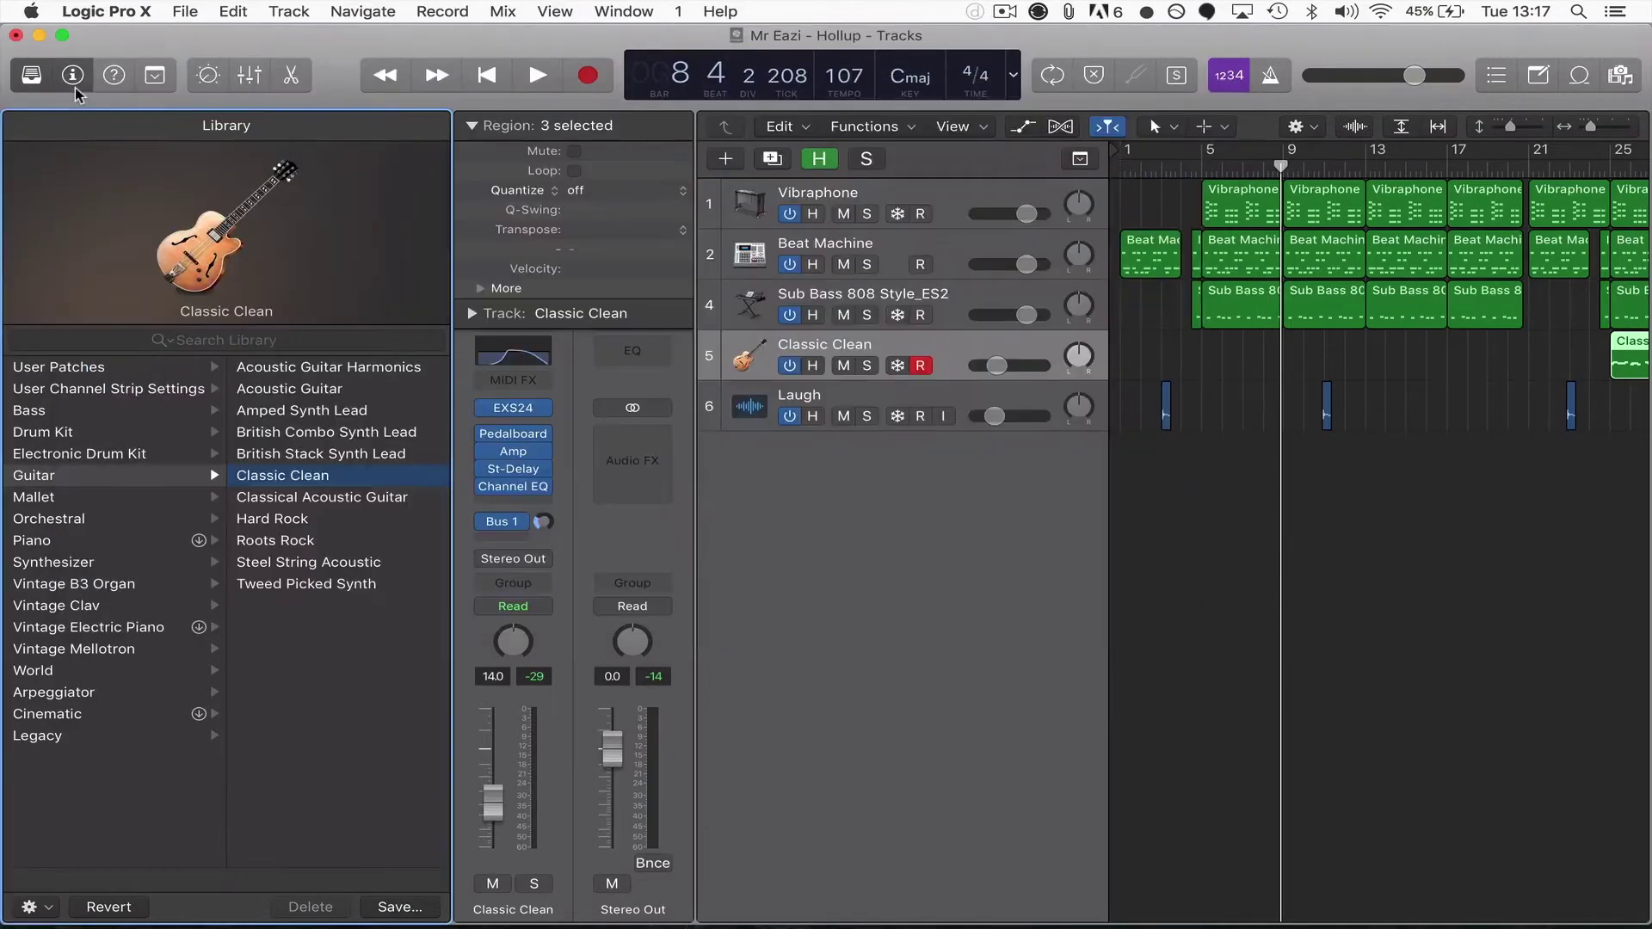
left_click(509, 522)
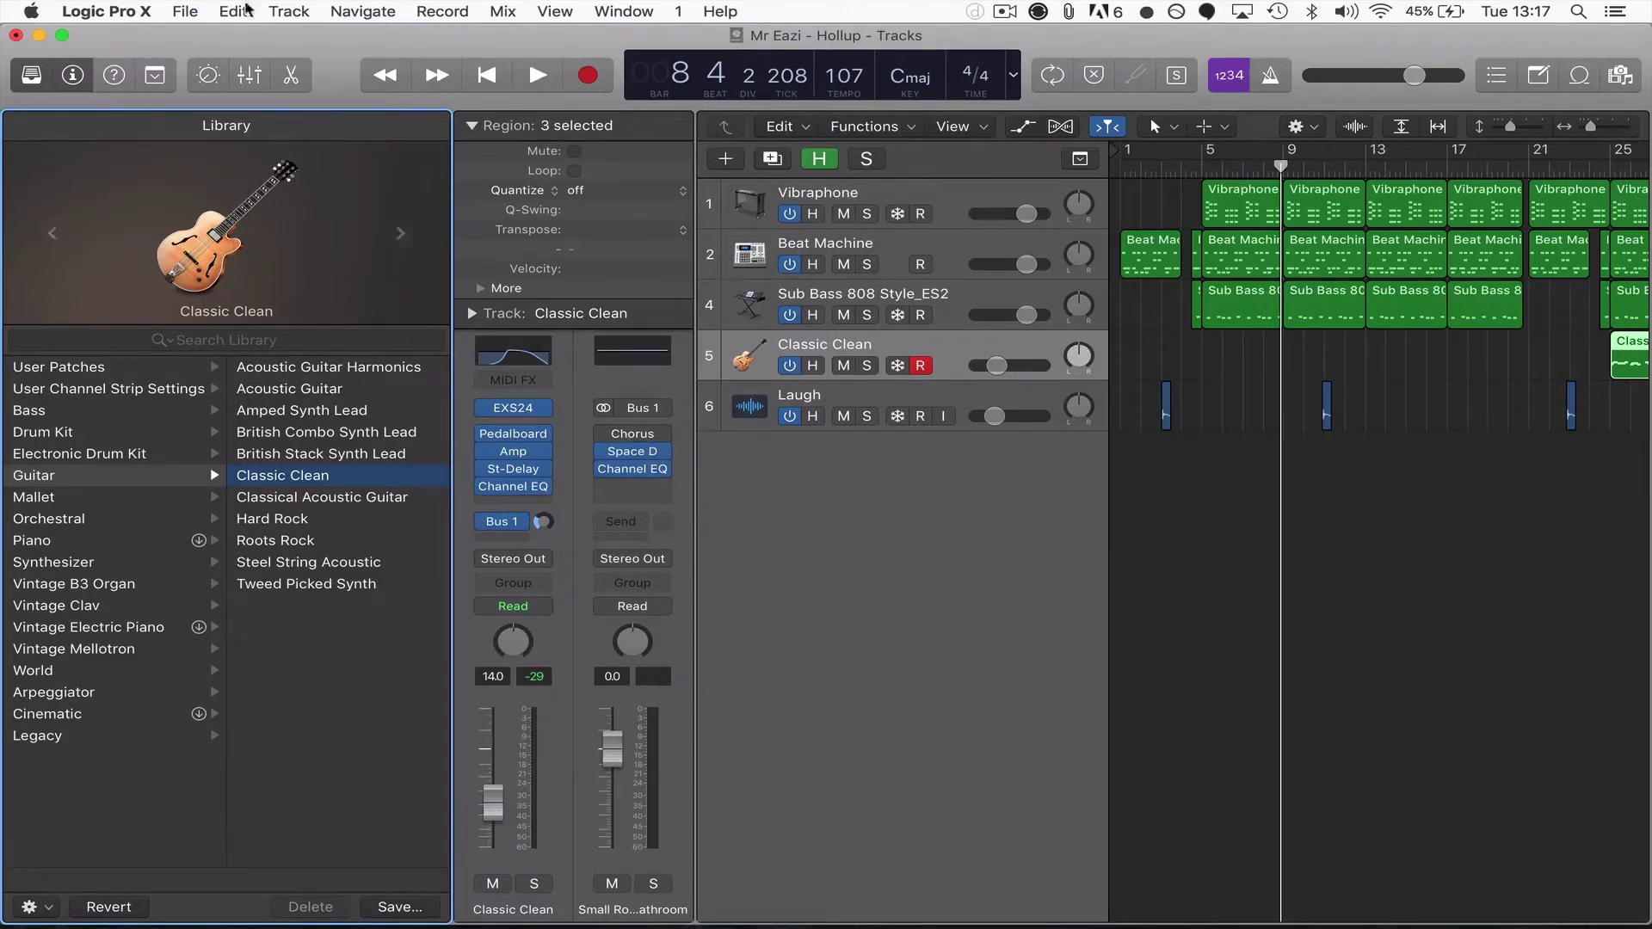
Step: Hide the Library and examine the Laugh track's audio regions in the editor, closing the editor and keeping the inspector visible
left_click(33, 77)
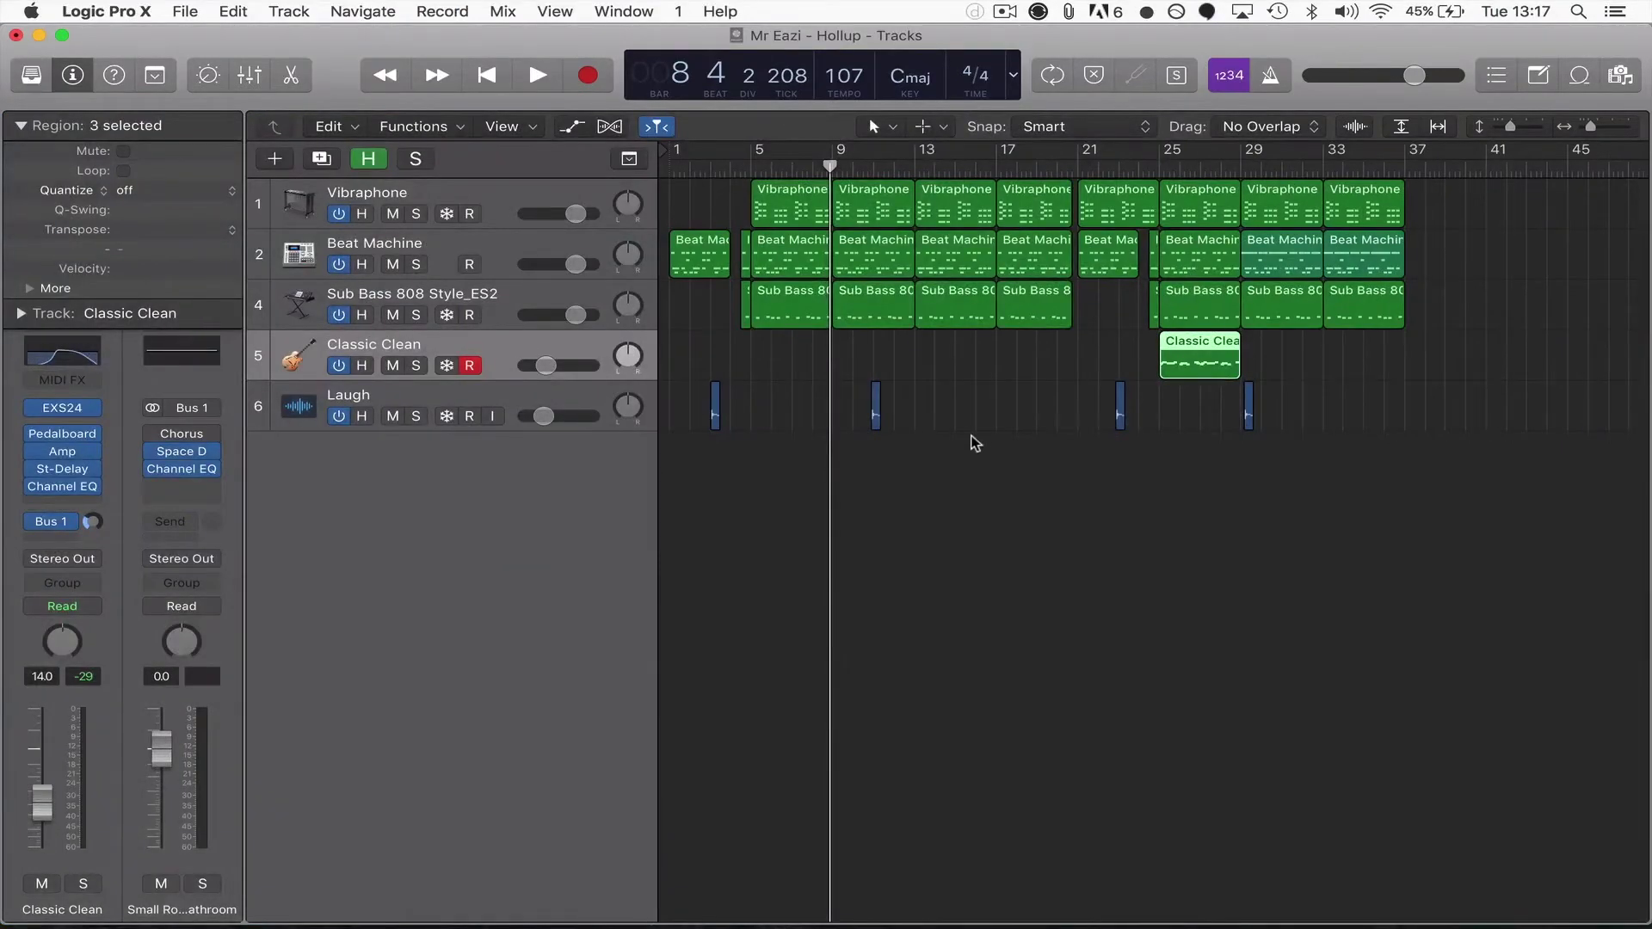
scroll(975, 444, "right", 5)
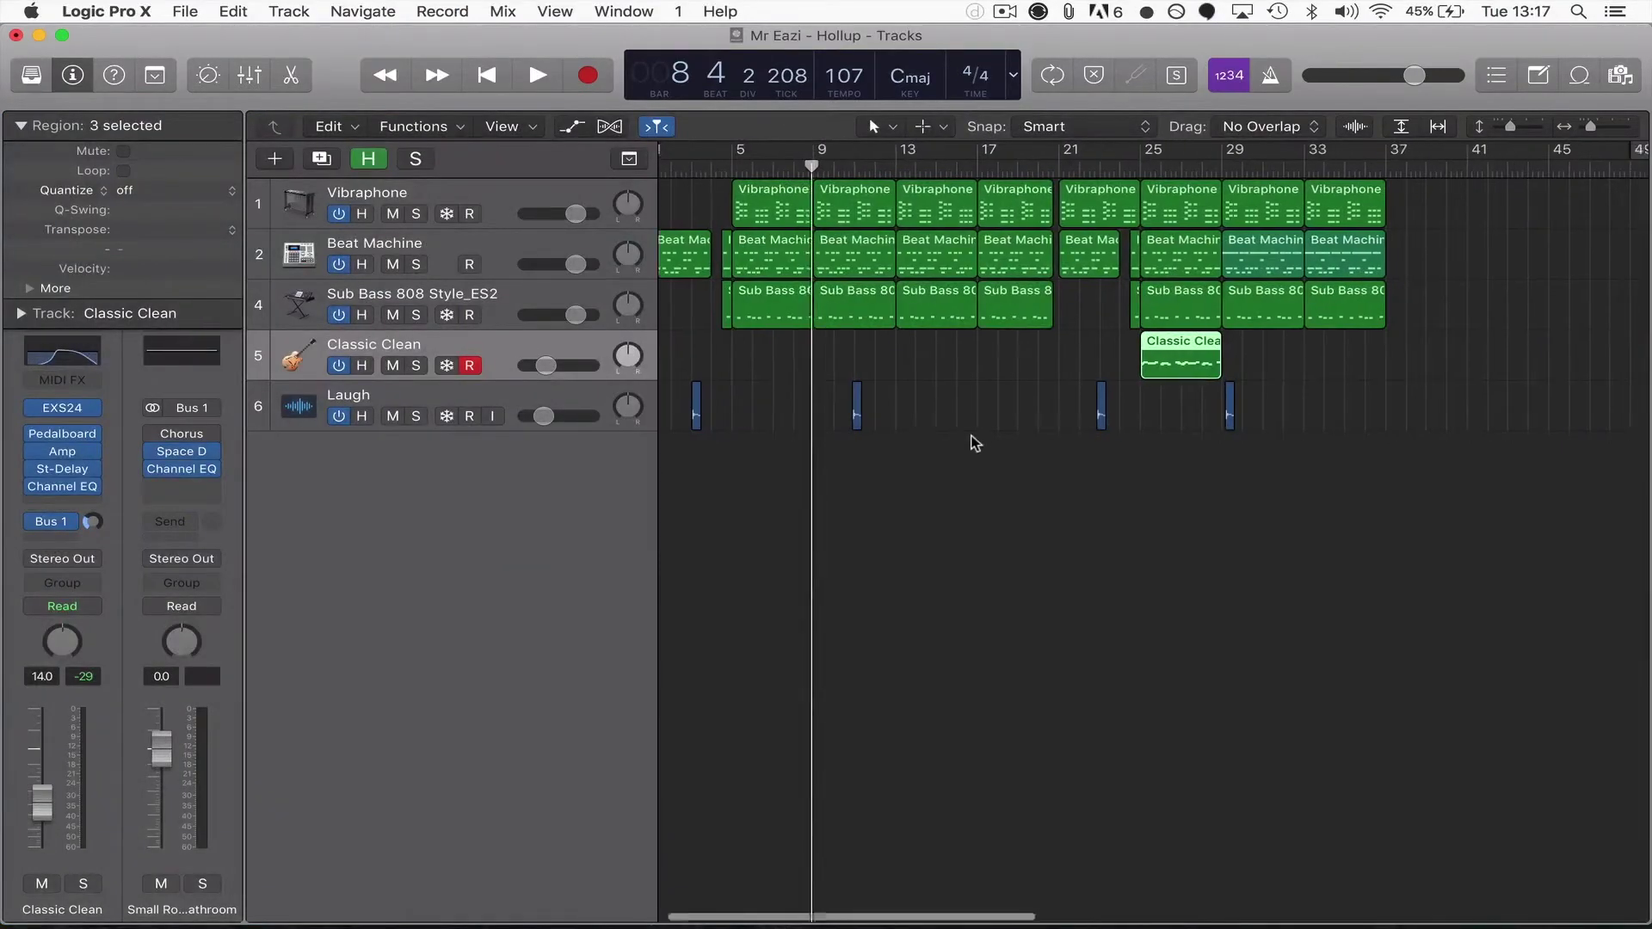
left_click(560, 402)
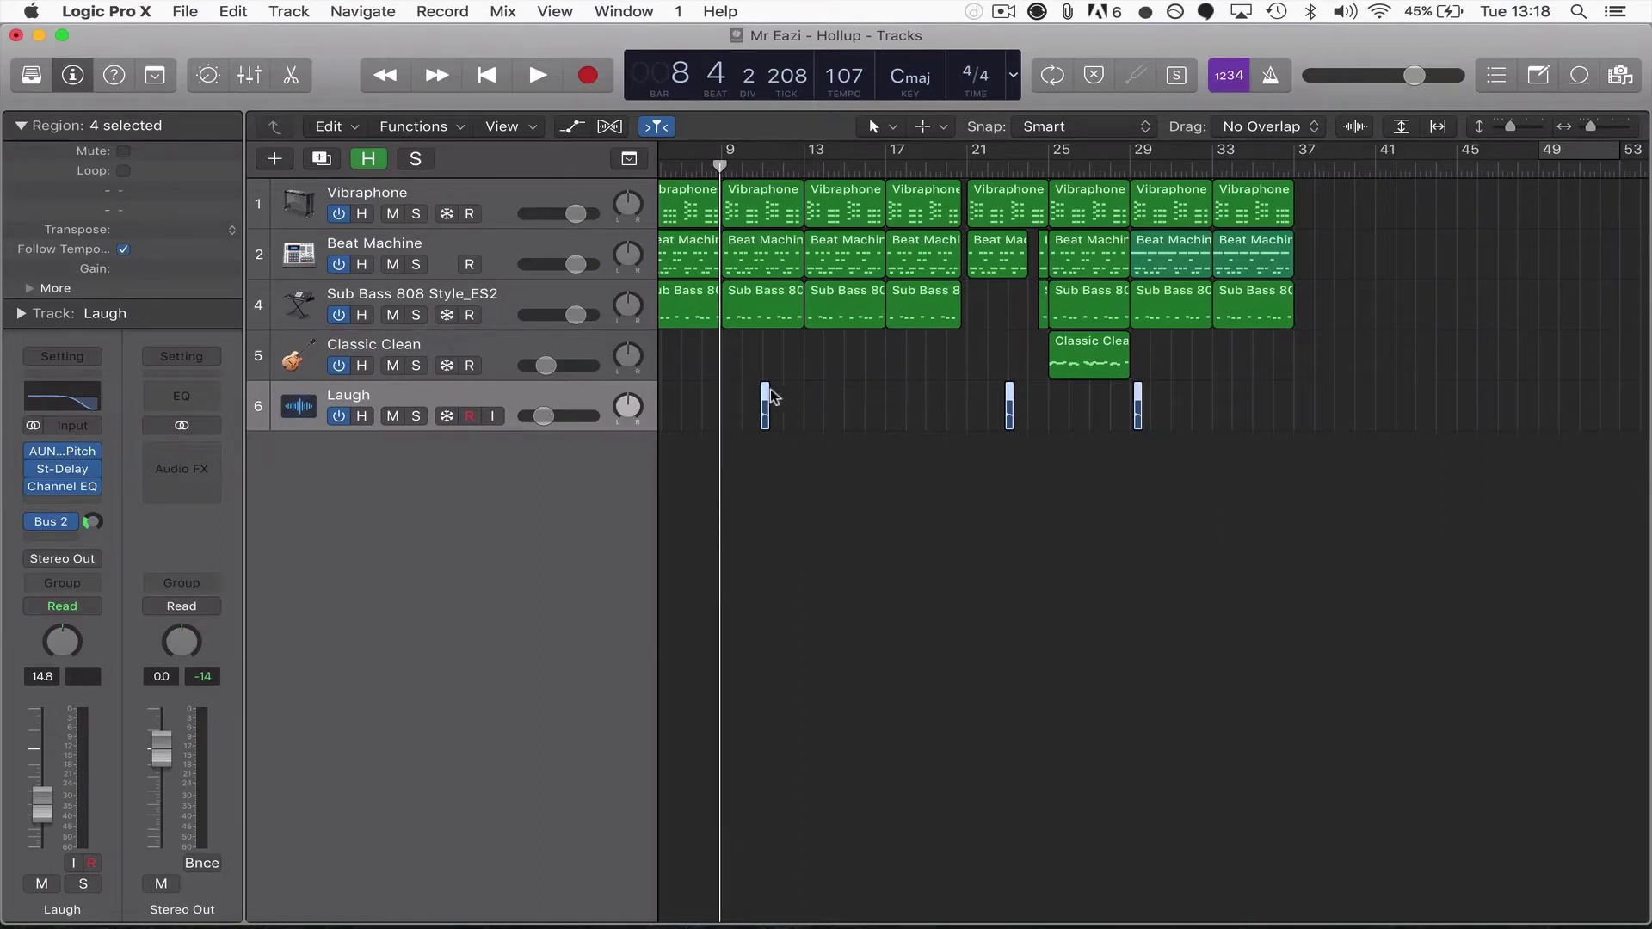
key("e")
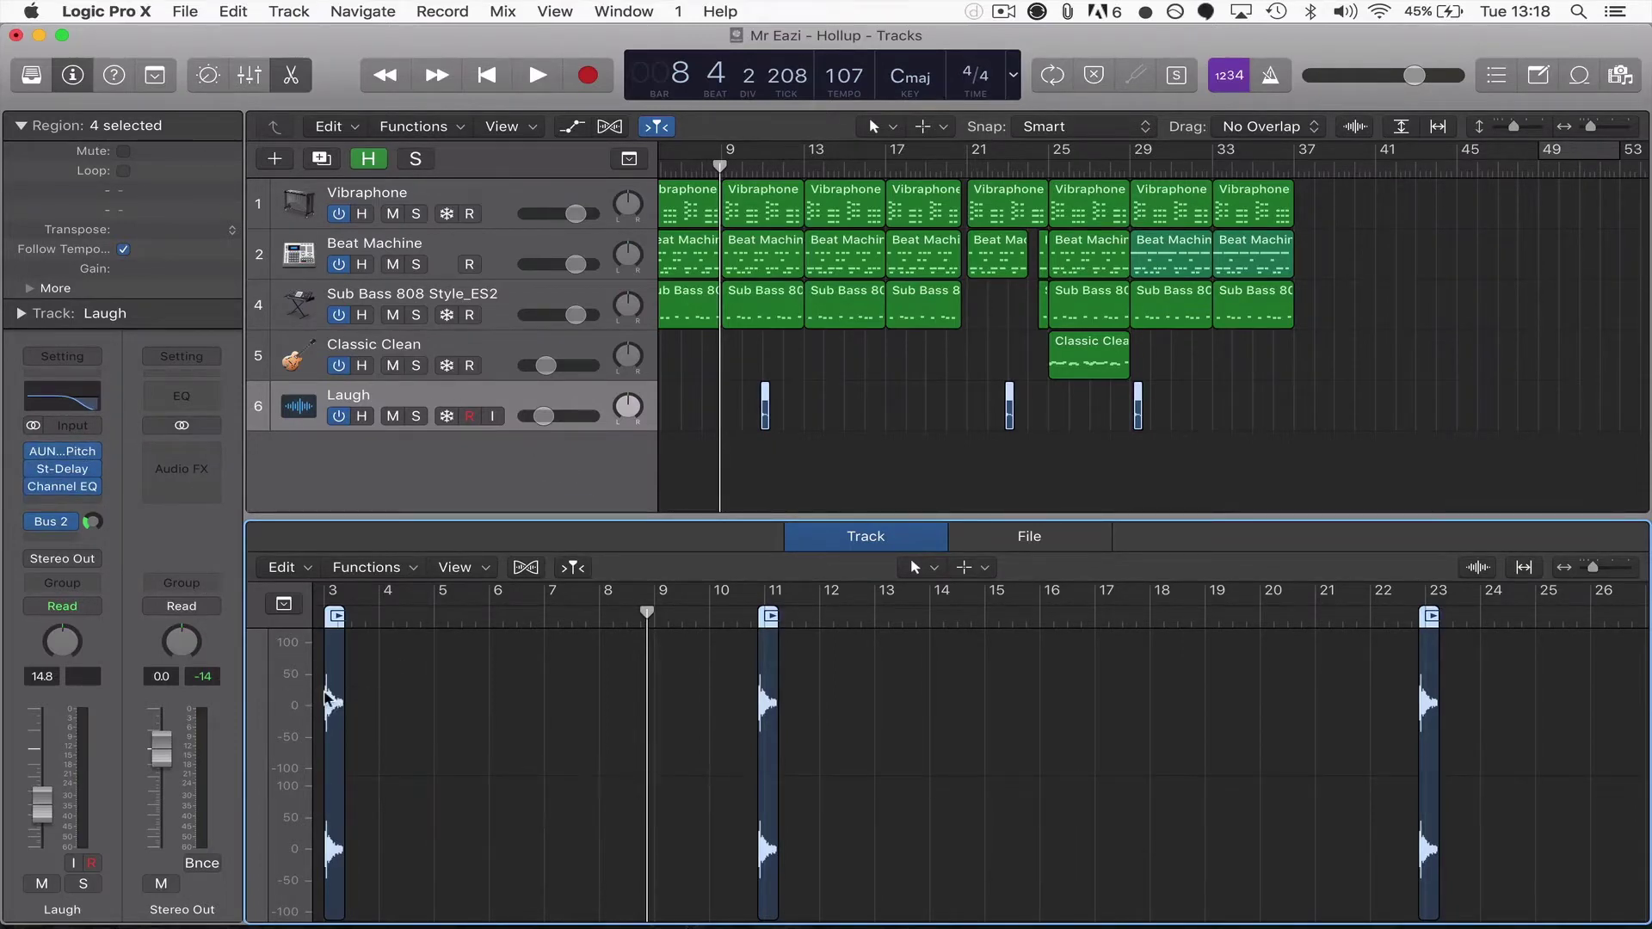
left_click(521, 456)
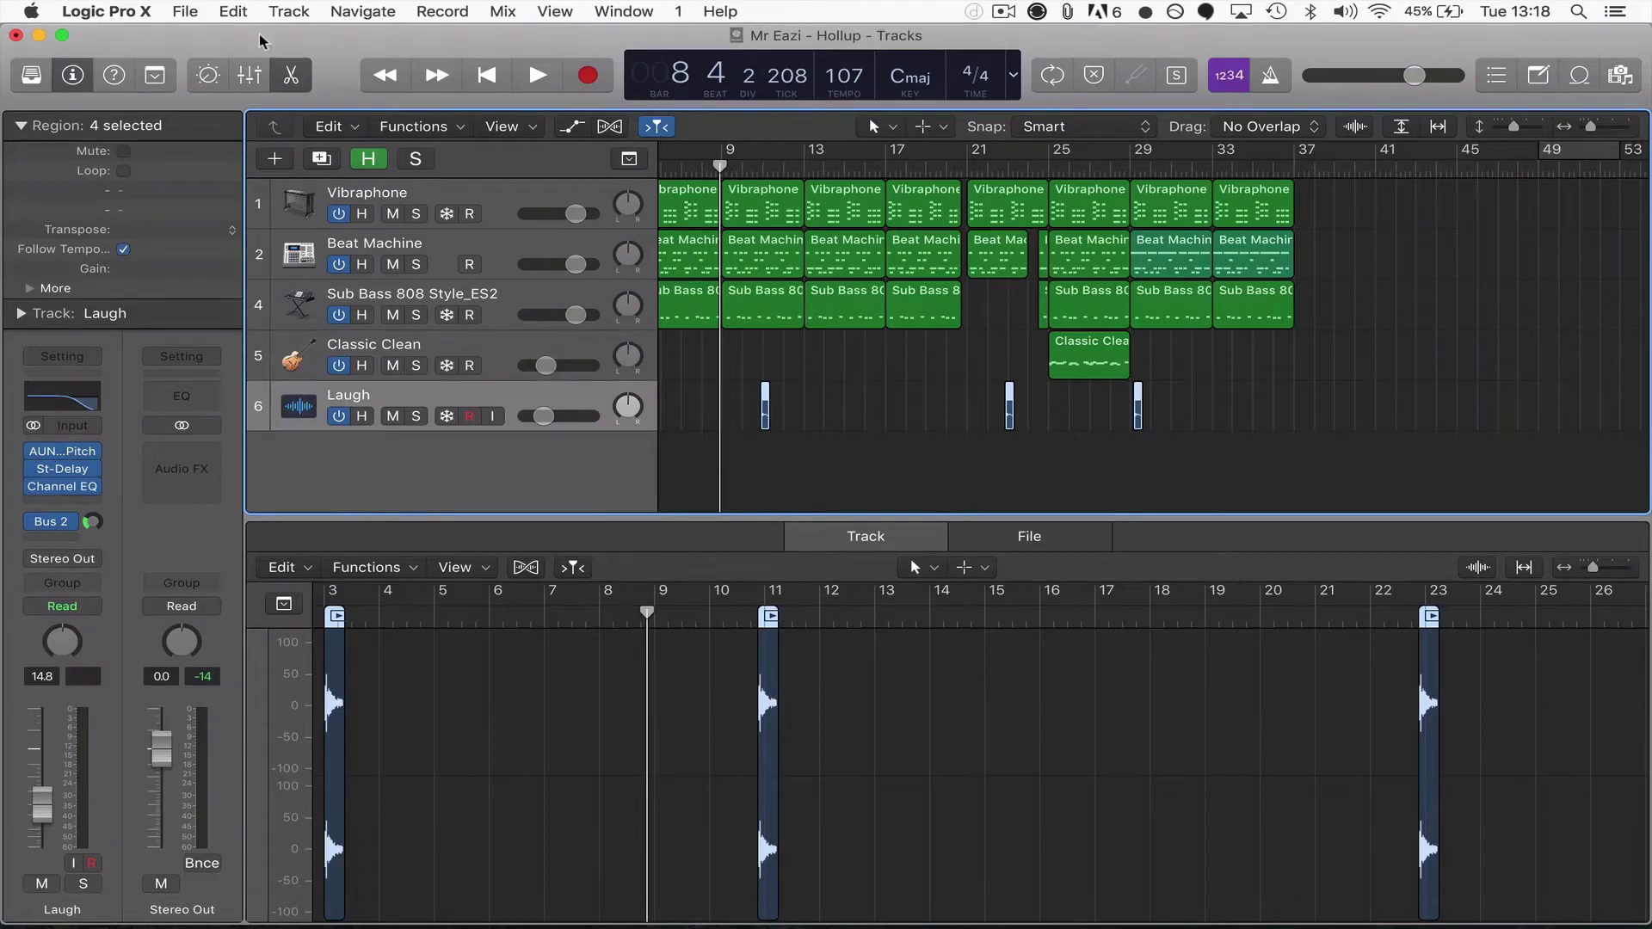
left_click(74, 78)
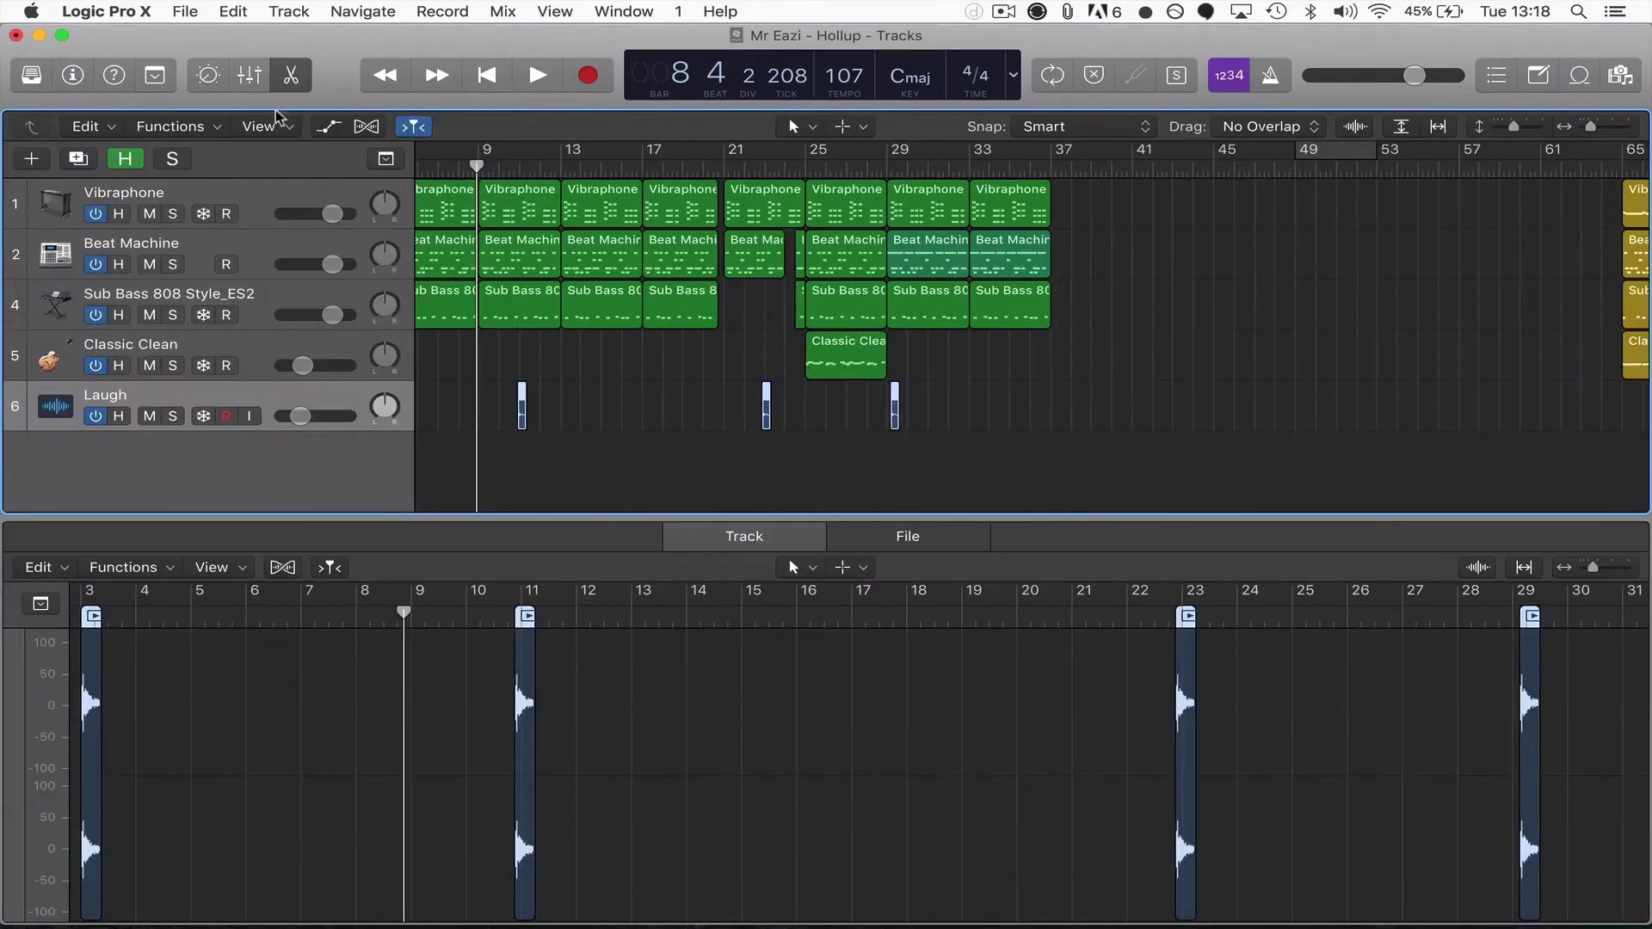
left_click(290, 79)
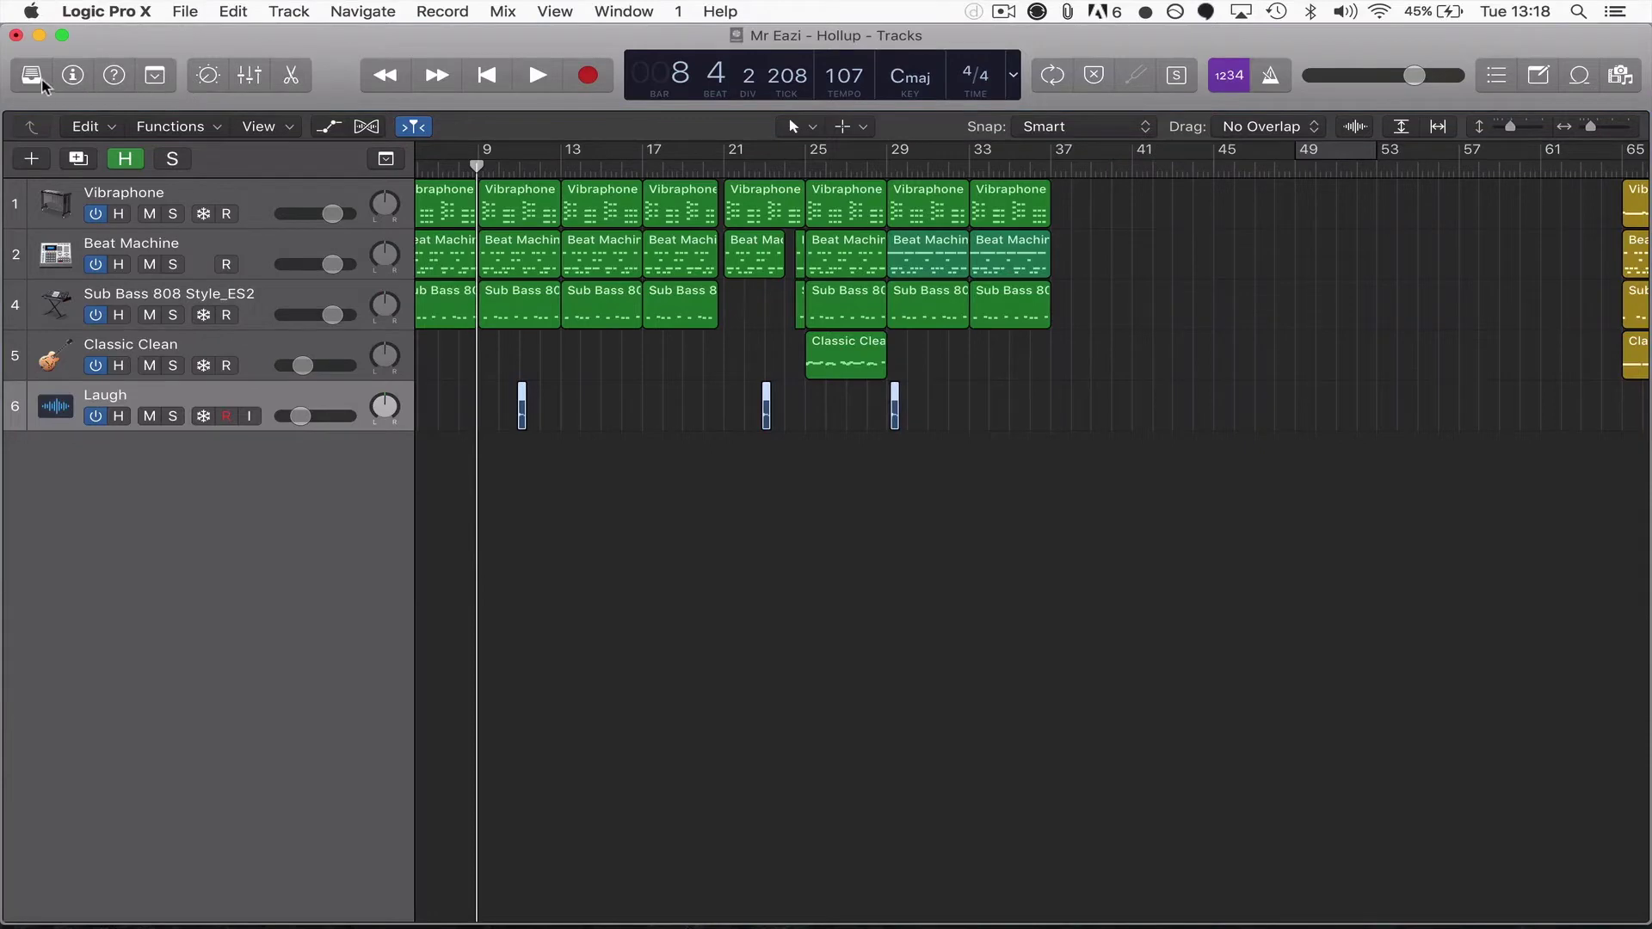
left_click(74, 78)
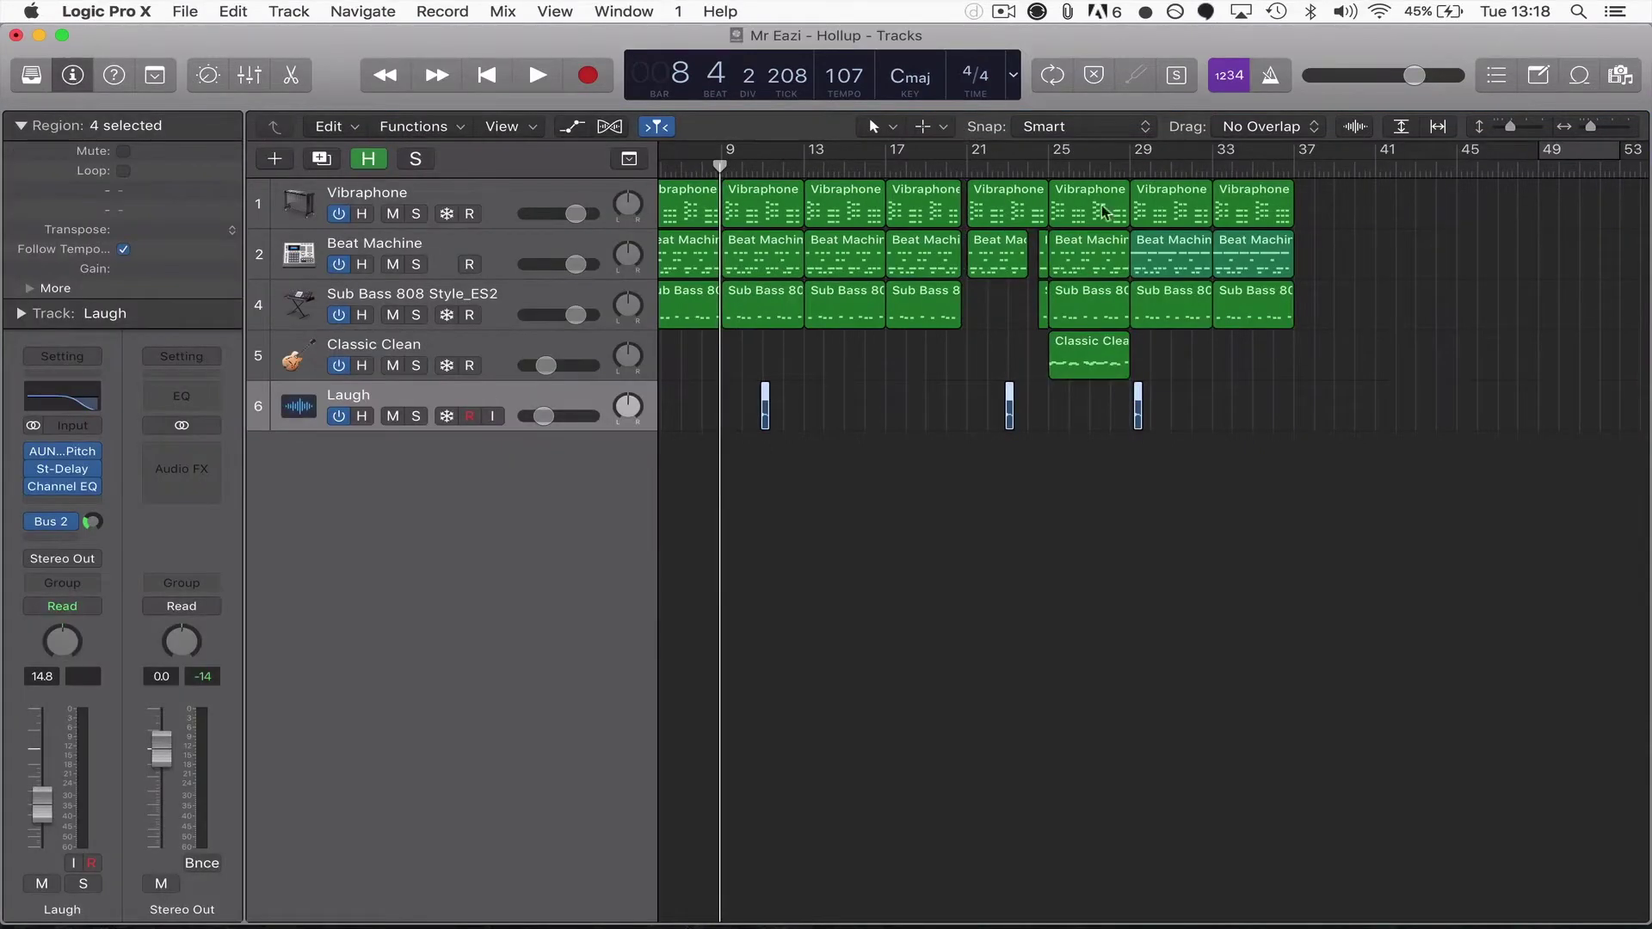
Step: Turn on the cycle range starting at bar 49 and copy the last green Beat Machine region to bar 49
scroll(1151, 241, "right", 6)
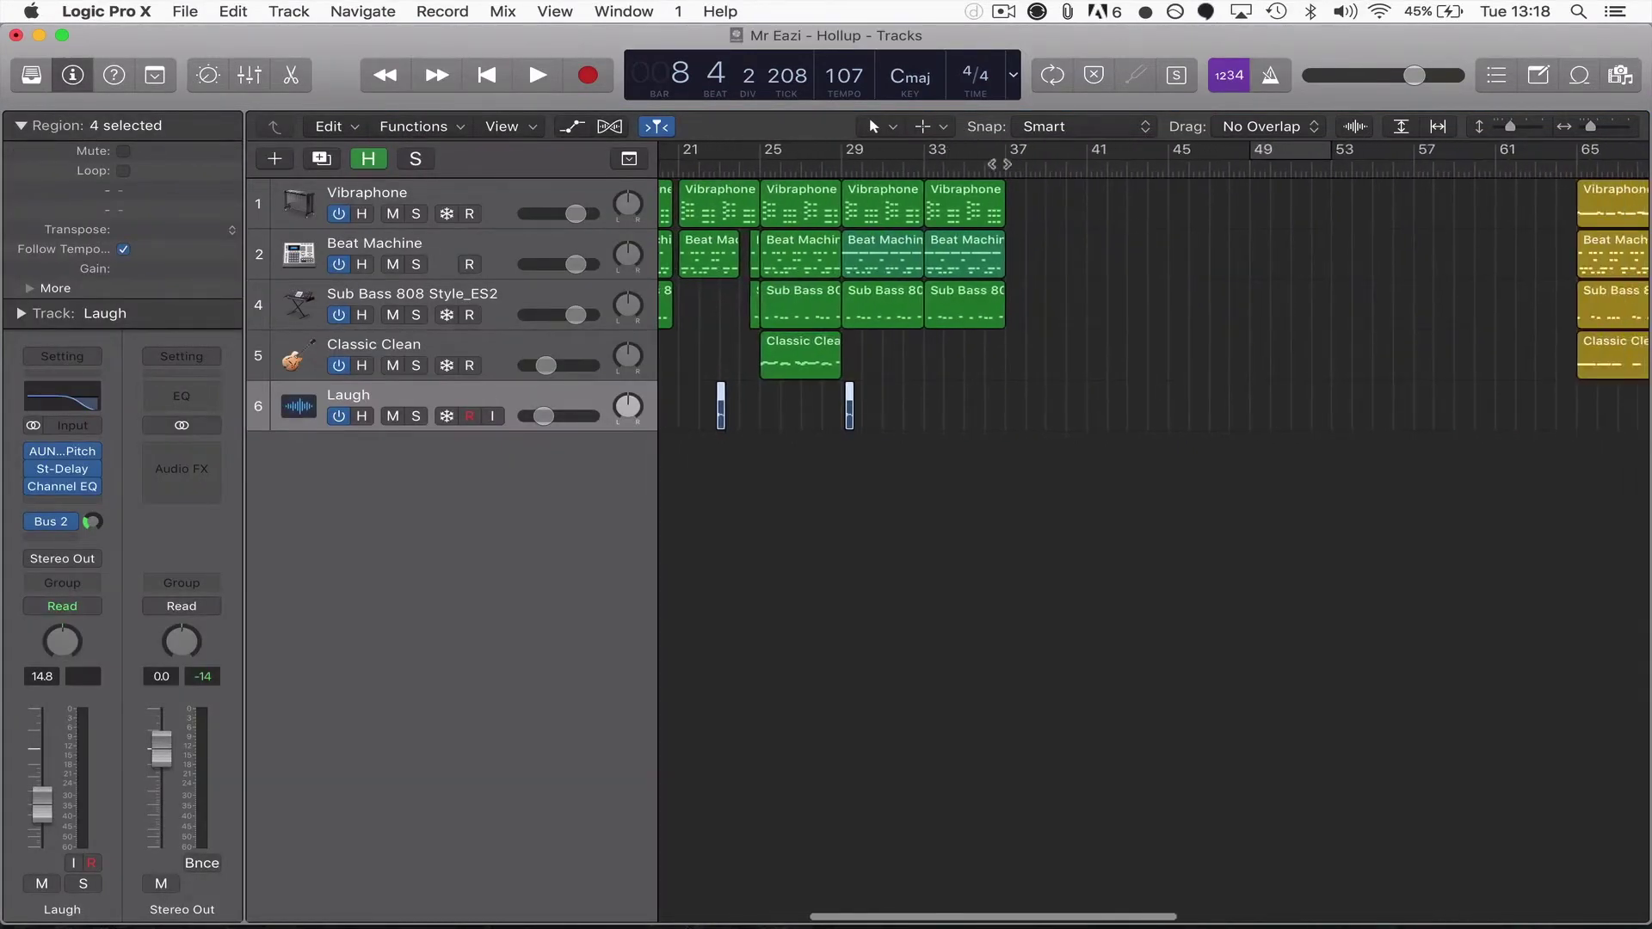
left_click(1272, 152)
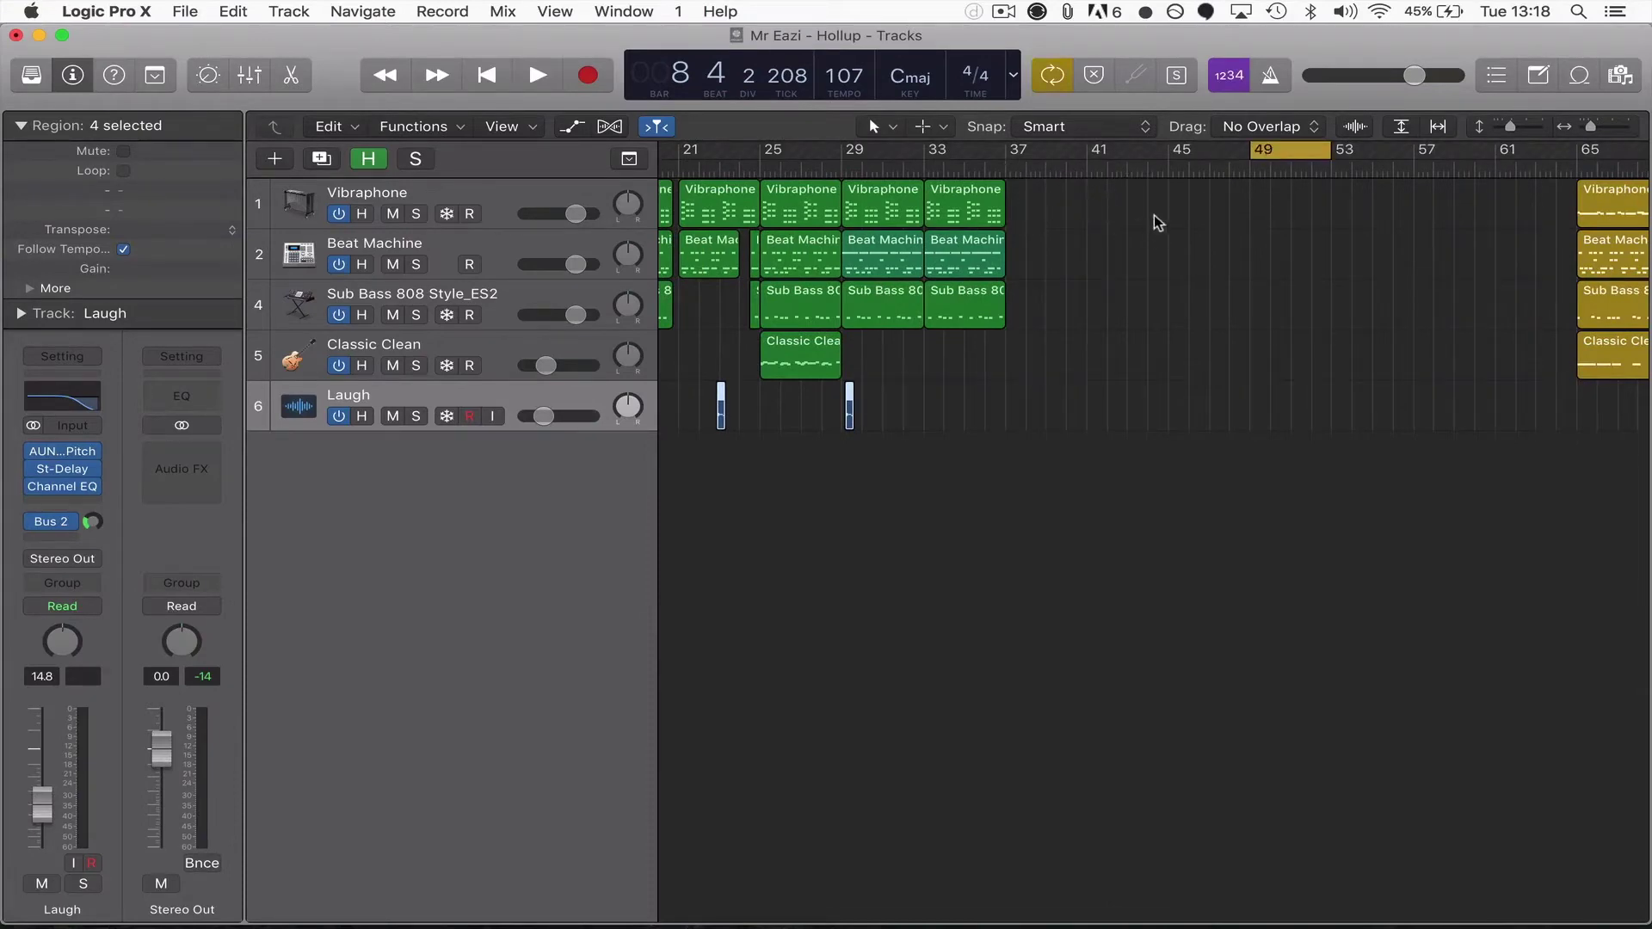
left_click(960, 248)
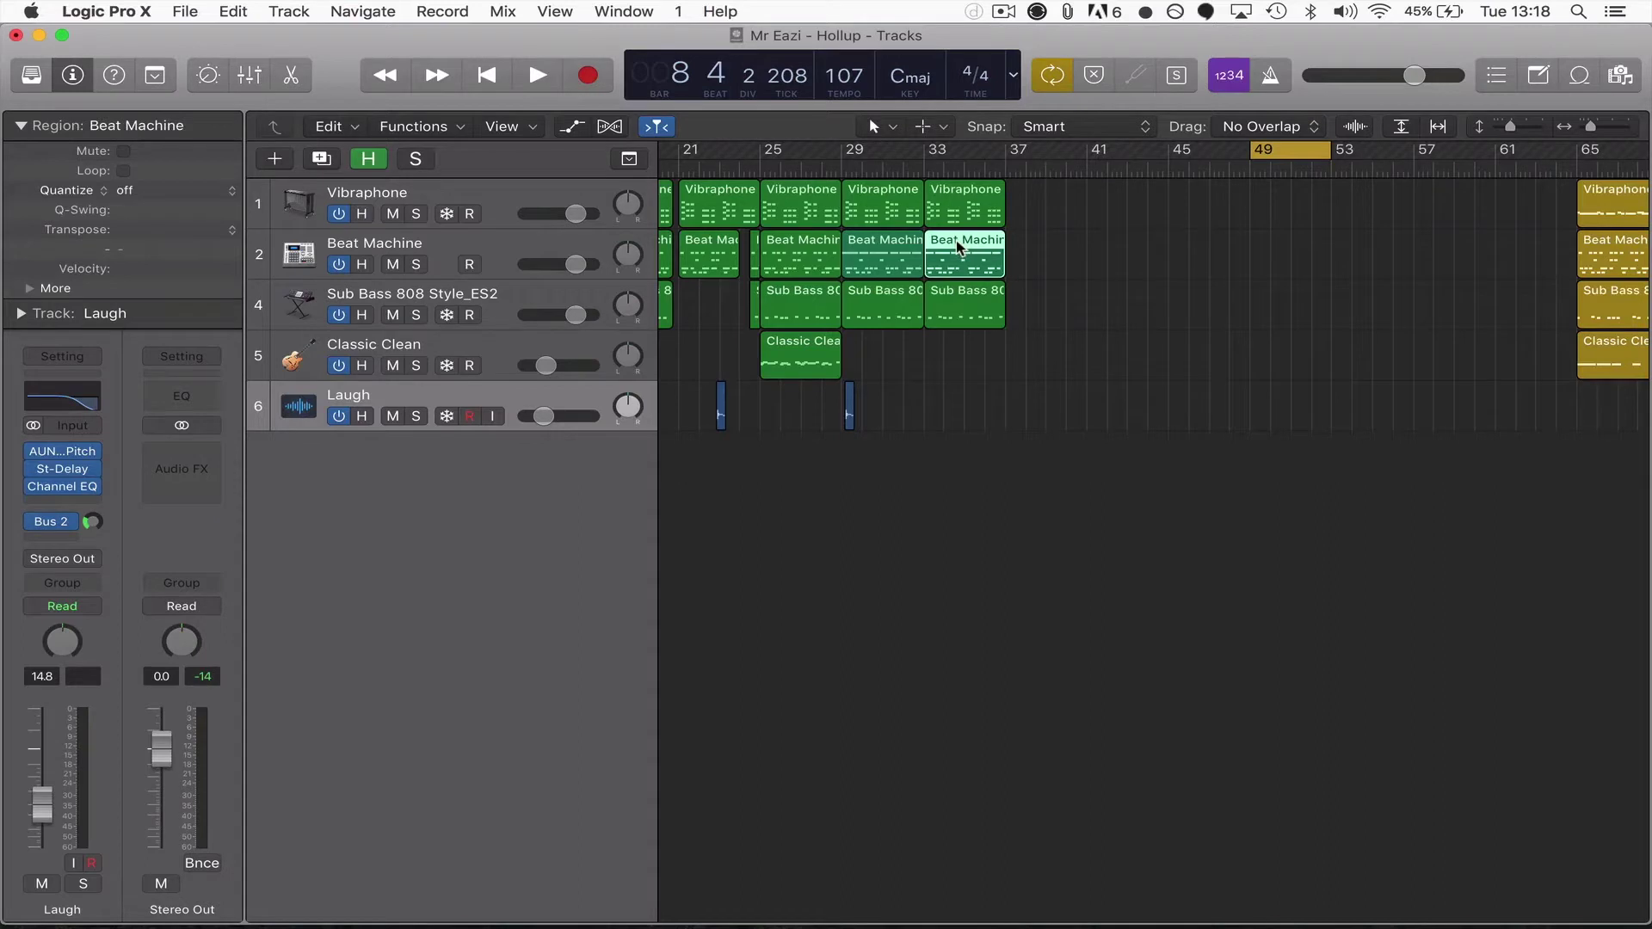
left_click_drag(960, 248, 1291, 260)
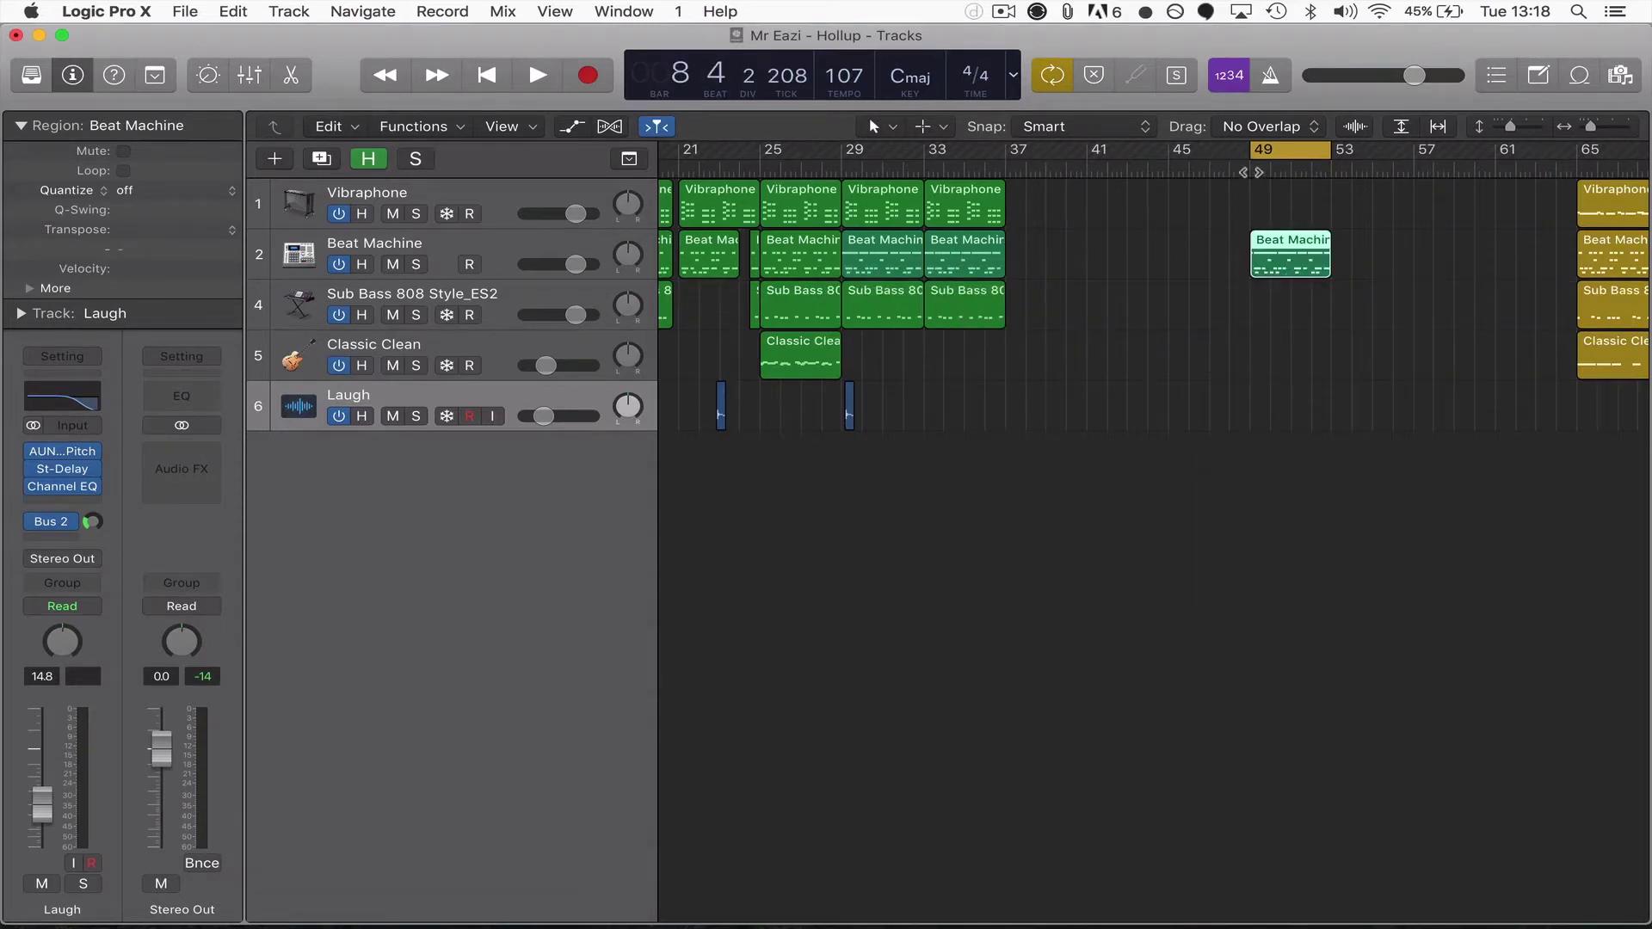
Step: Record a new Vibraphone MIDI part over the cycle range starting at bar 49
left_click(581, 197)
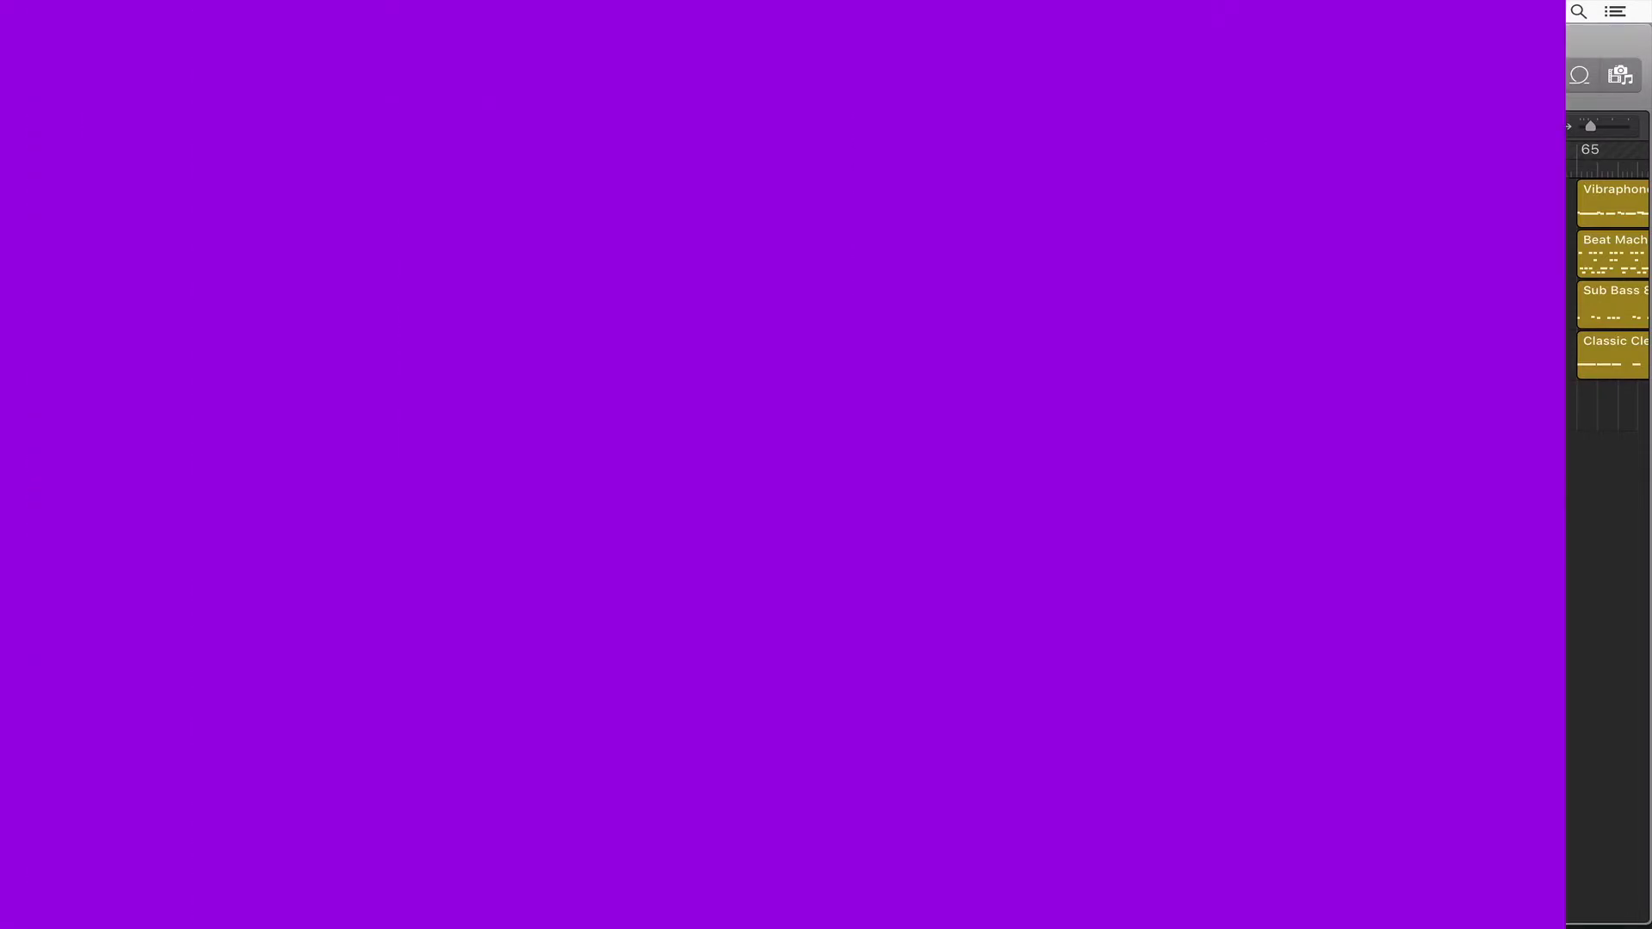
left_click(589, 75)
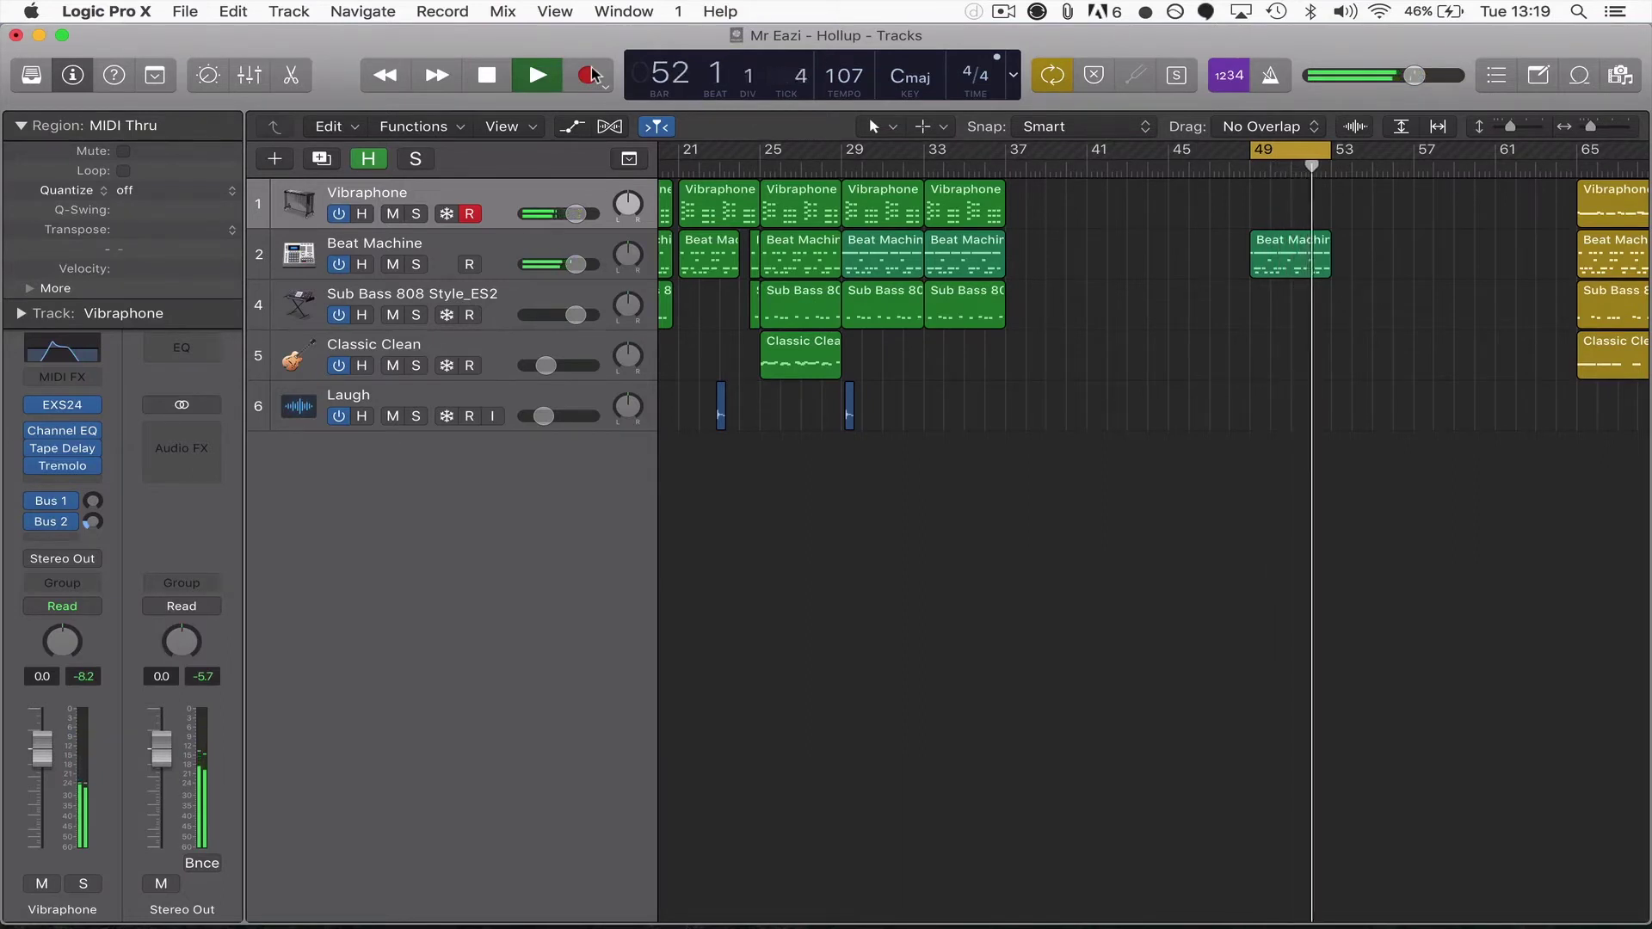
left_click(591, 74)
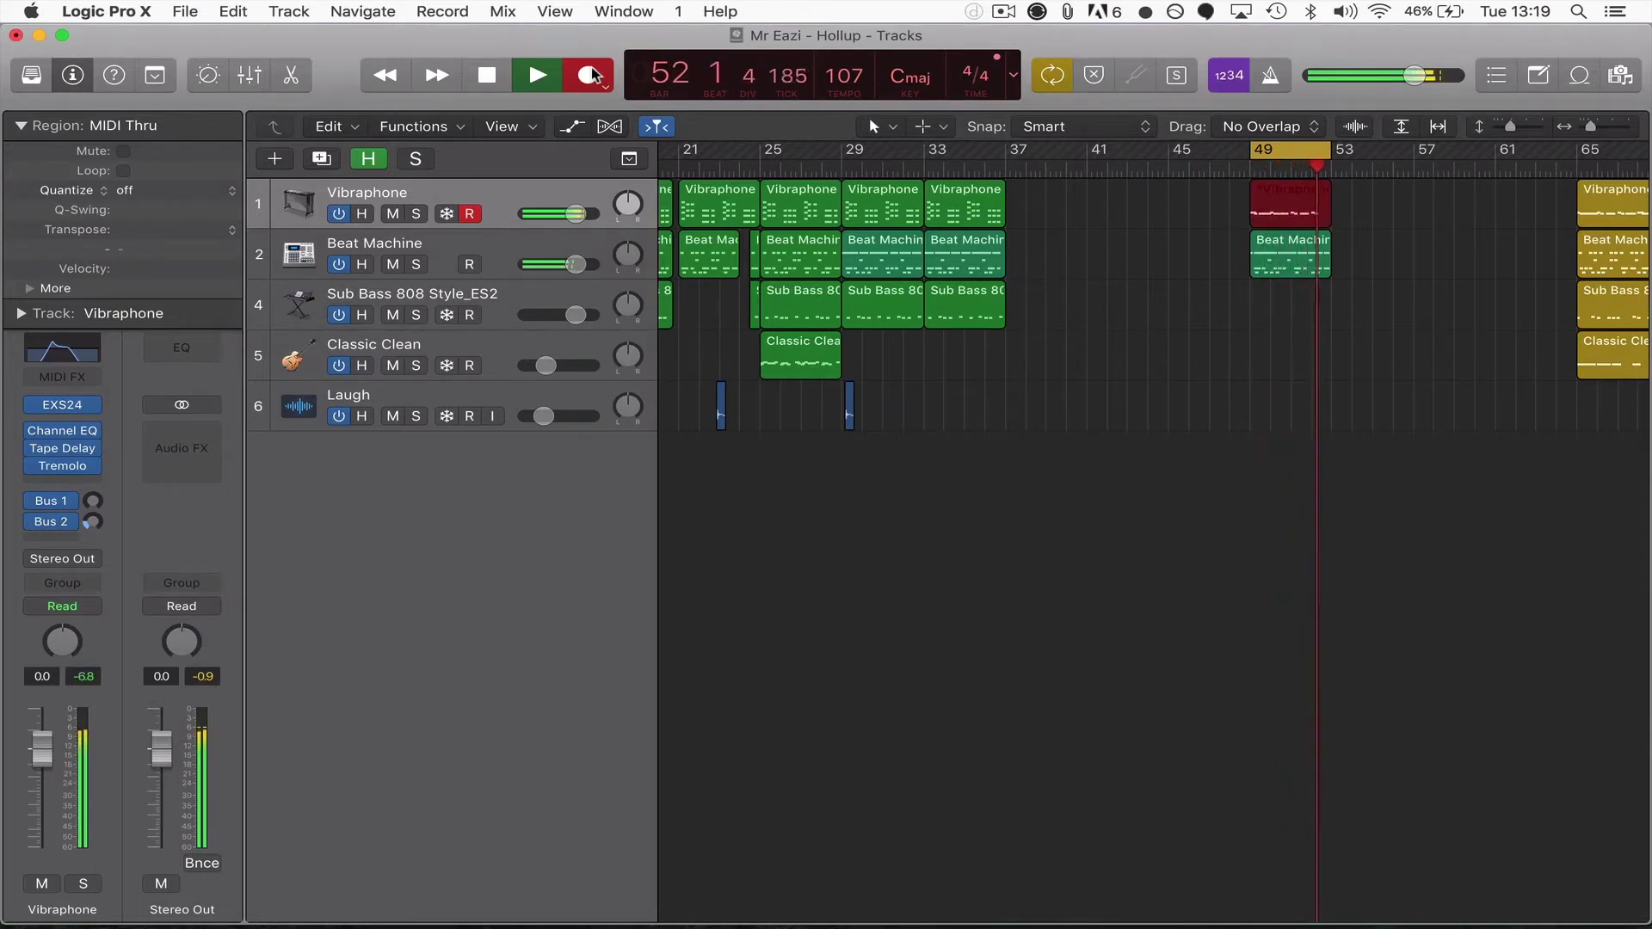
left_click(593, 75)
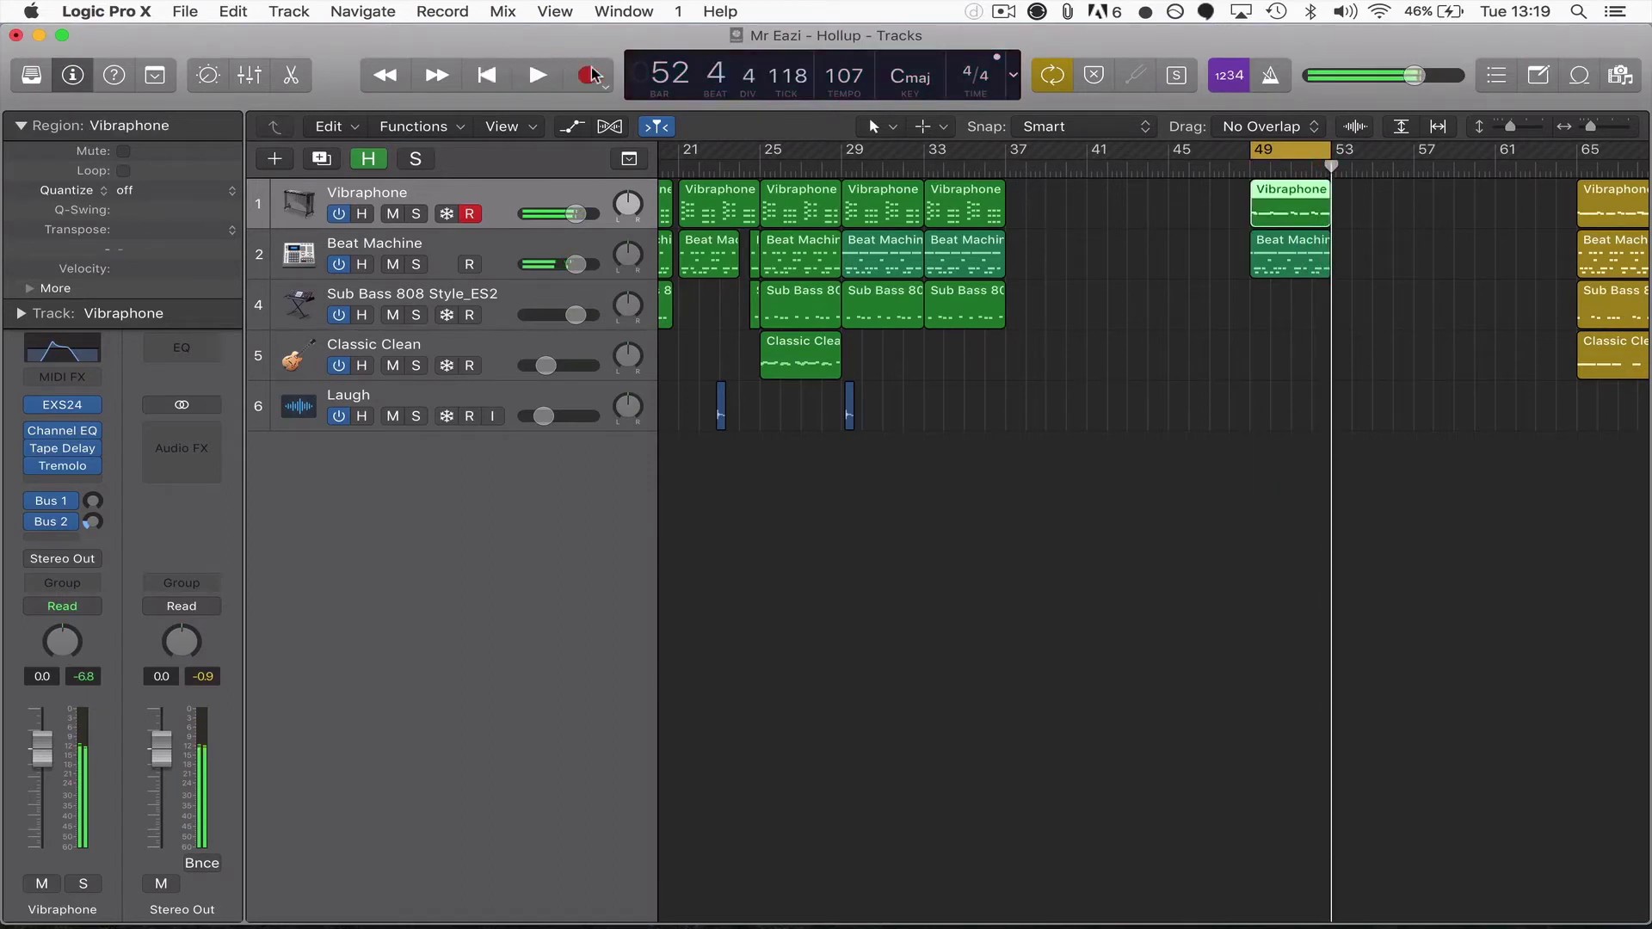
Step: Open the Vibraphone region at bar 49 in the Piano Roll and examine its notes while playing it back
double_click(1266, 188)
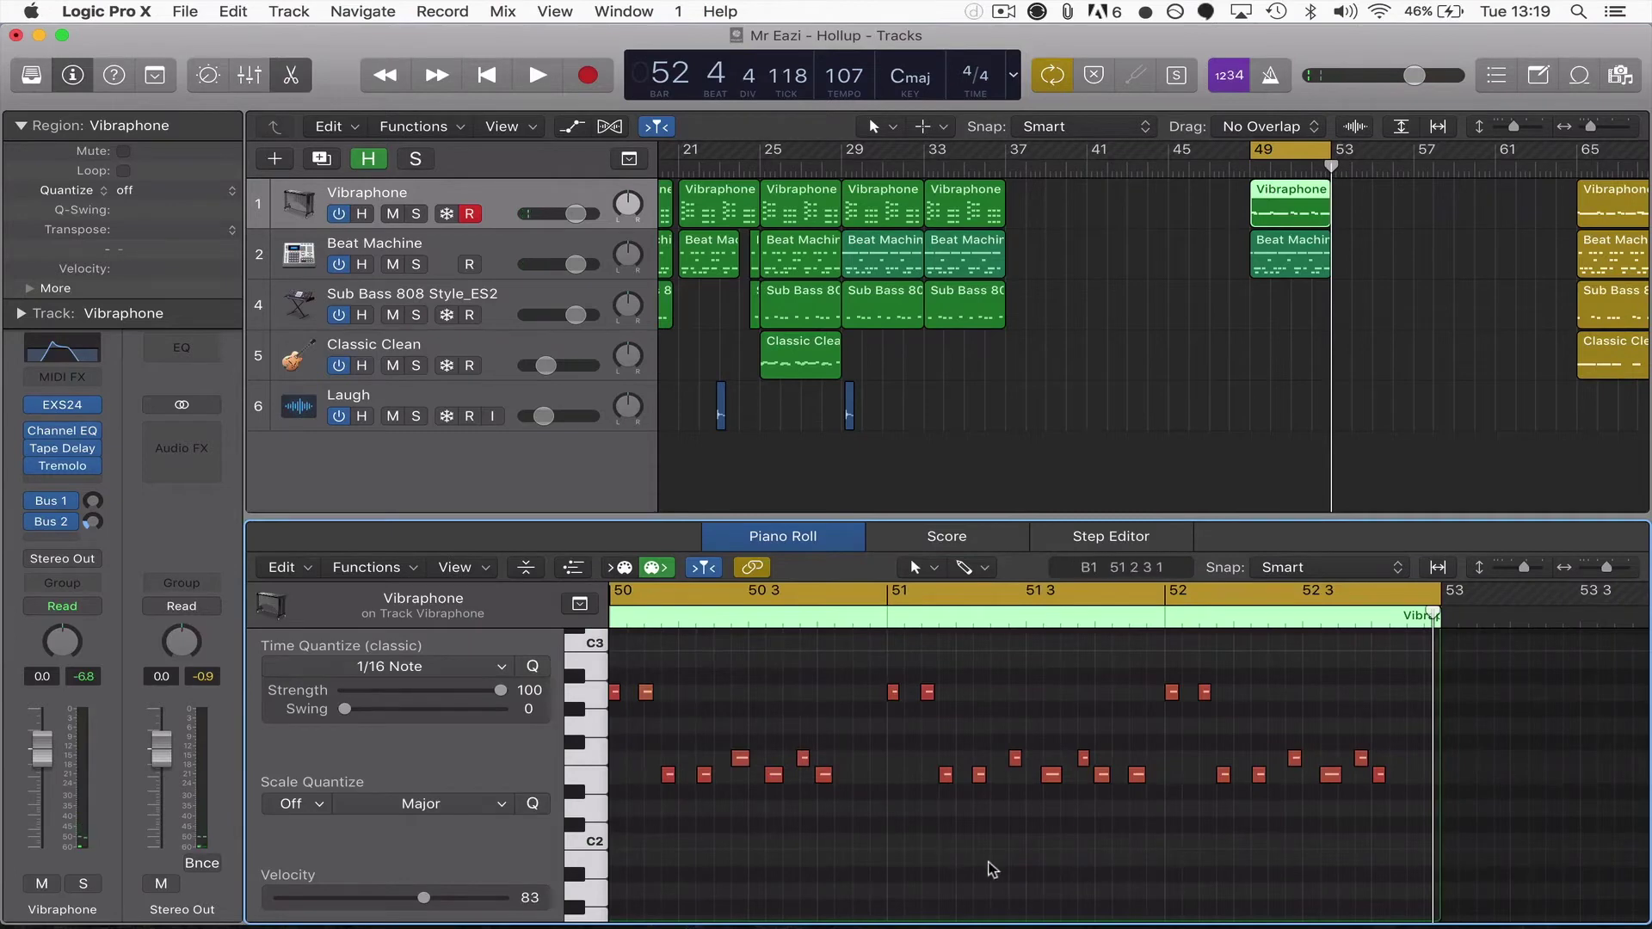
scroll(993, 869, "left", 10)
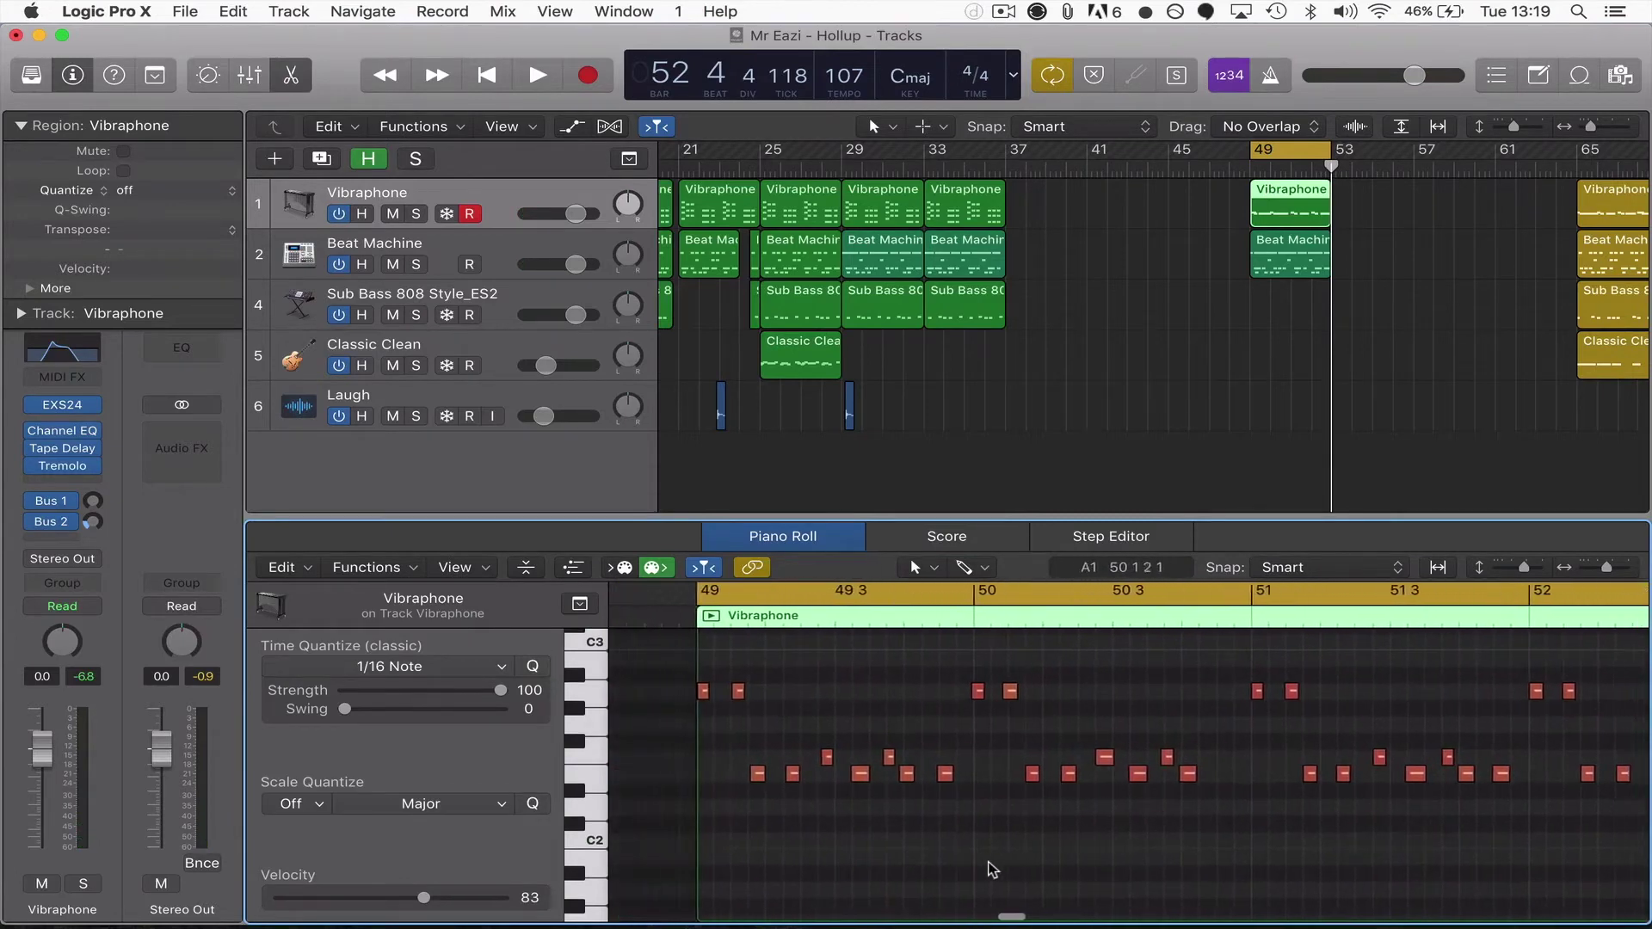
scroll(992, 869, "left", 3)
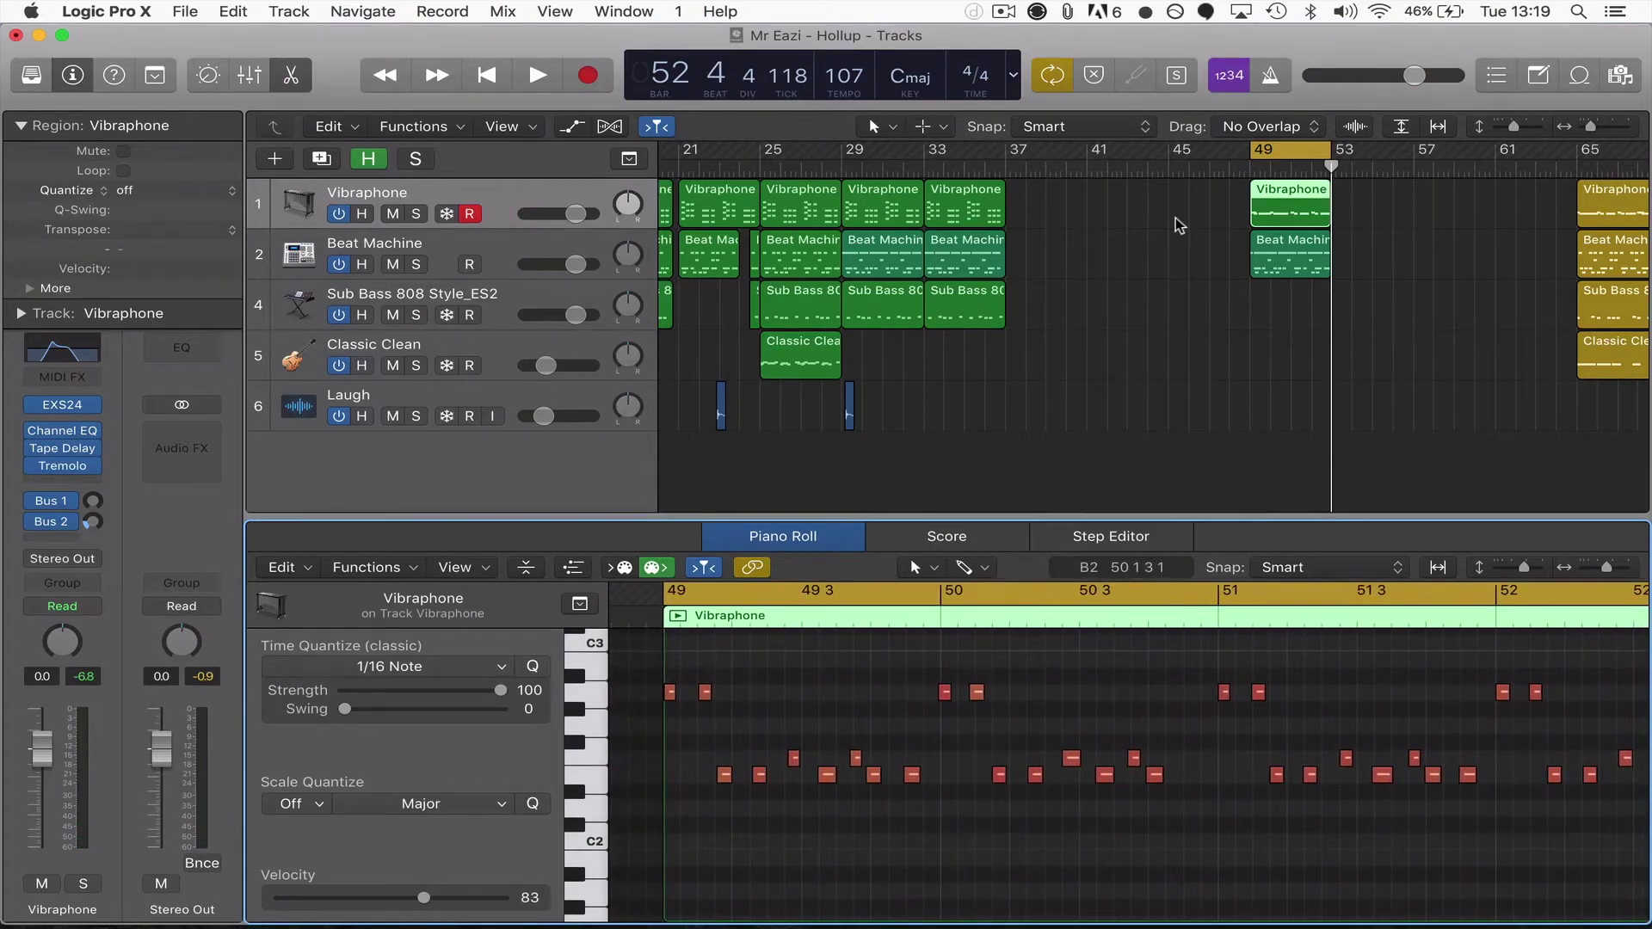
key("space")
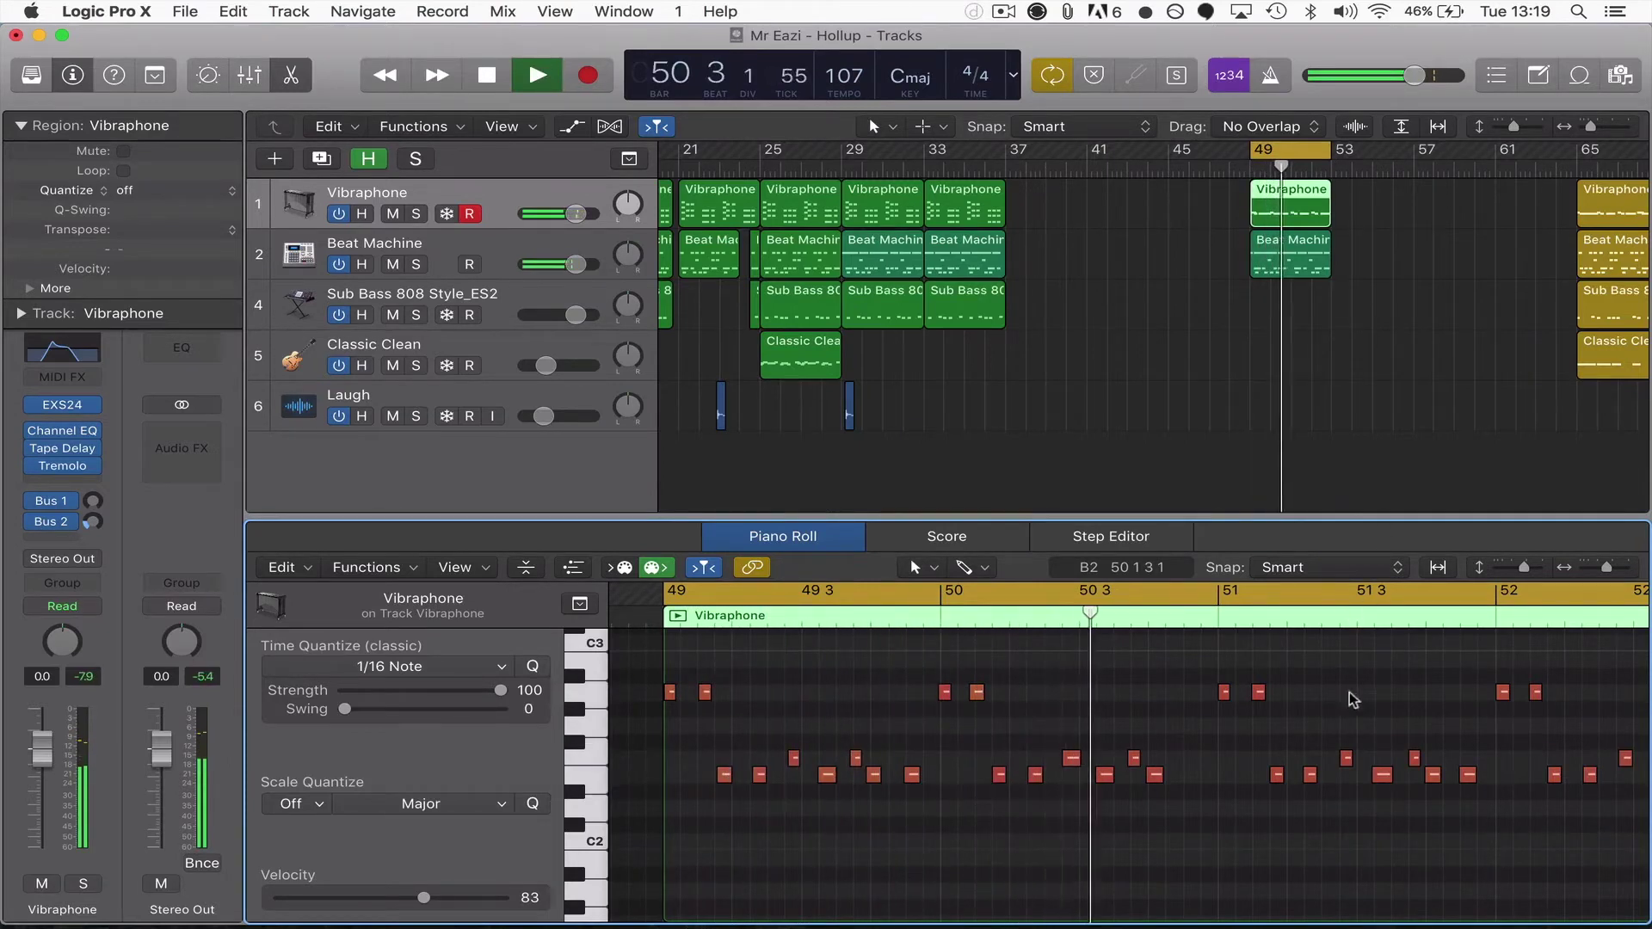
scroll(1355, 714, "right", 2)
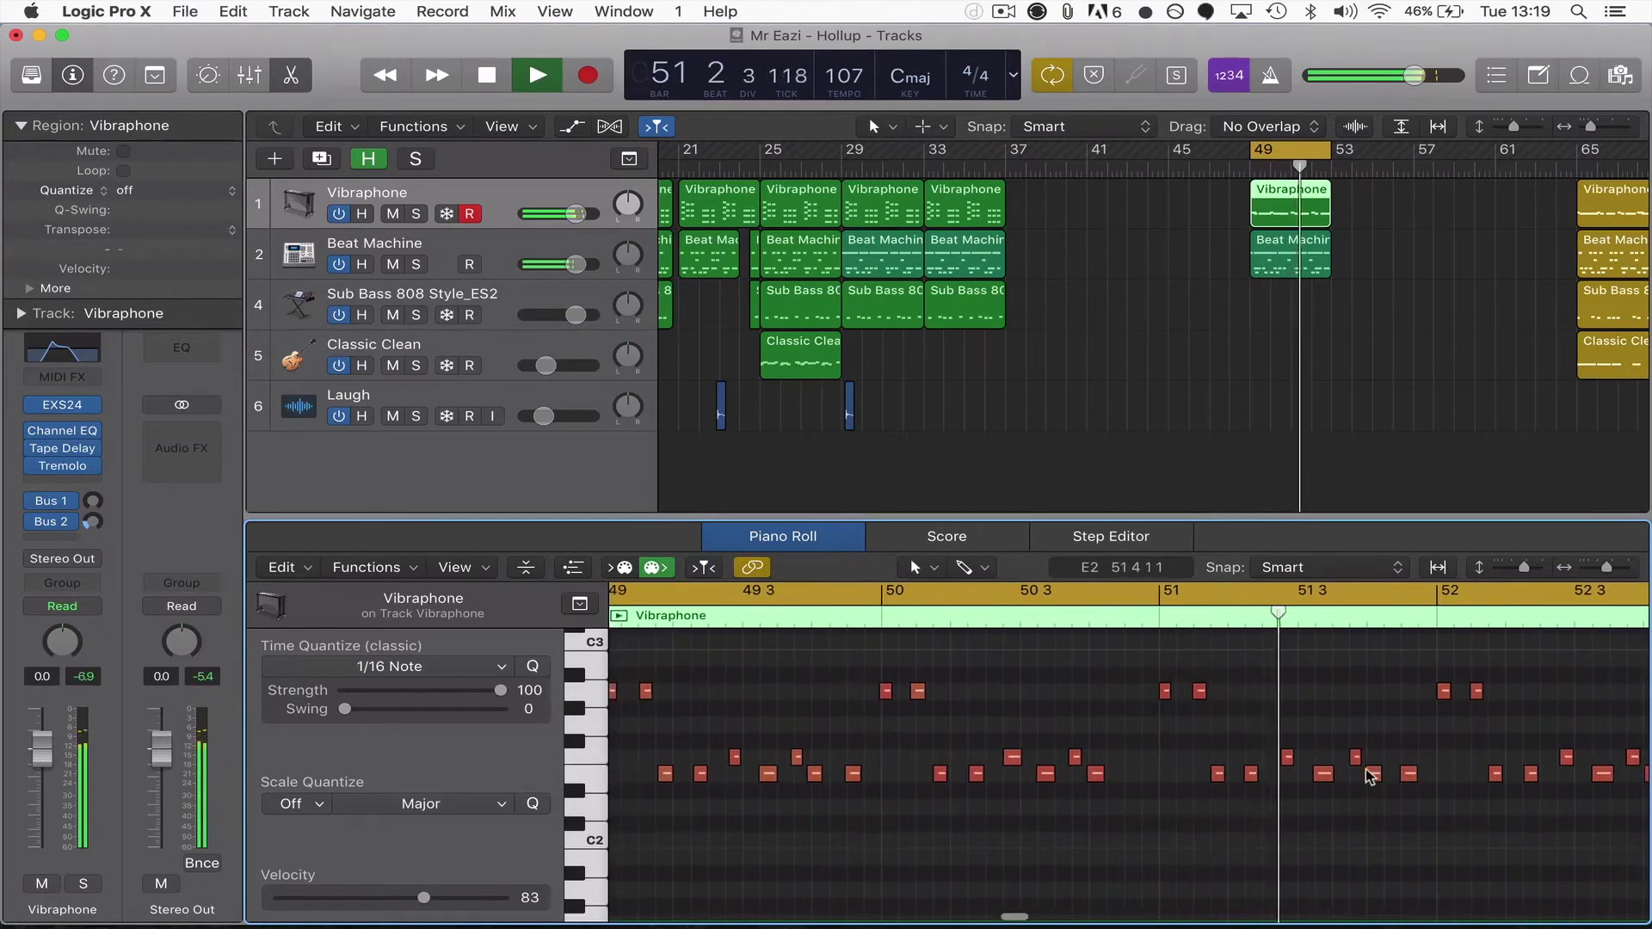
scroll(1370, 777, "down", 5)
scroll(1371, 778, "up", 4)
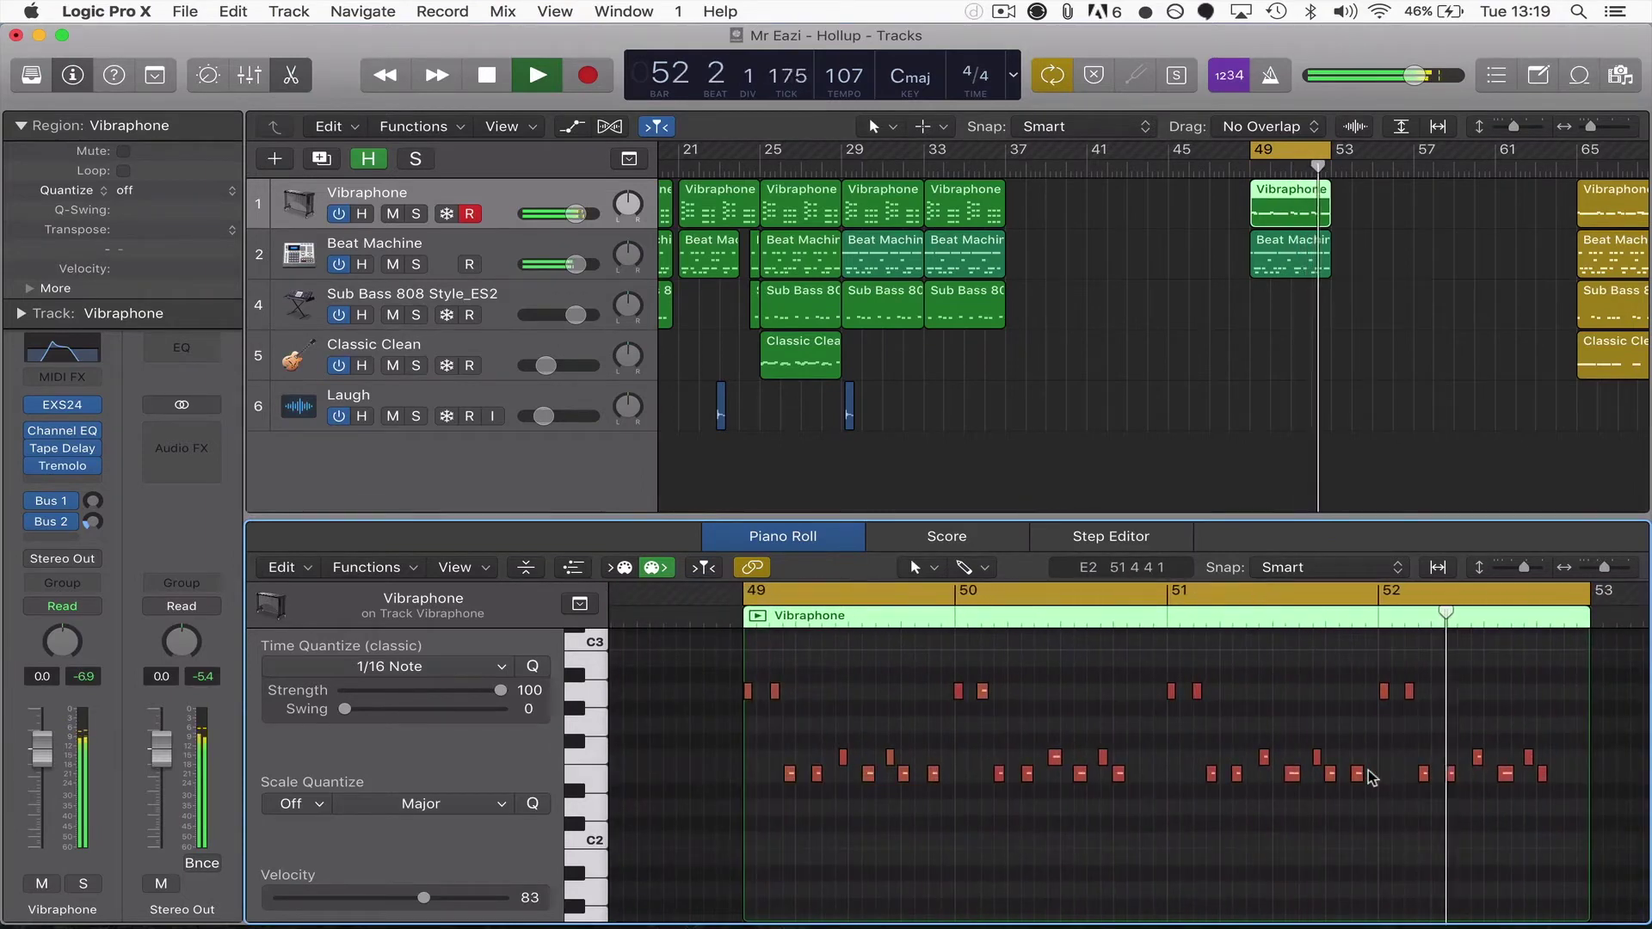
key("space")
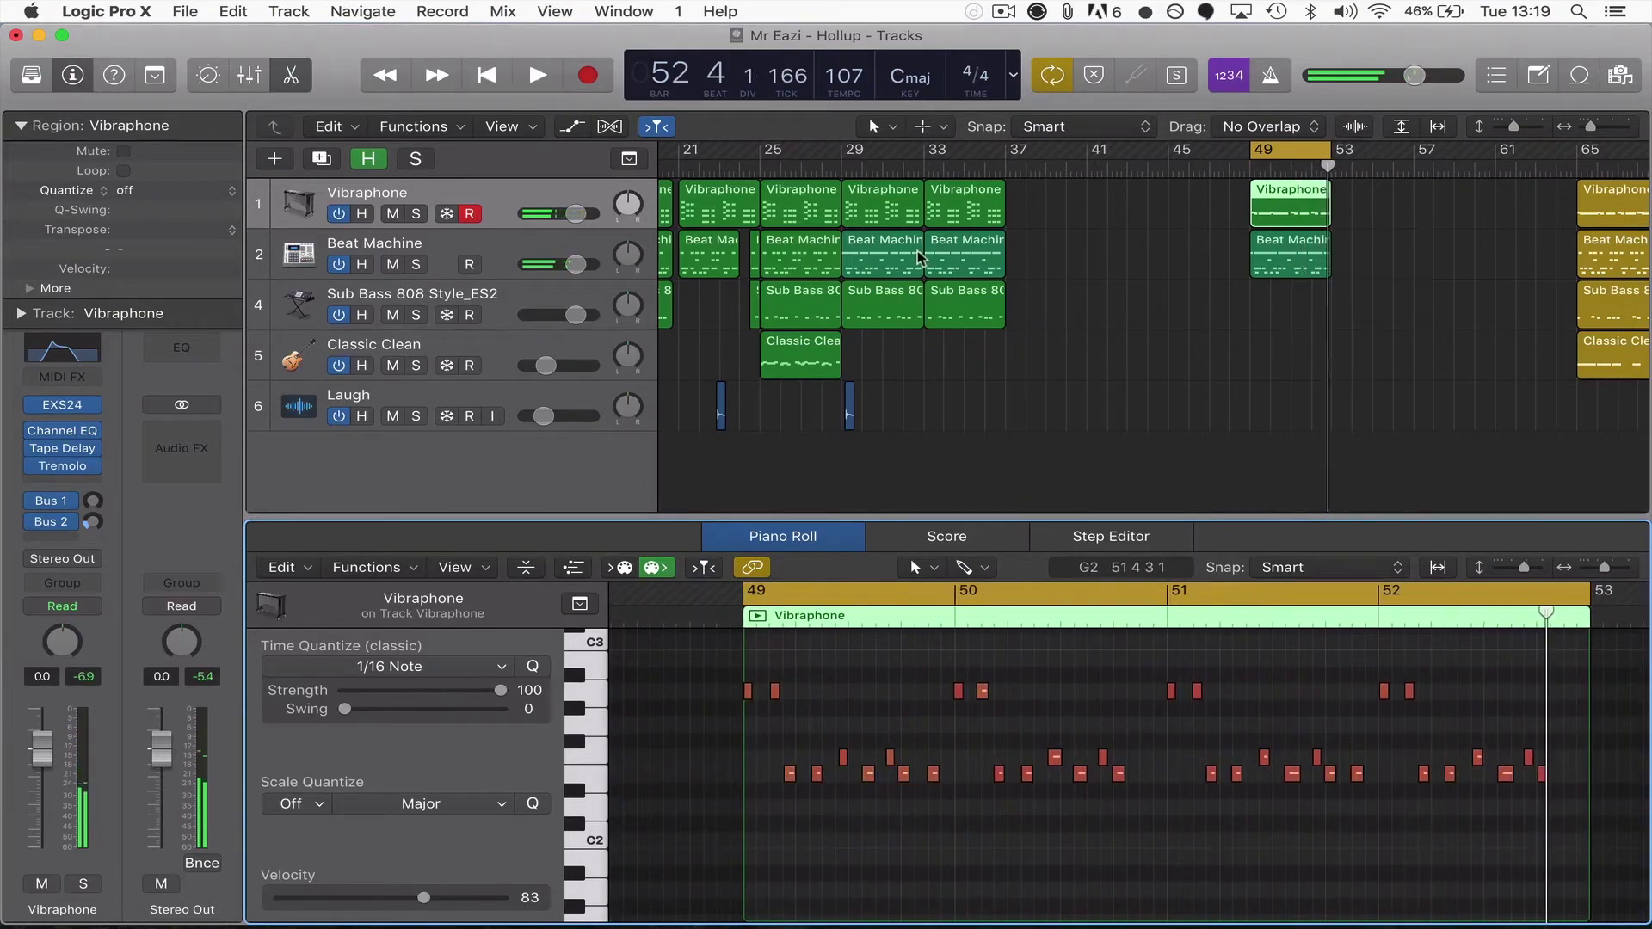
Step: Select the Sub Bass 808 Style_ES2 track and play the cycle range to rehearse the bass line
left_click(1252, 315)
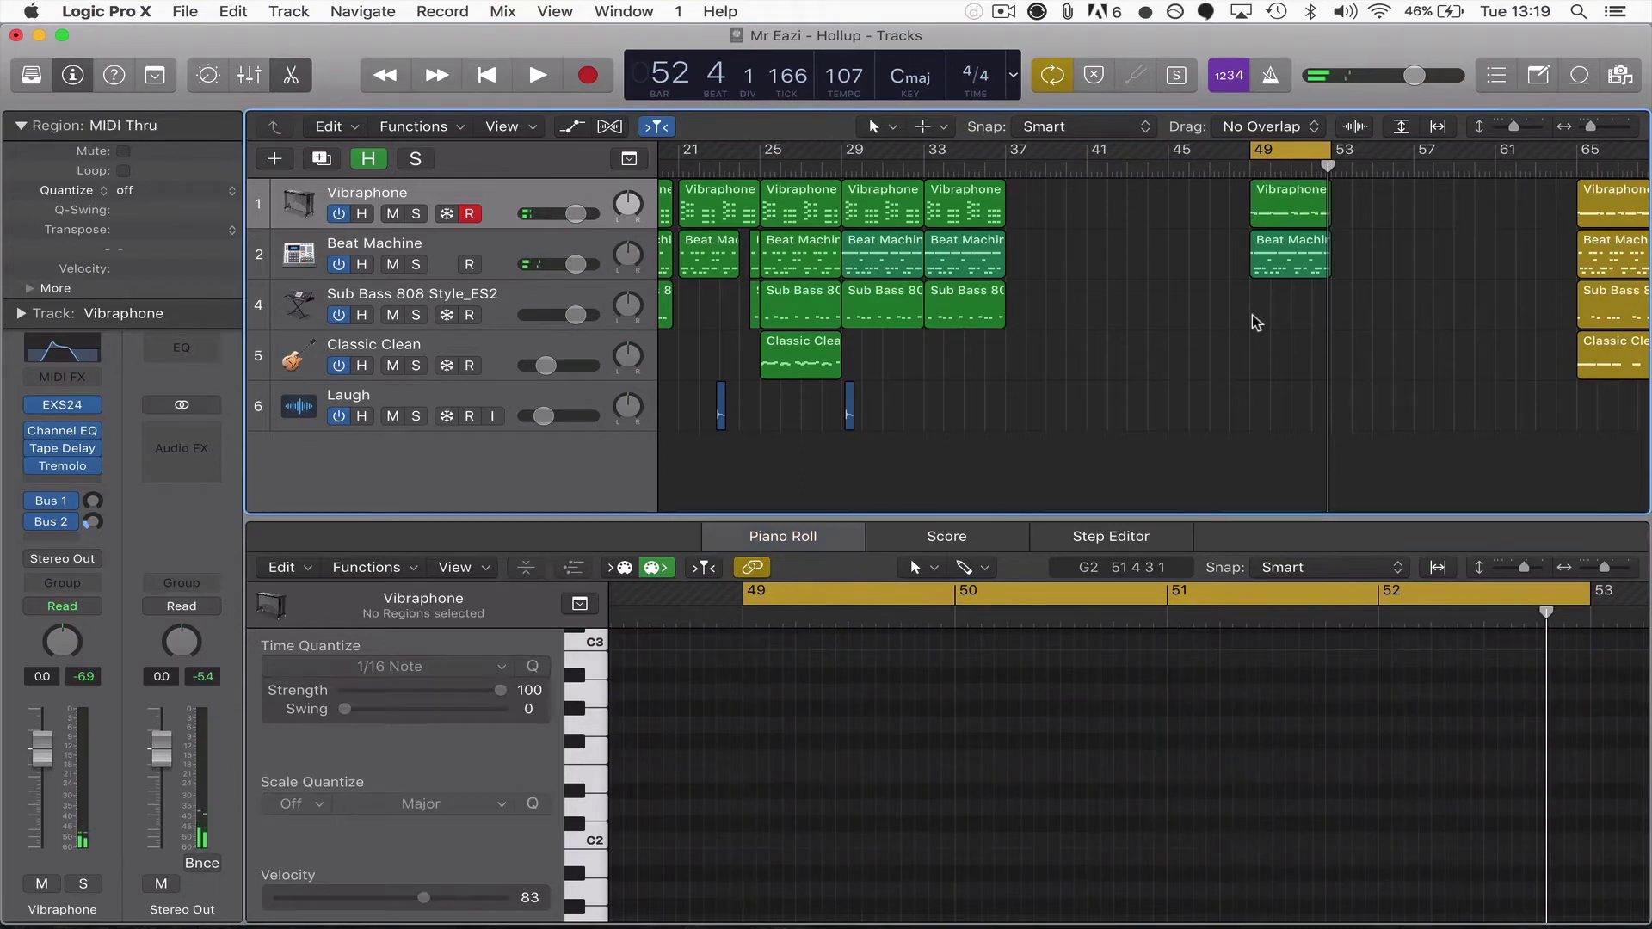
left_click(534, 304)
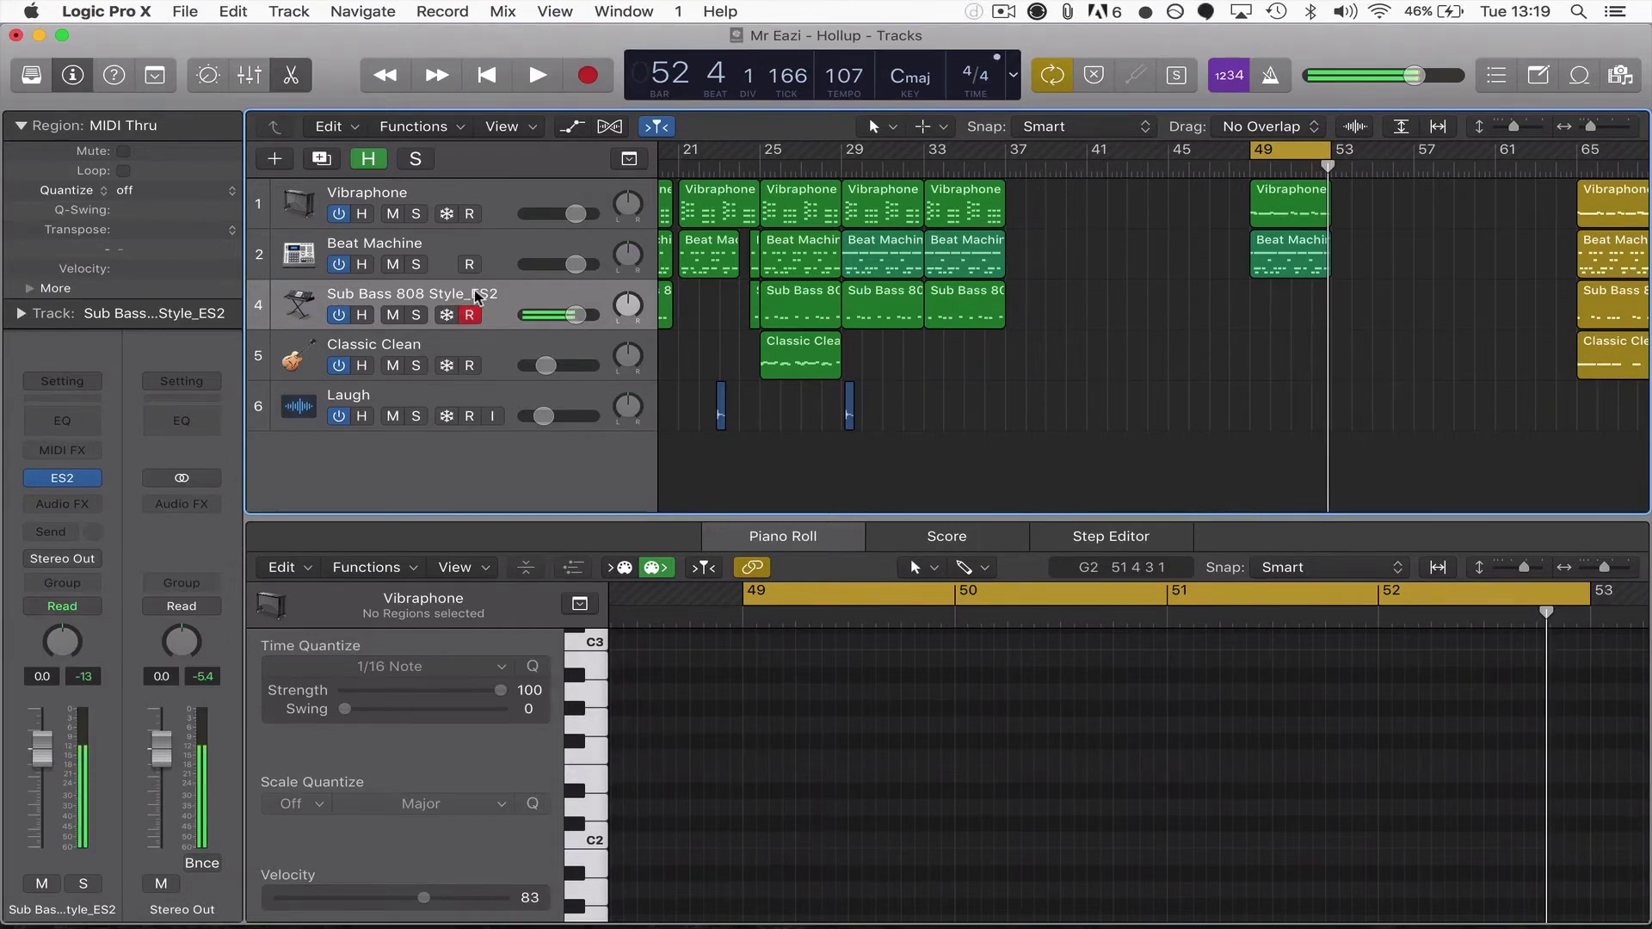
key("space")
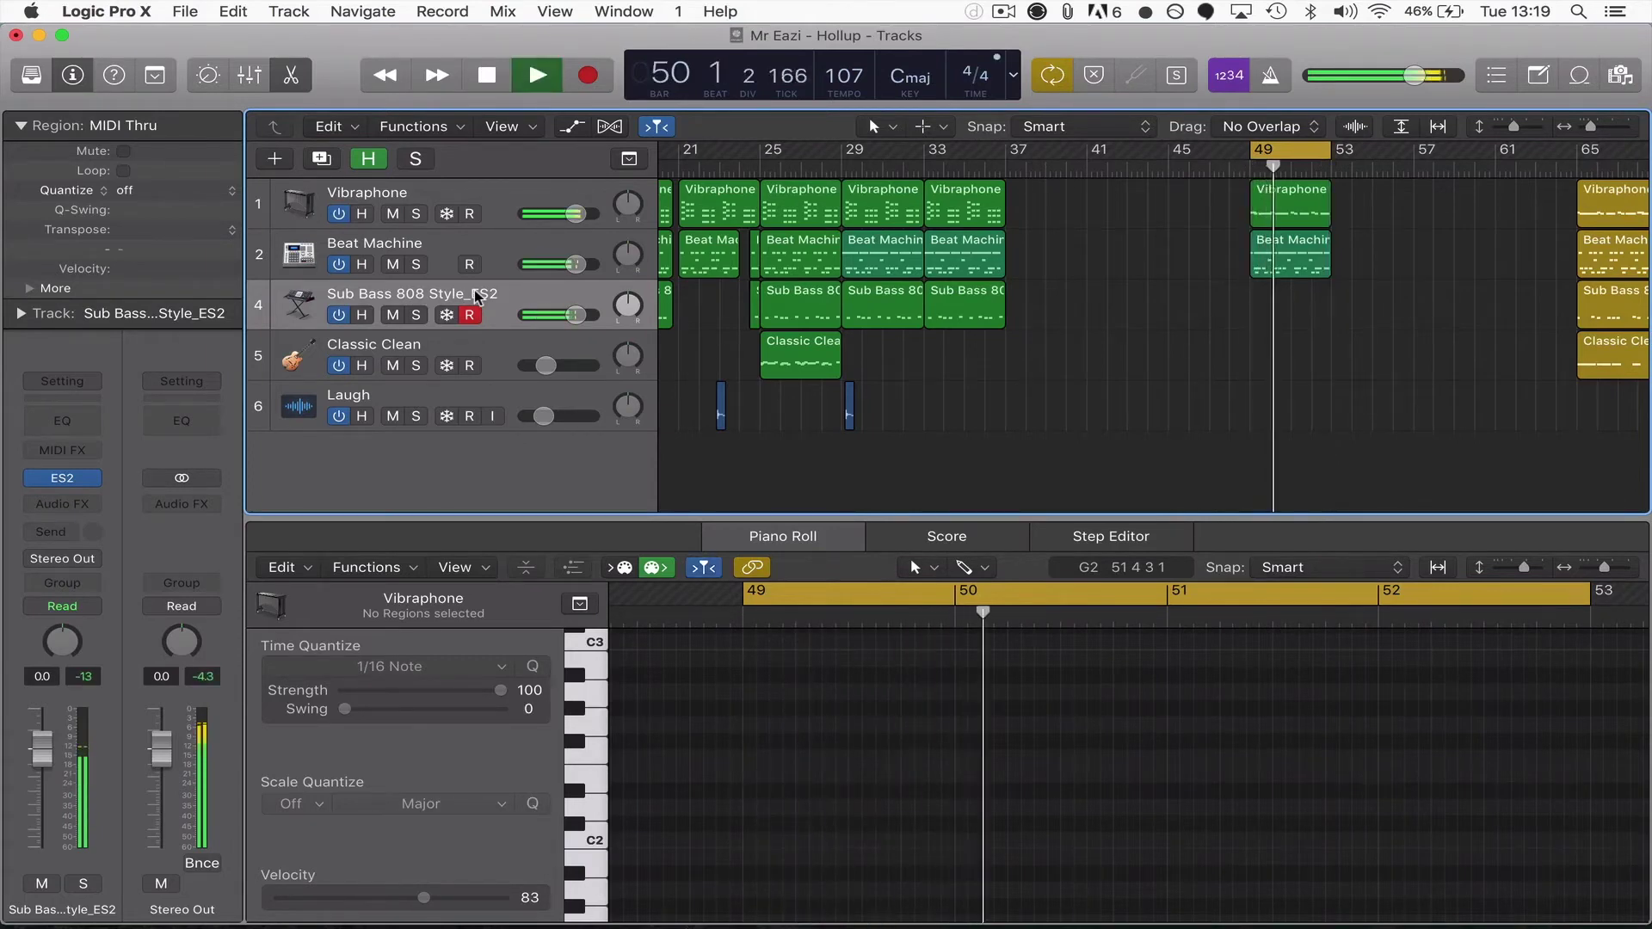
key("space")
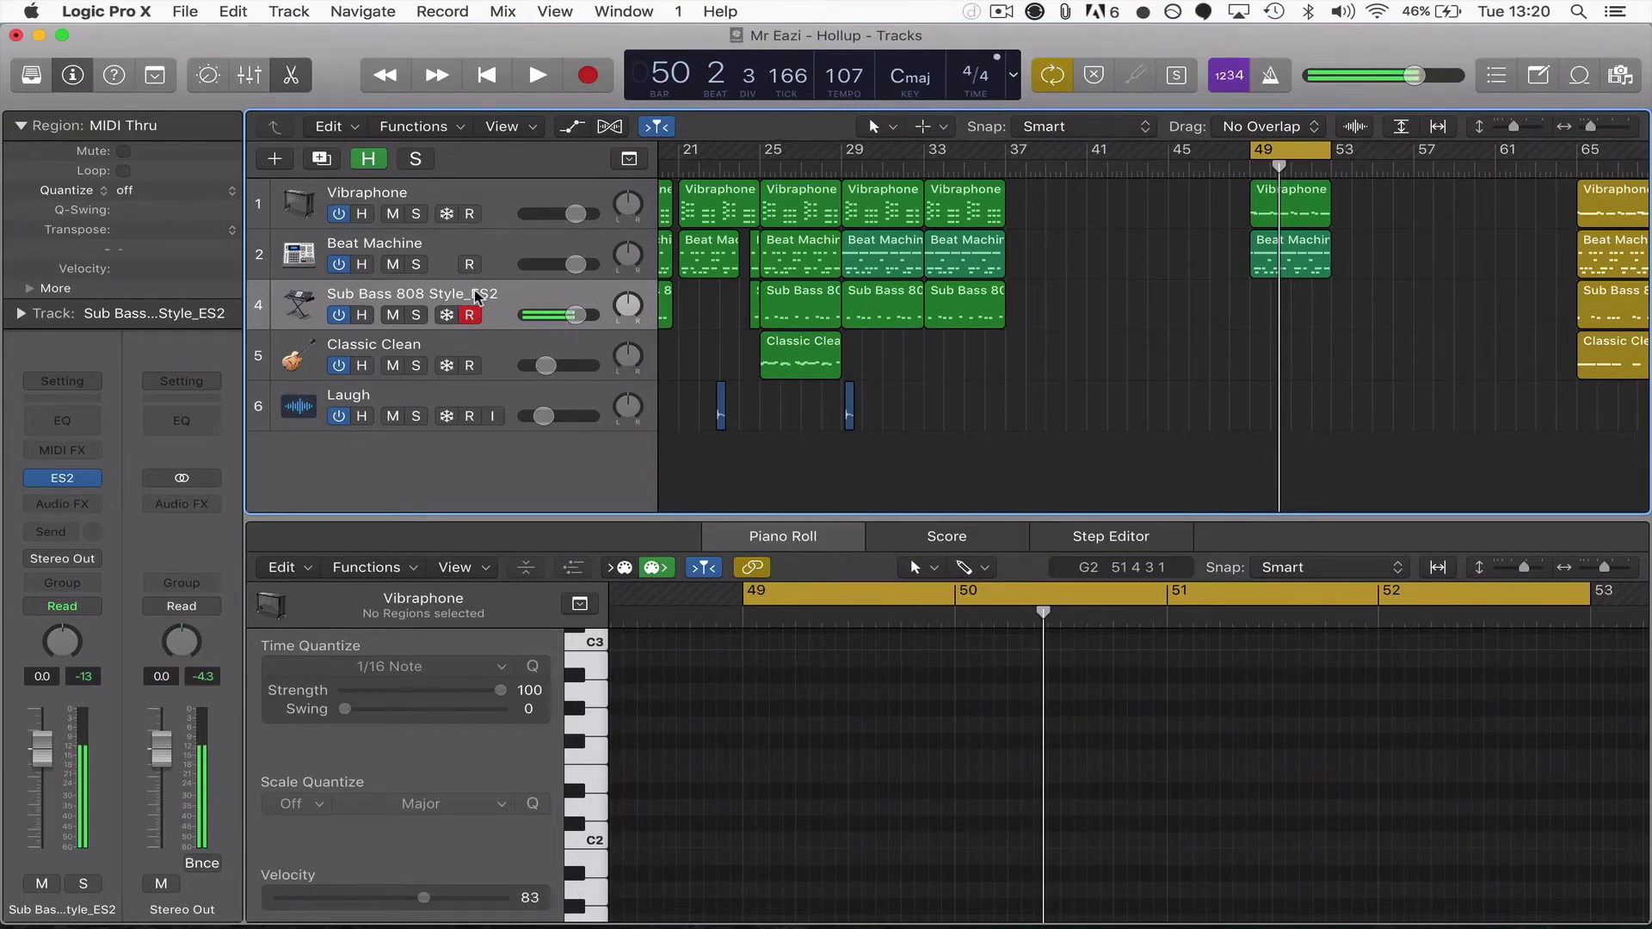
key("space")
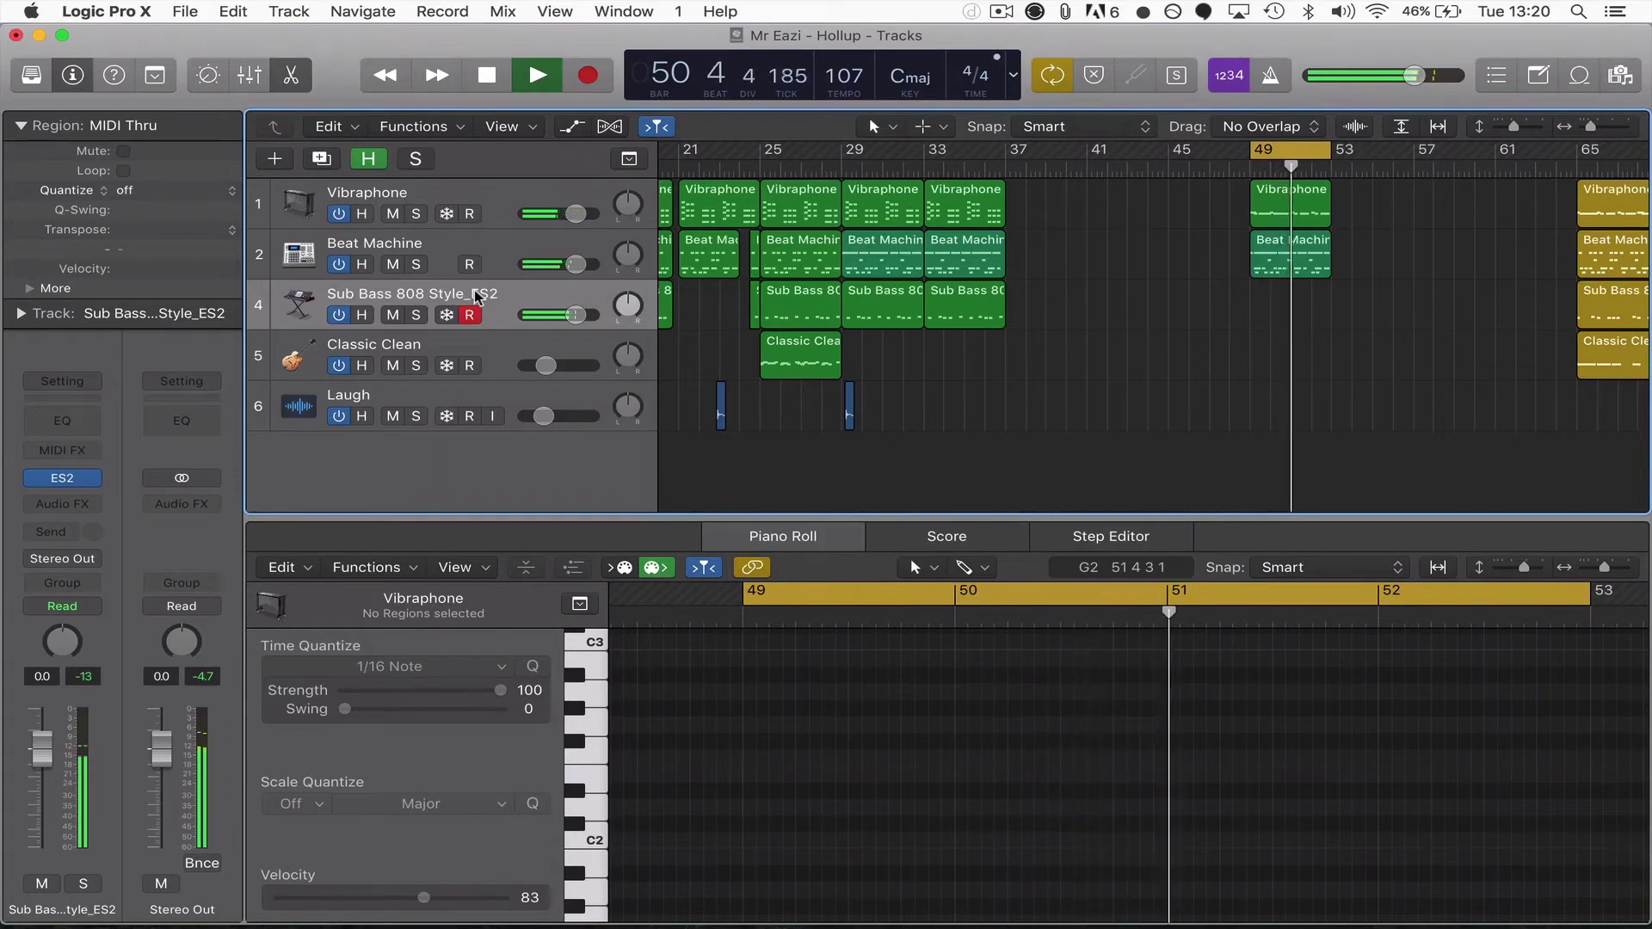
Step: Record a bass part on the Sub Bass 808 Style_ES2 track over the cycle range starting at bar 49
key("space")
key("r")
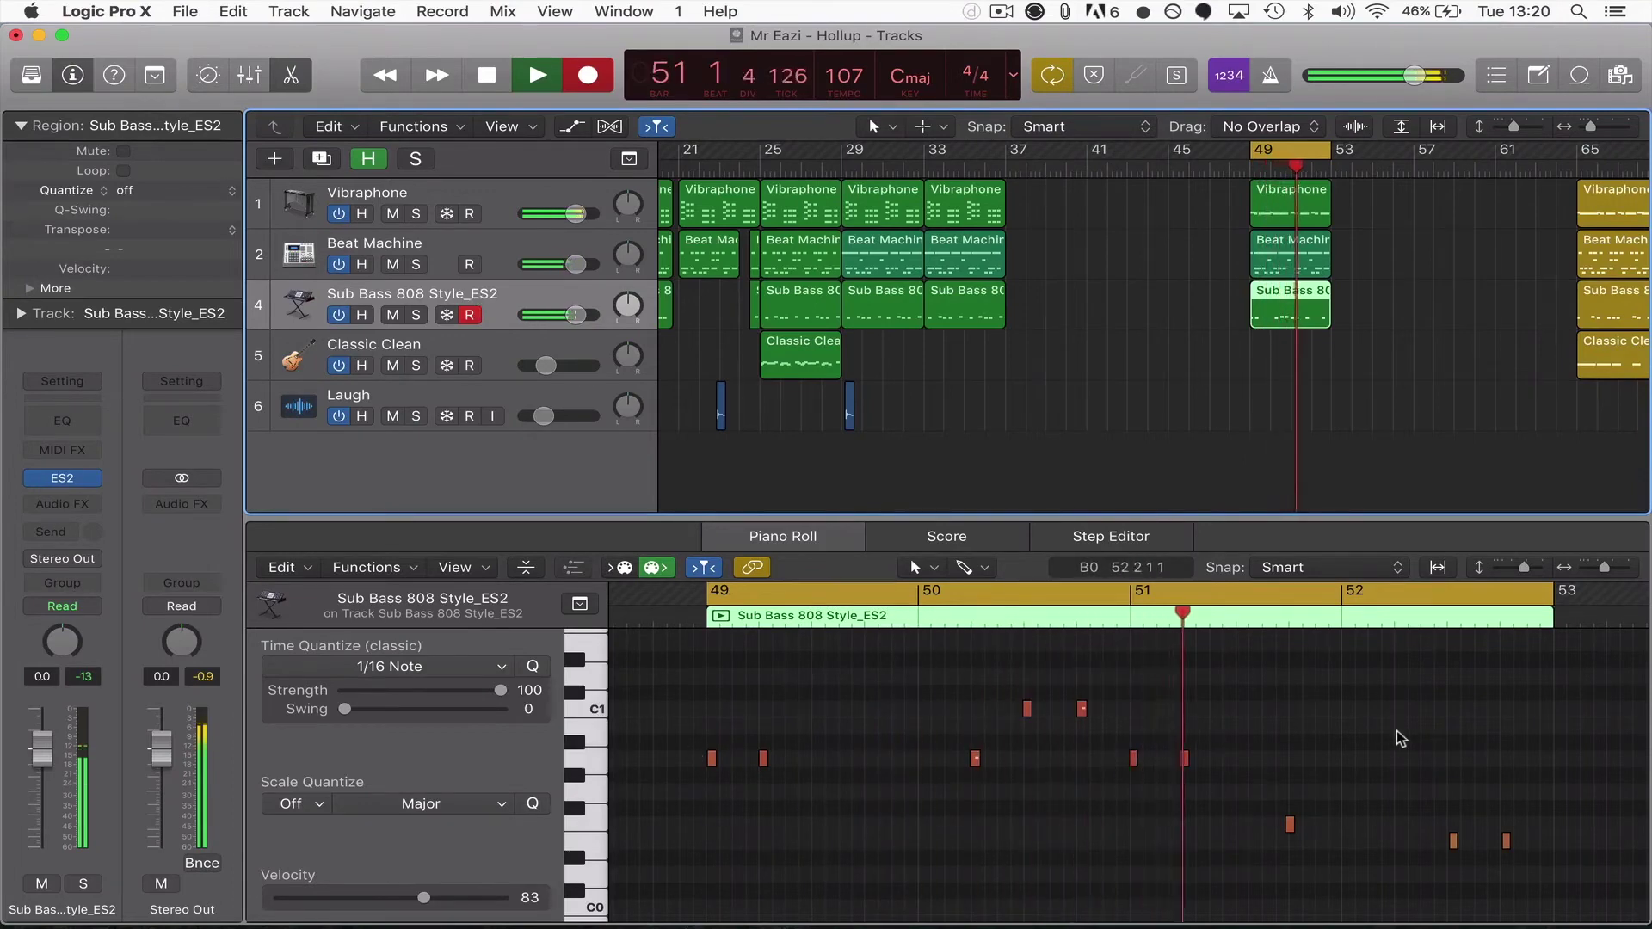
key("space")
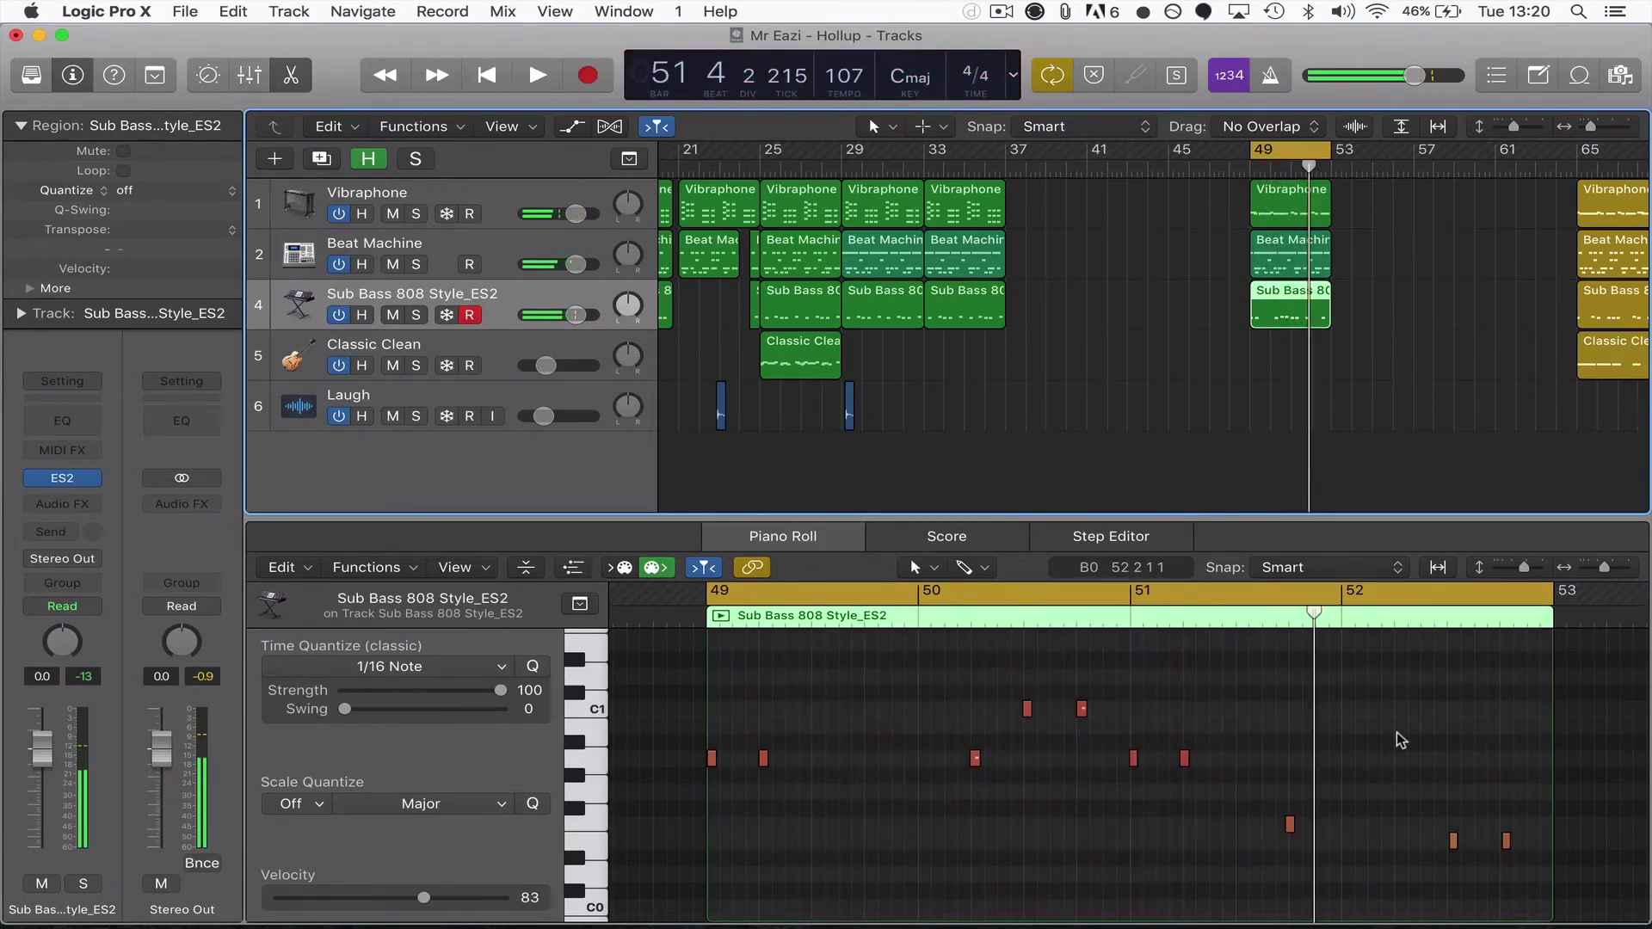
Step: Lower the sub bass note near the end of bar 51 to E0 and play back the part
left_click(1280, 823)
left_click(1289, 824)
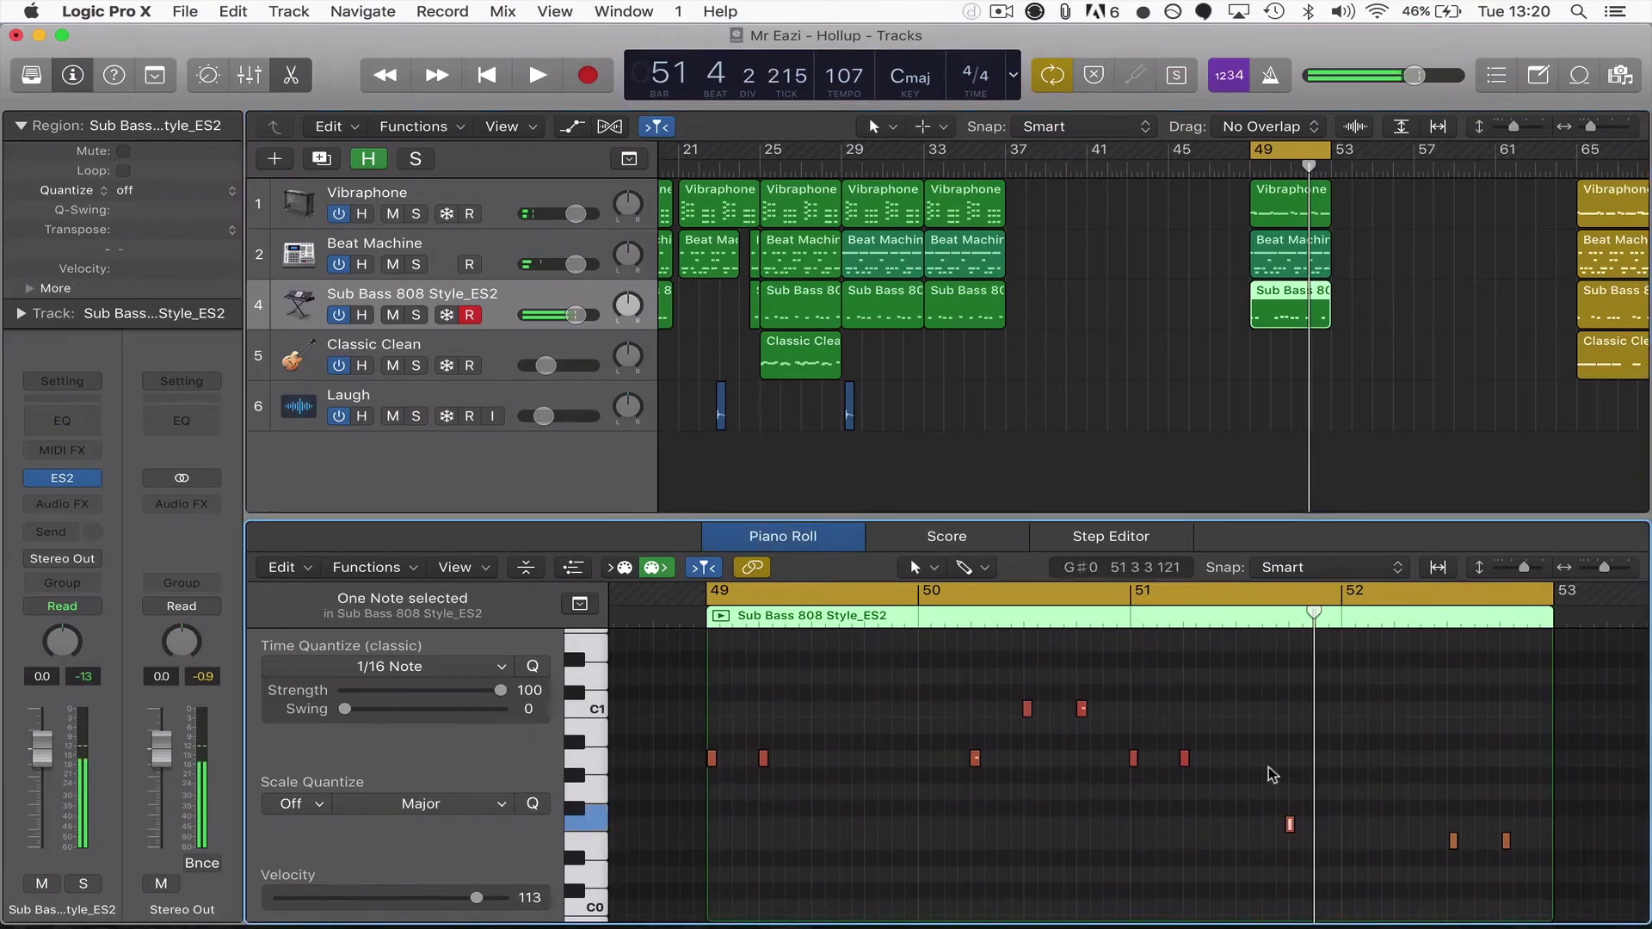
key("Down")
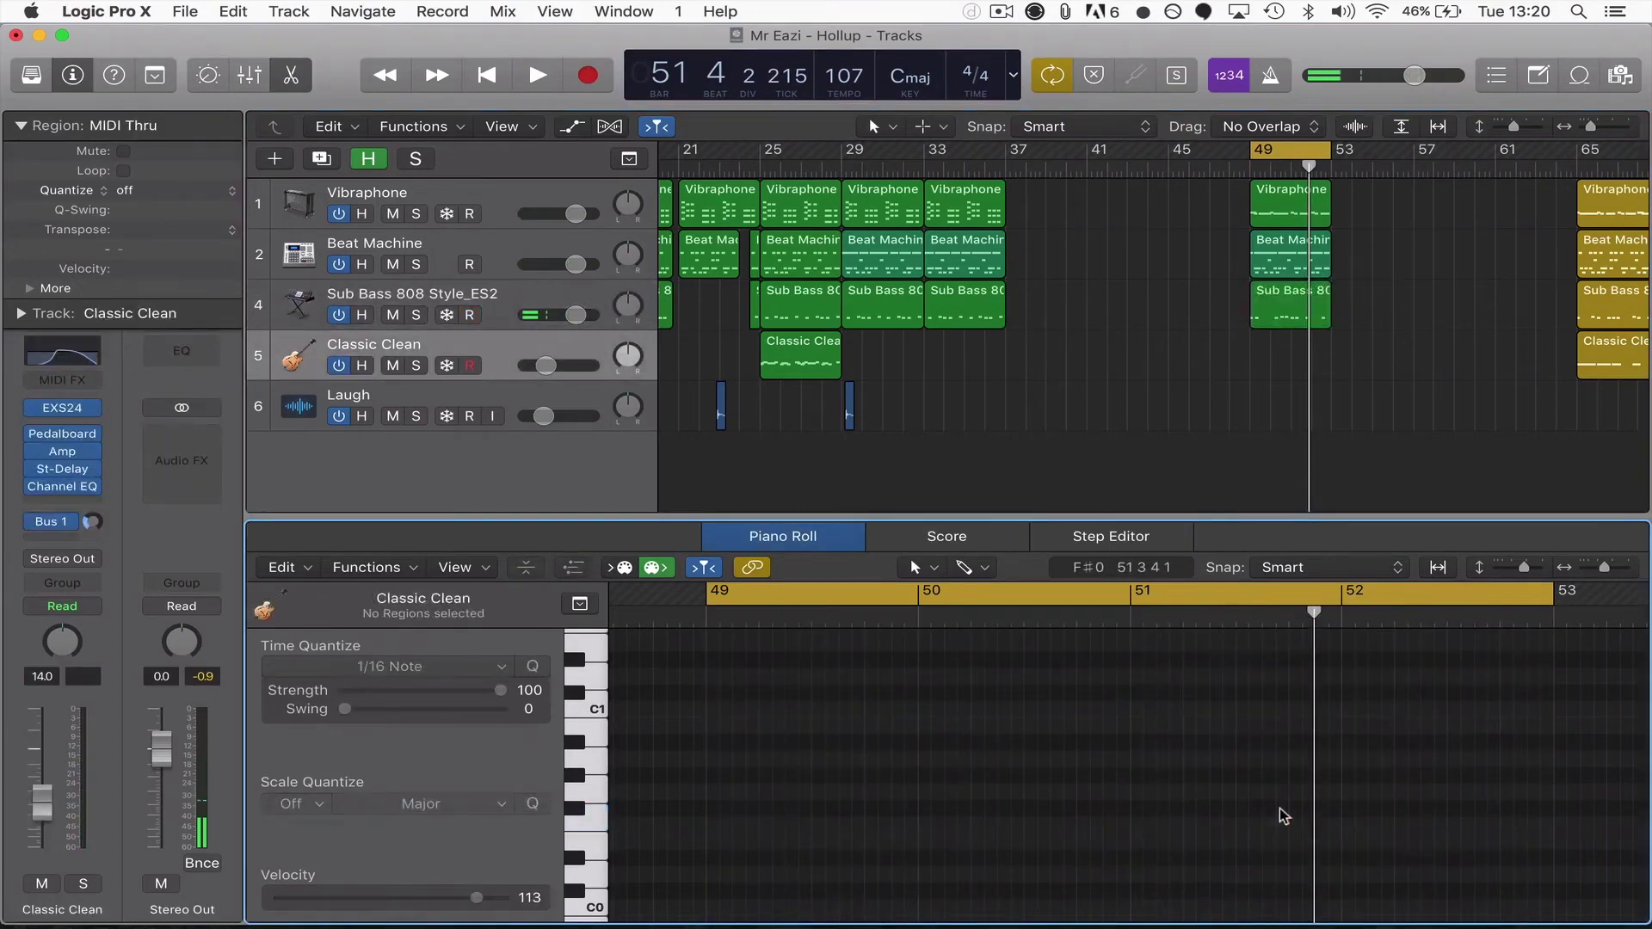
key("Up")
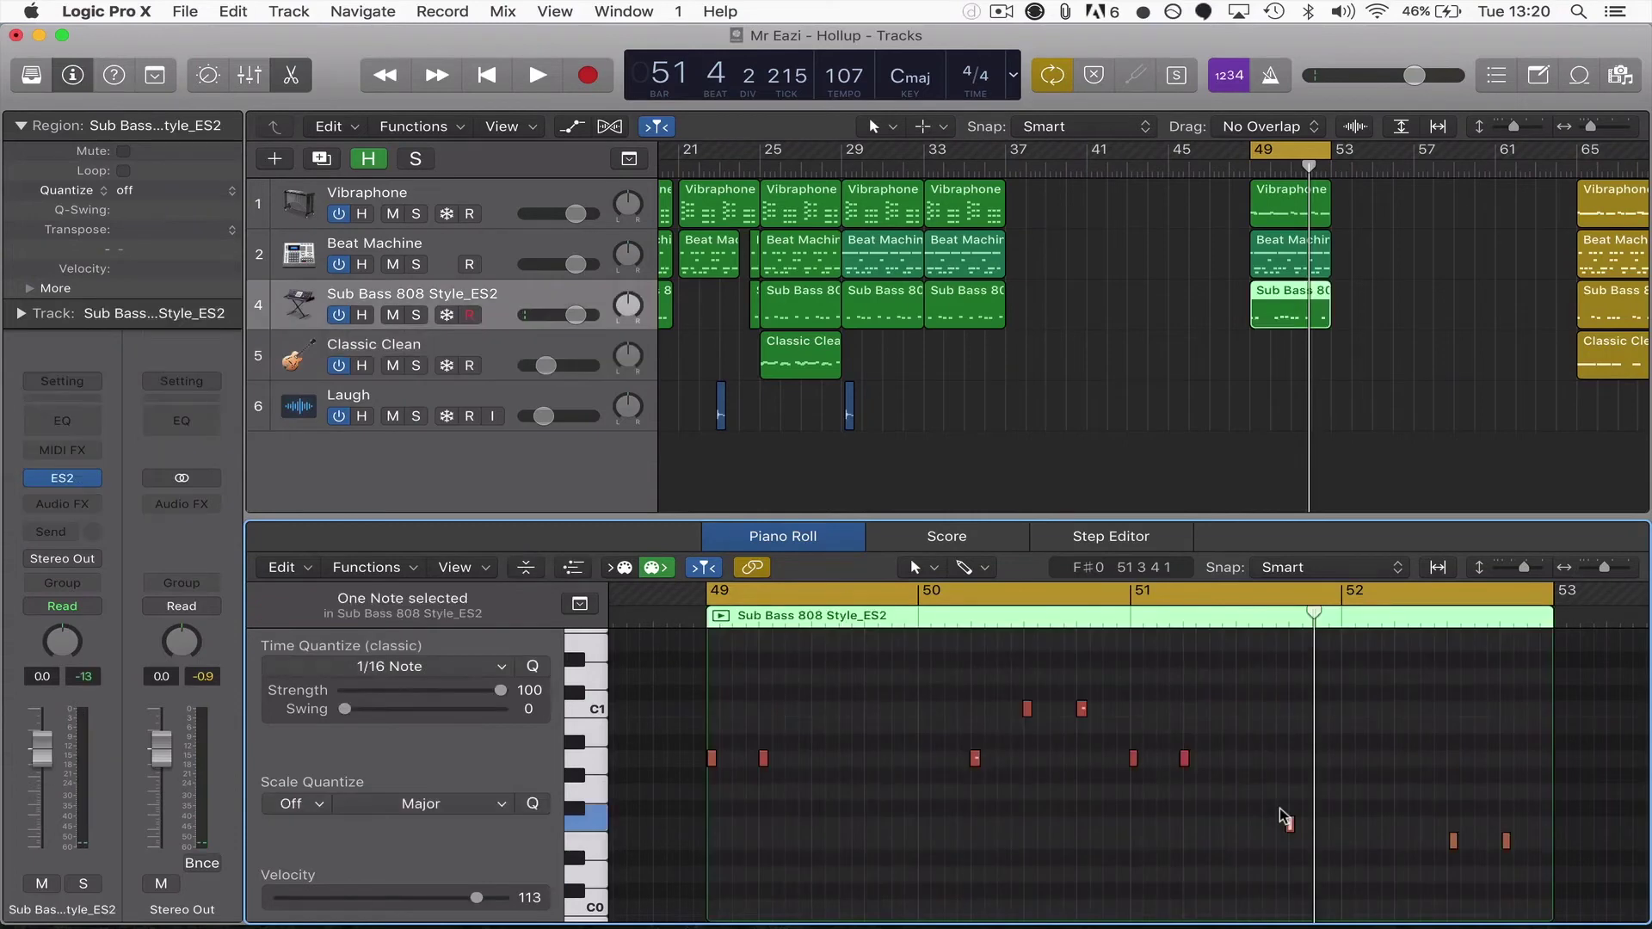
mouse_move(1288, 819)
left_mouse_down()
mouse_move(1295, 878)
mouse_move(1290, 846)
left_mouse_up()
key("space")
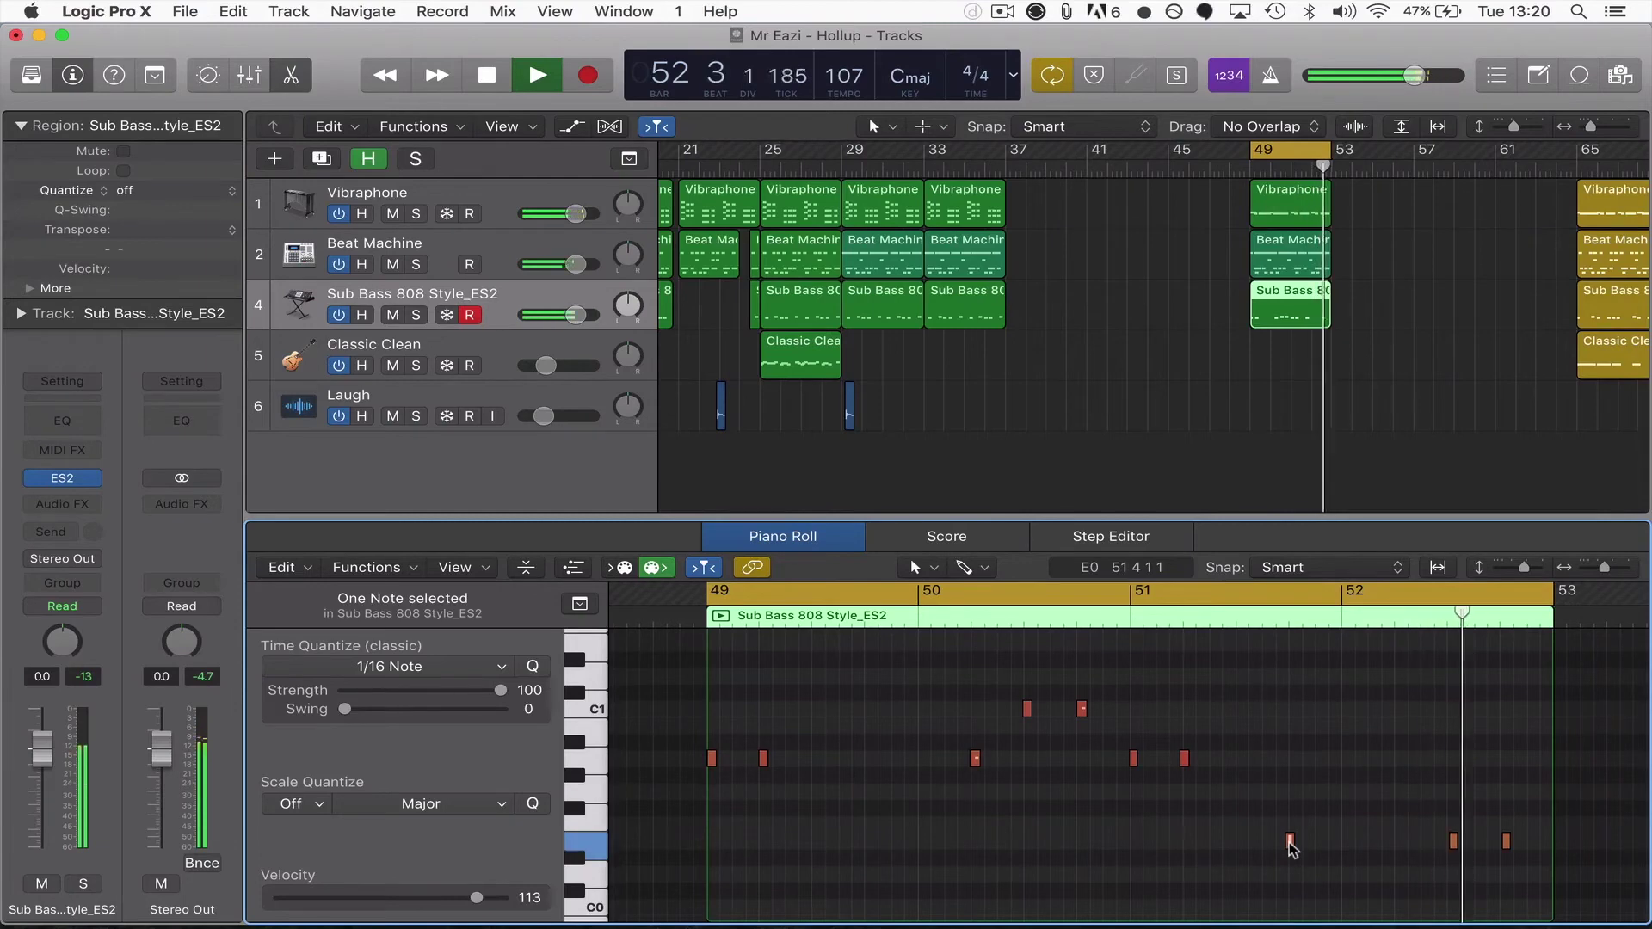
key("space")
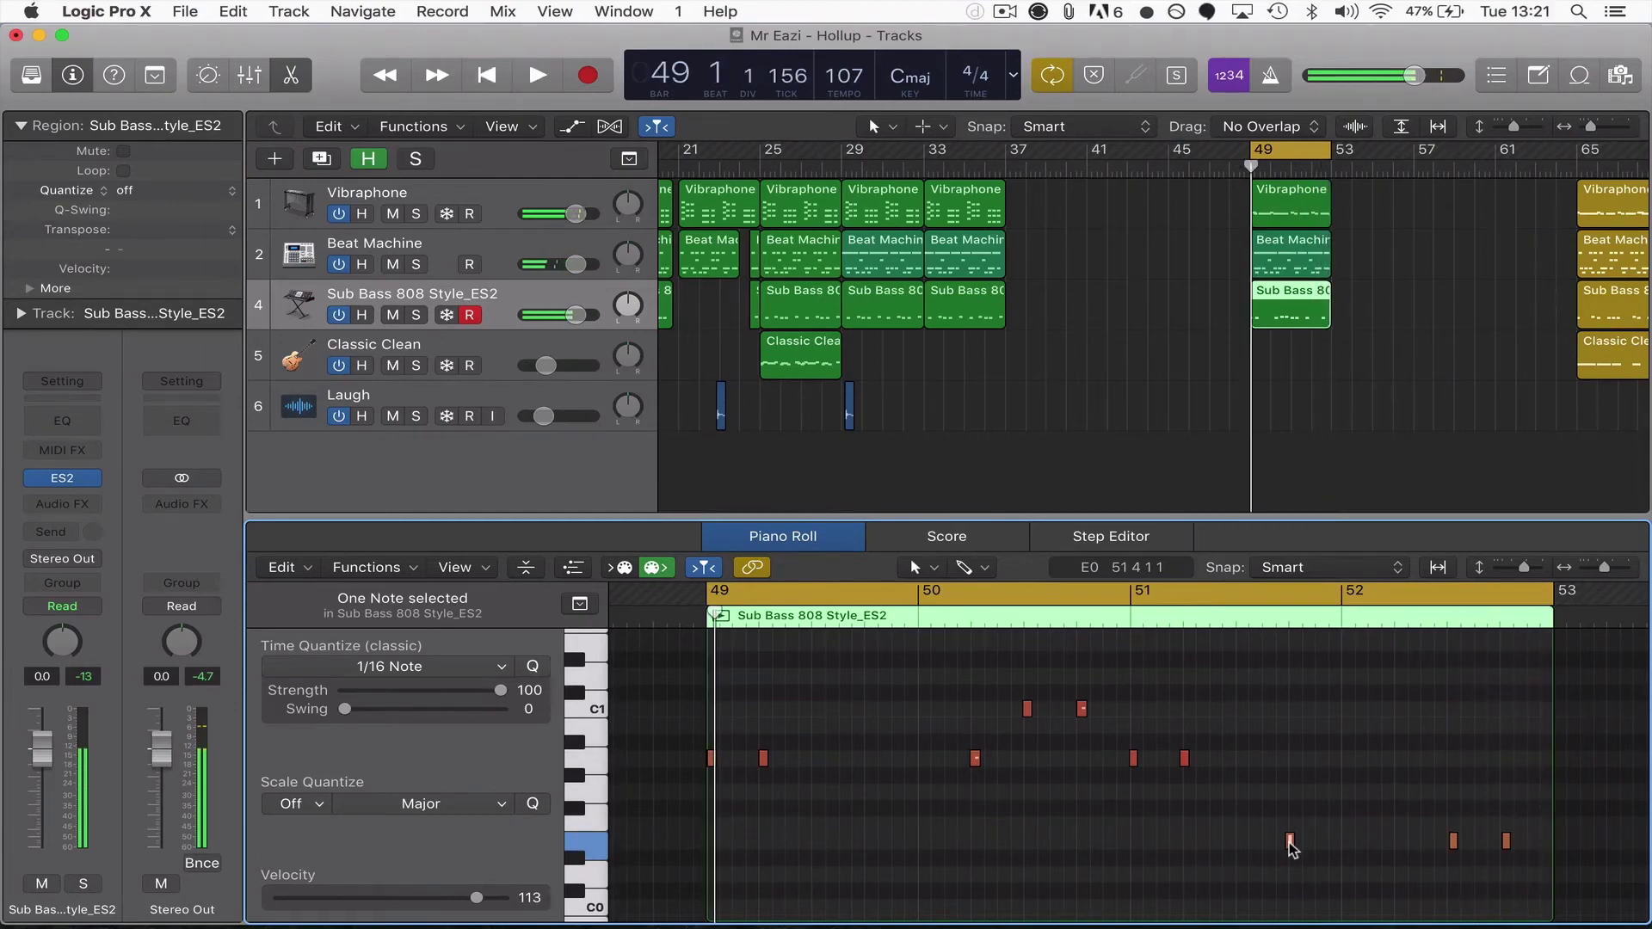
Step: Quantize all notes in the Sub Bass 808 Style_ES2 region at bar 49 to 1/16 Note and play back the part
left_click(1290, 843)
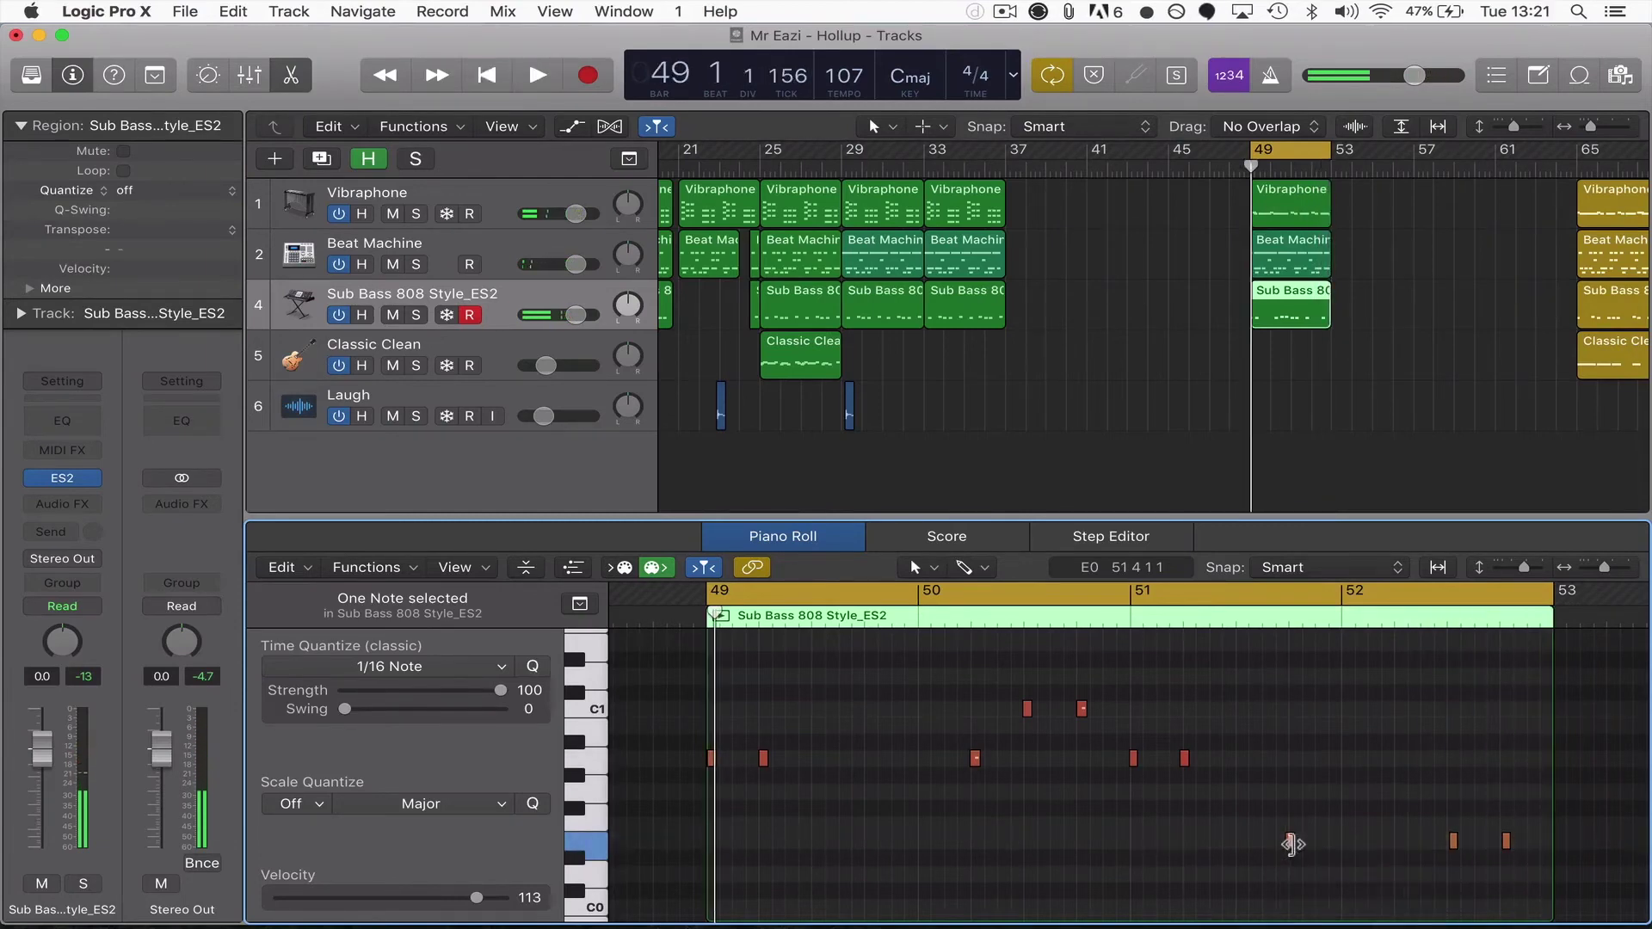
key("super+a")
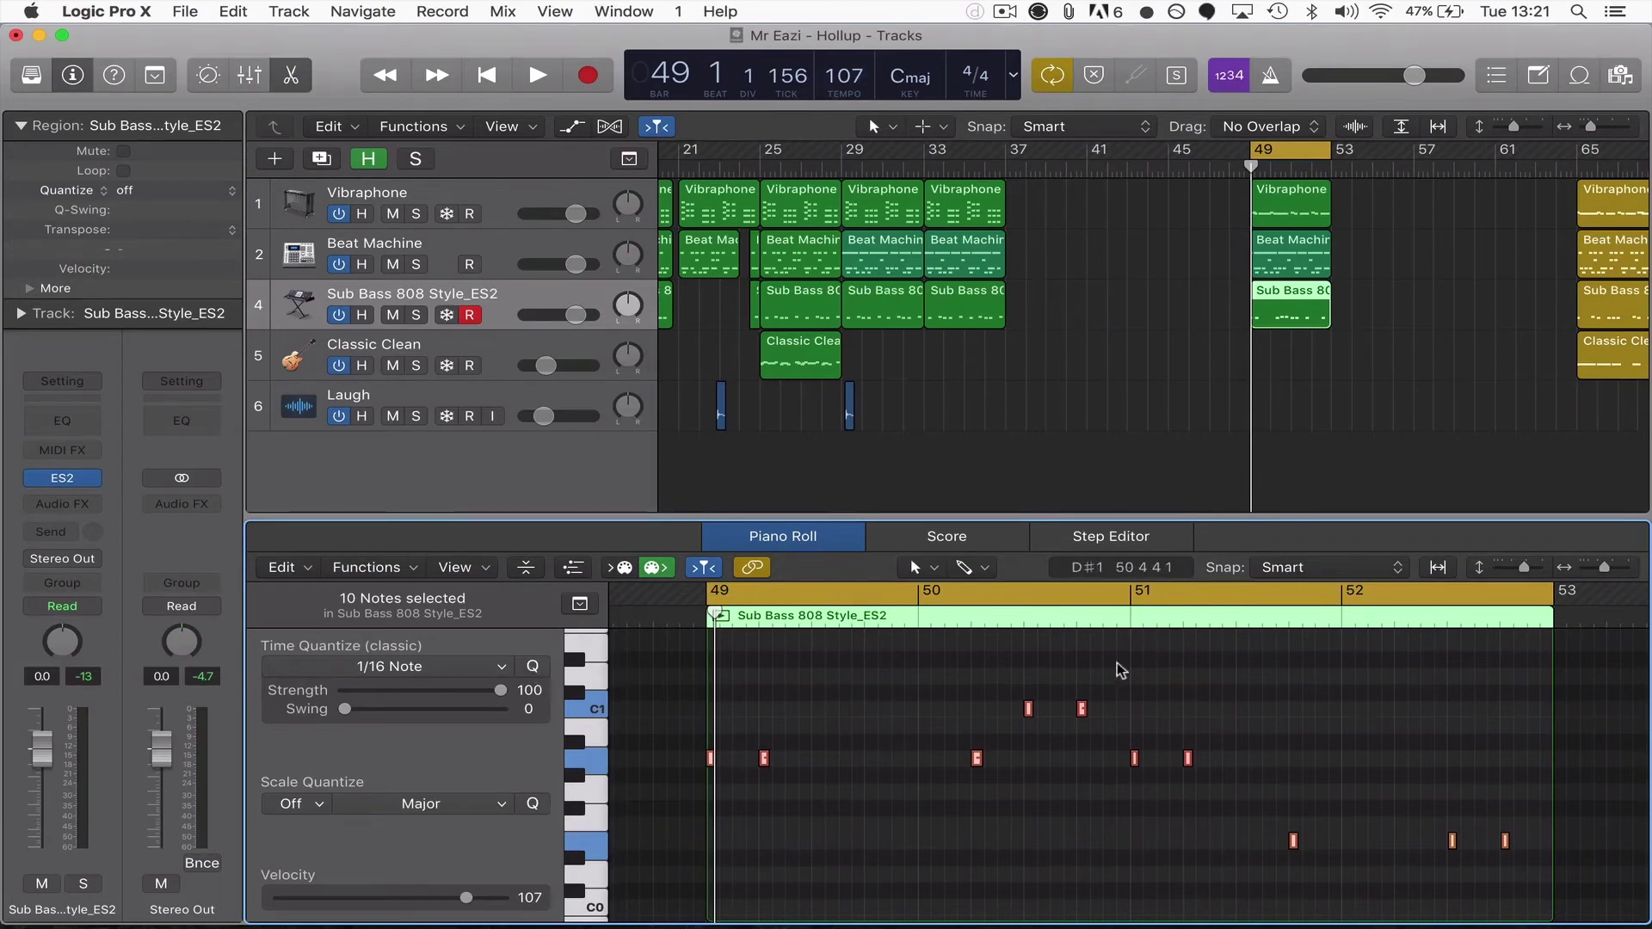
left_click(528, 79)
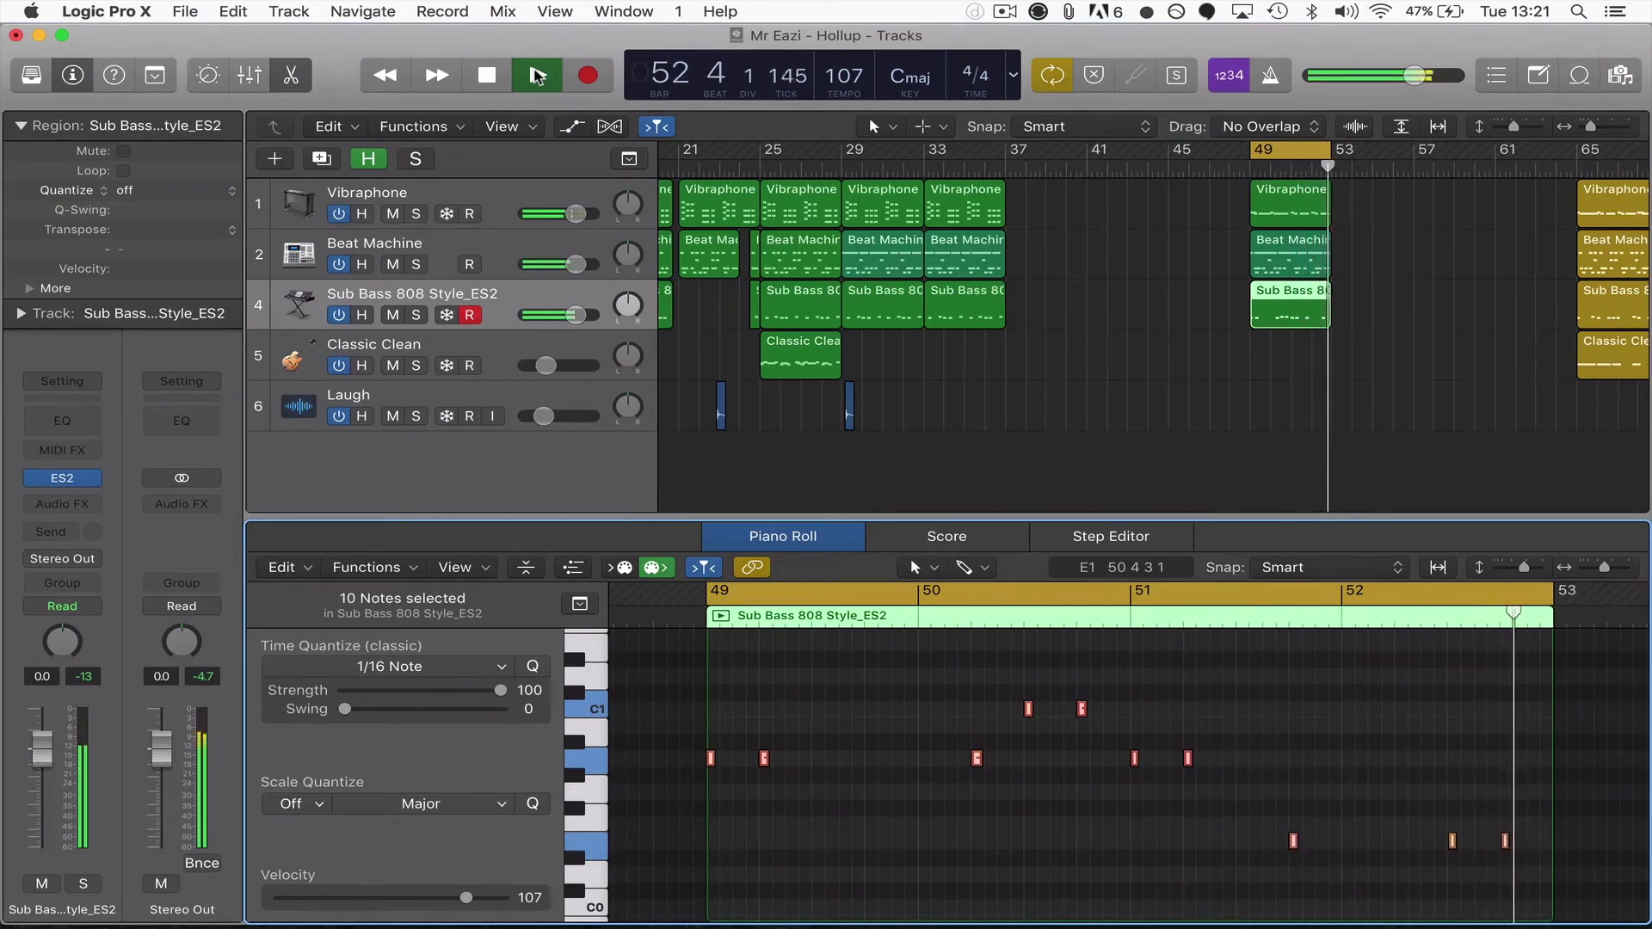
left_click(536, 75)
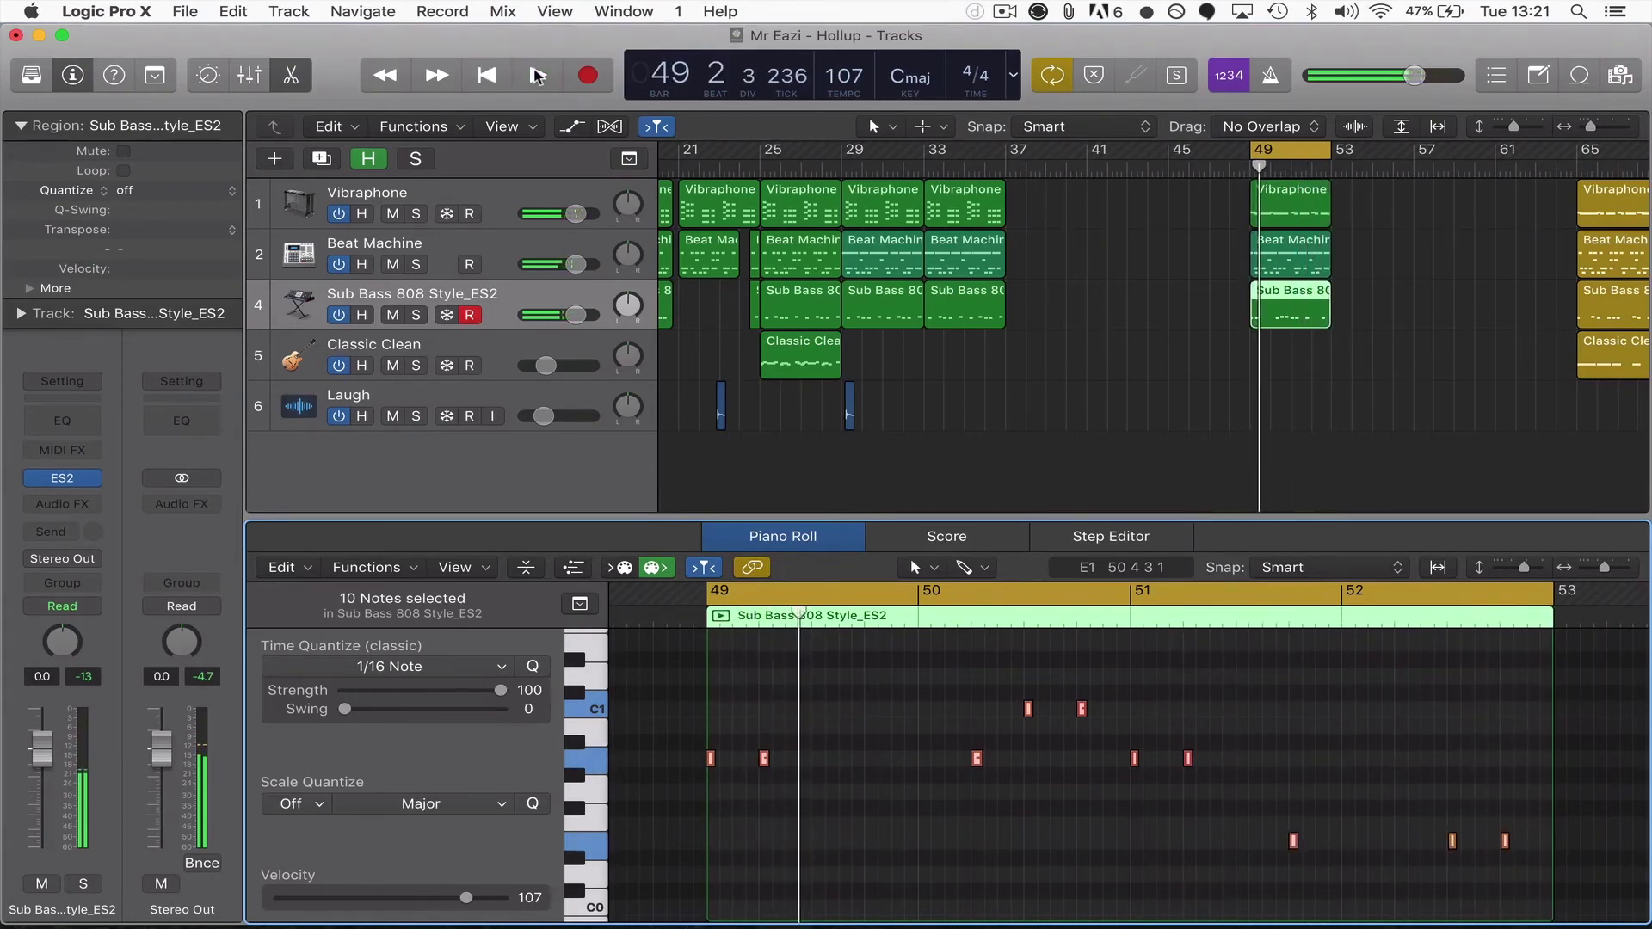
Step: Rehearse and record a guitar part on the Classic Clean track over the cycle range starting at bar 49
left_click(488, 342)
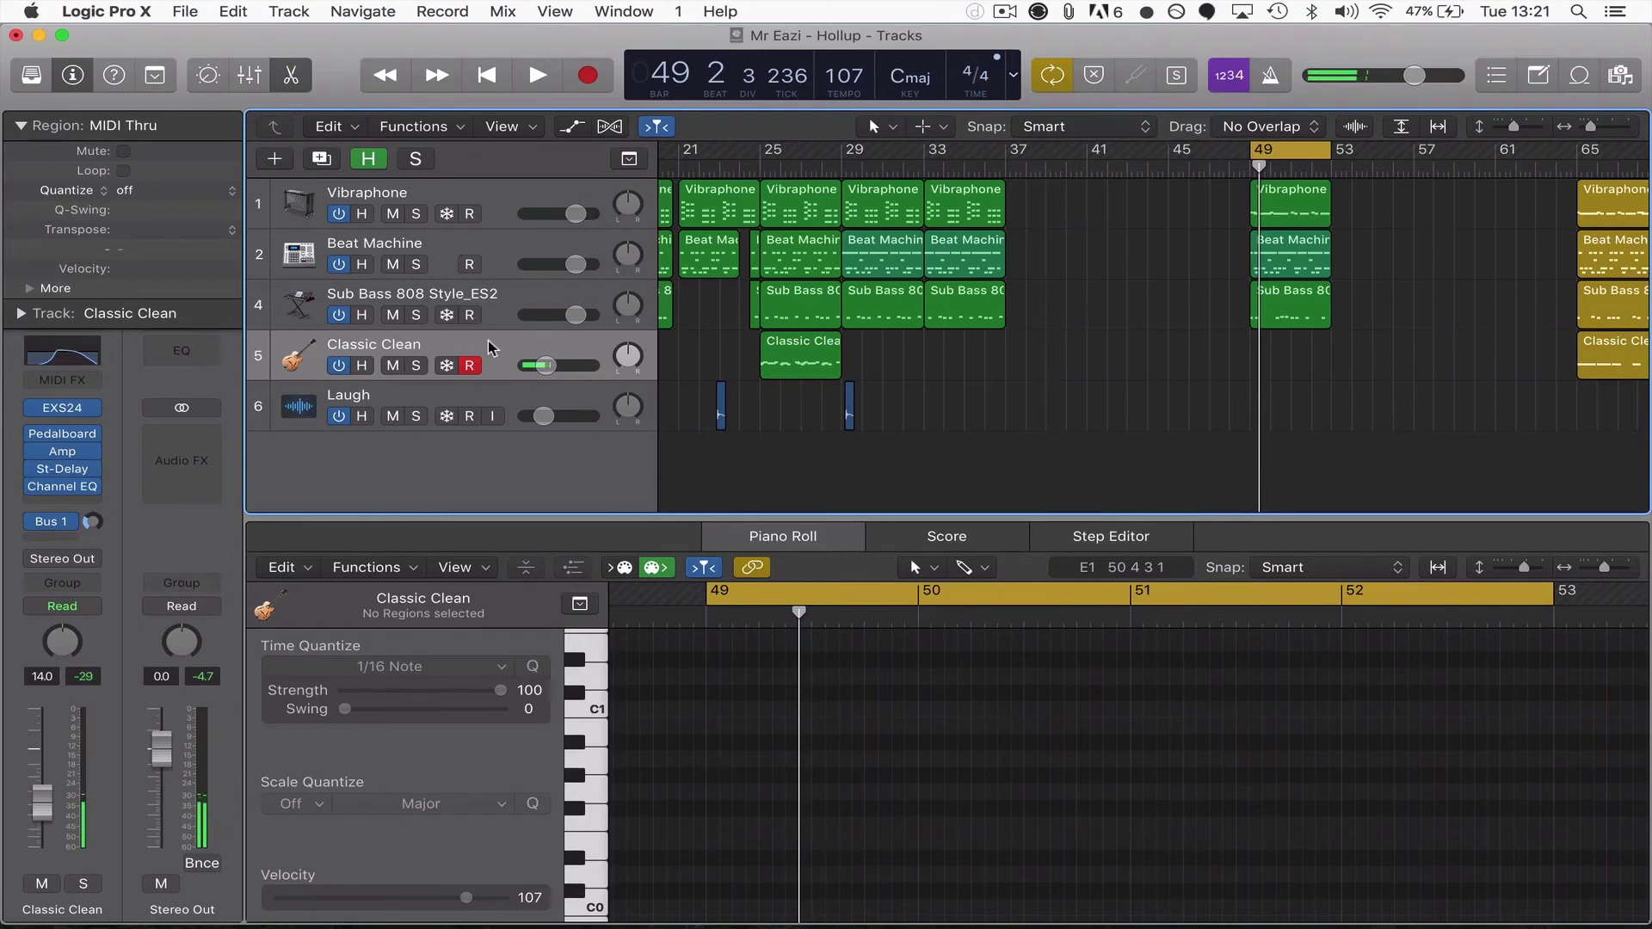
key("space")
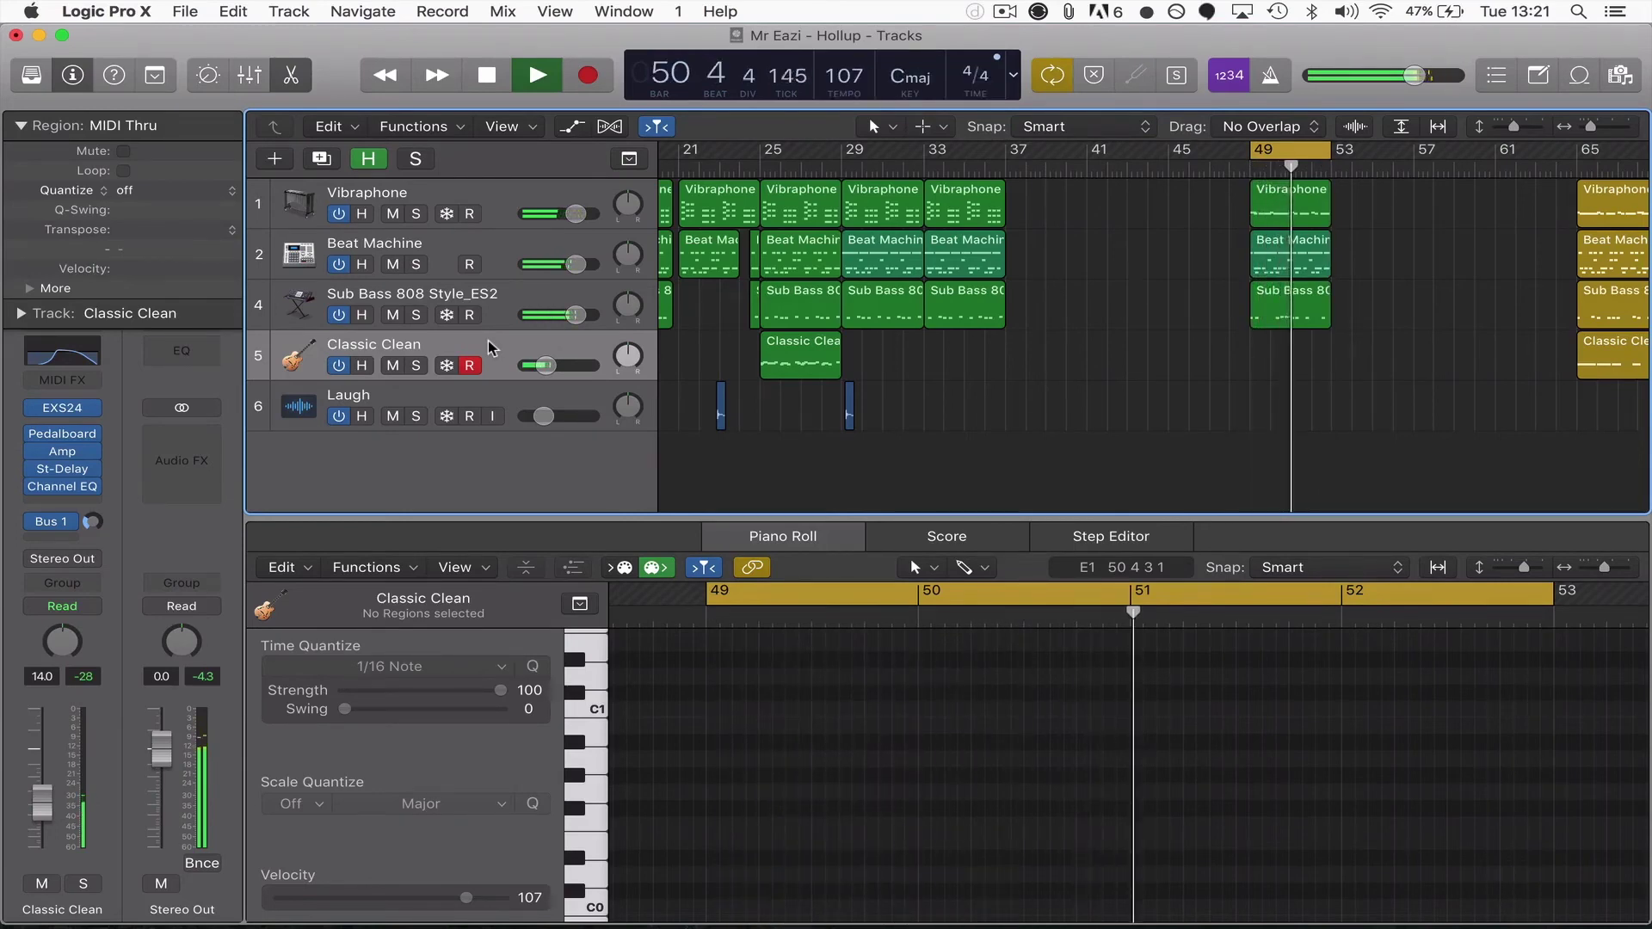
key("r")
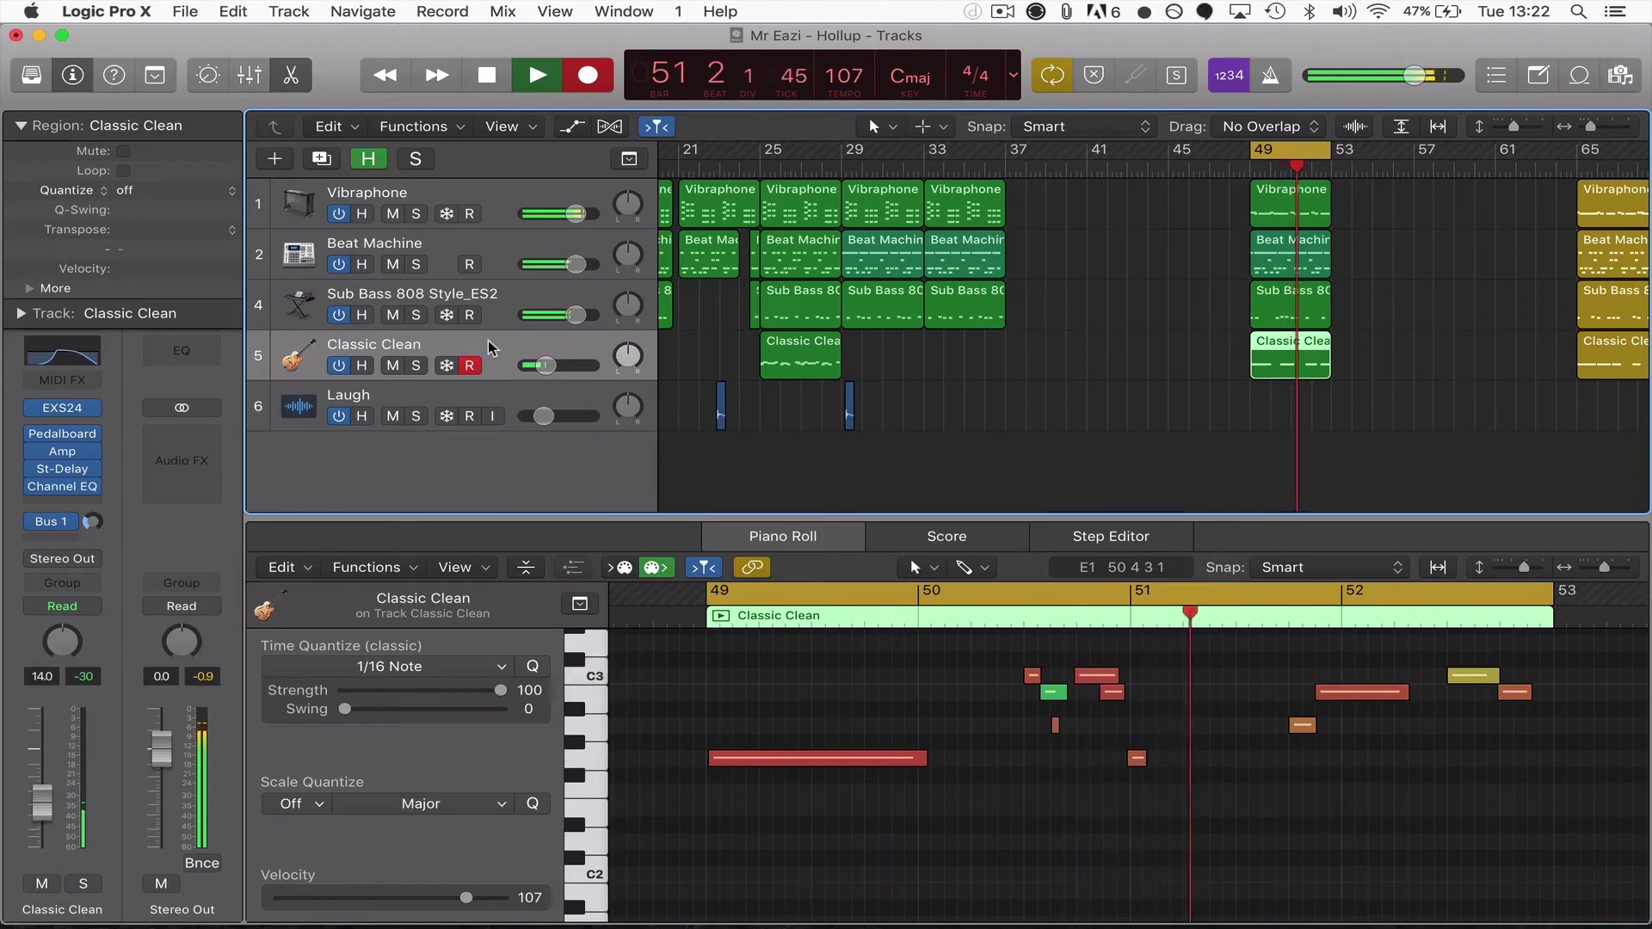
key("space")
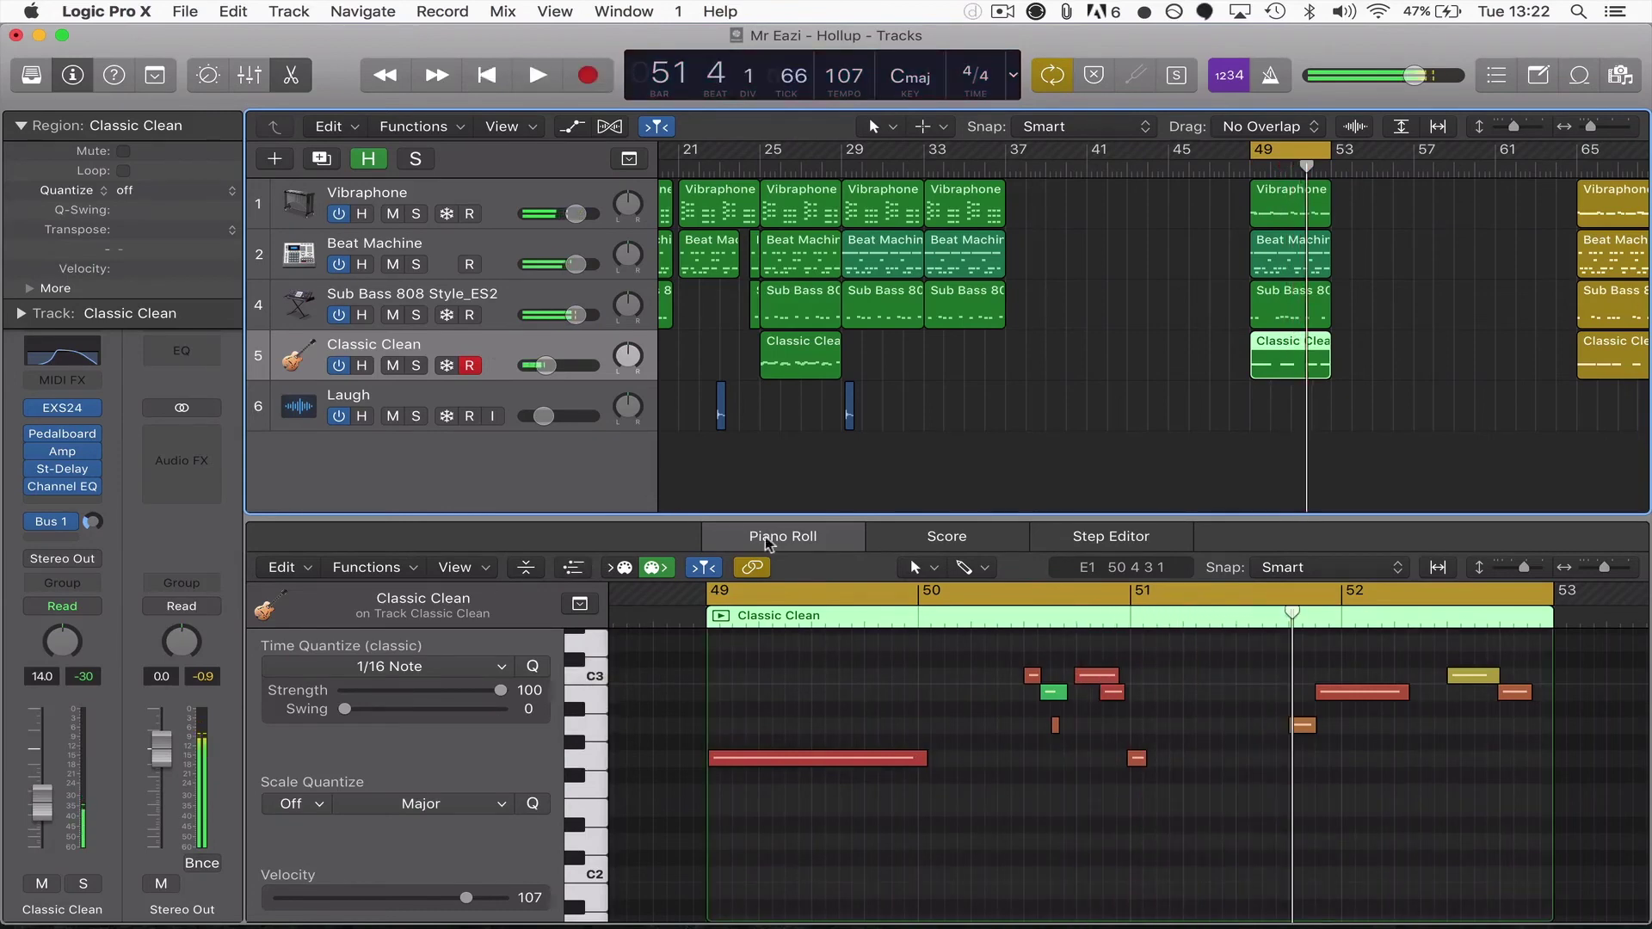
Step: Audition the clustered notes in bar 50 of the Classic Clean region and try to trim the start of the B2 note
left_click(1033, 678)
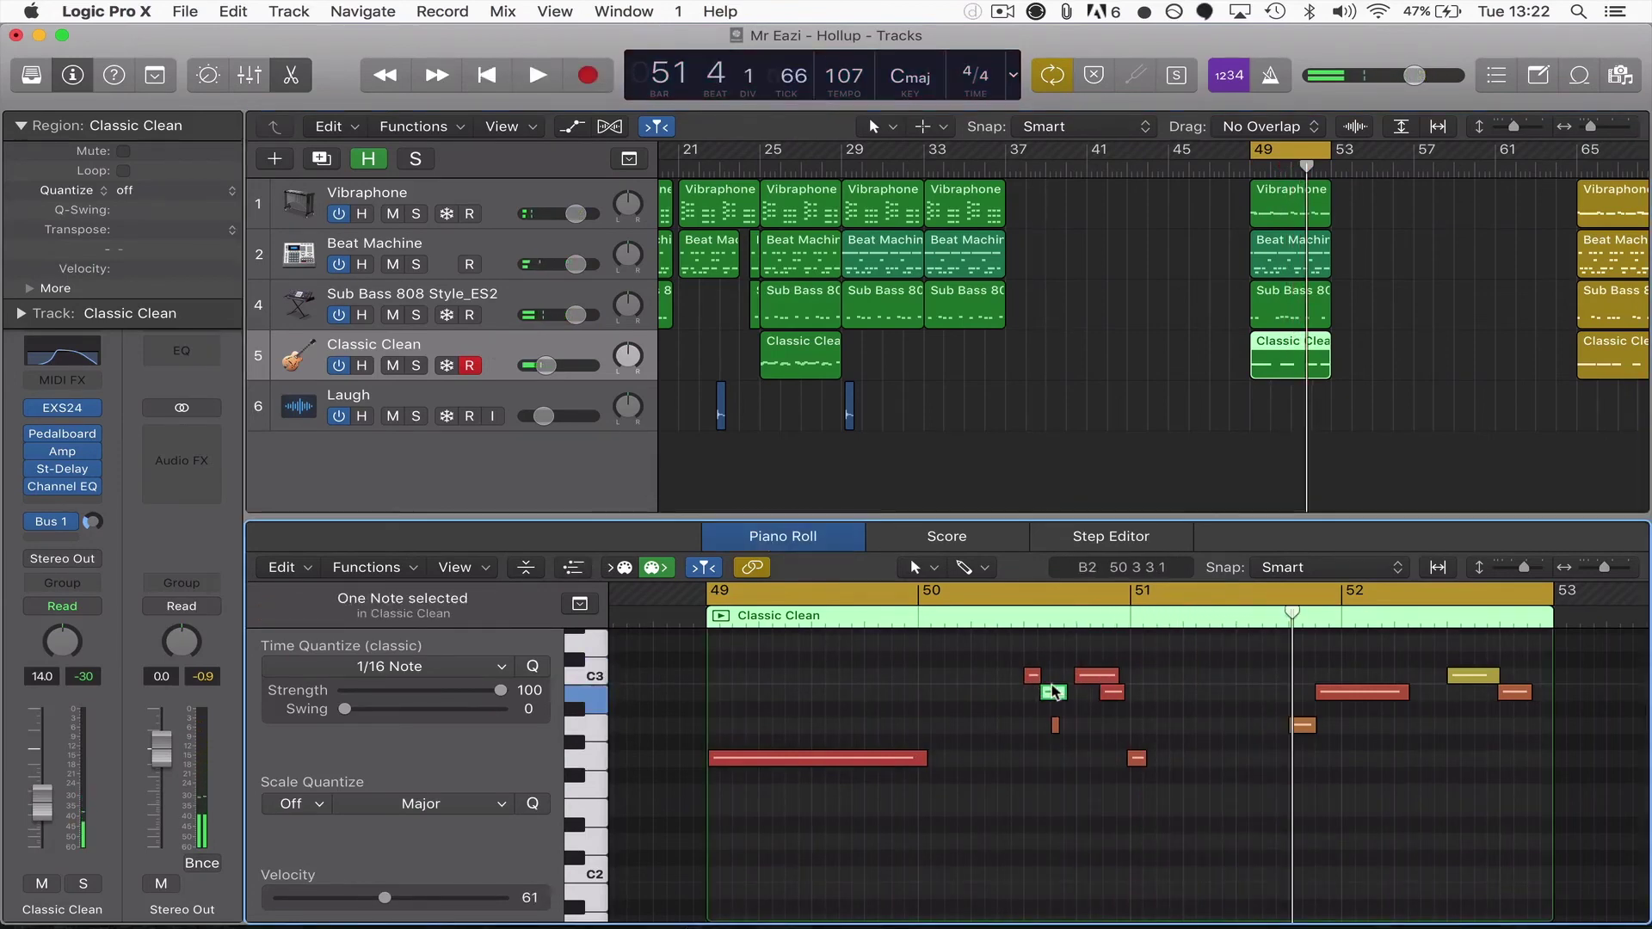
left_click(1056, 723)
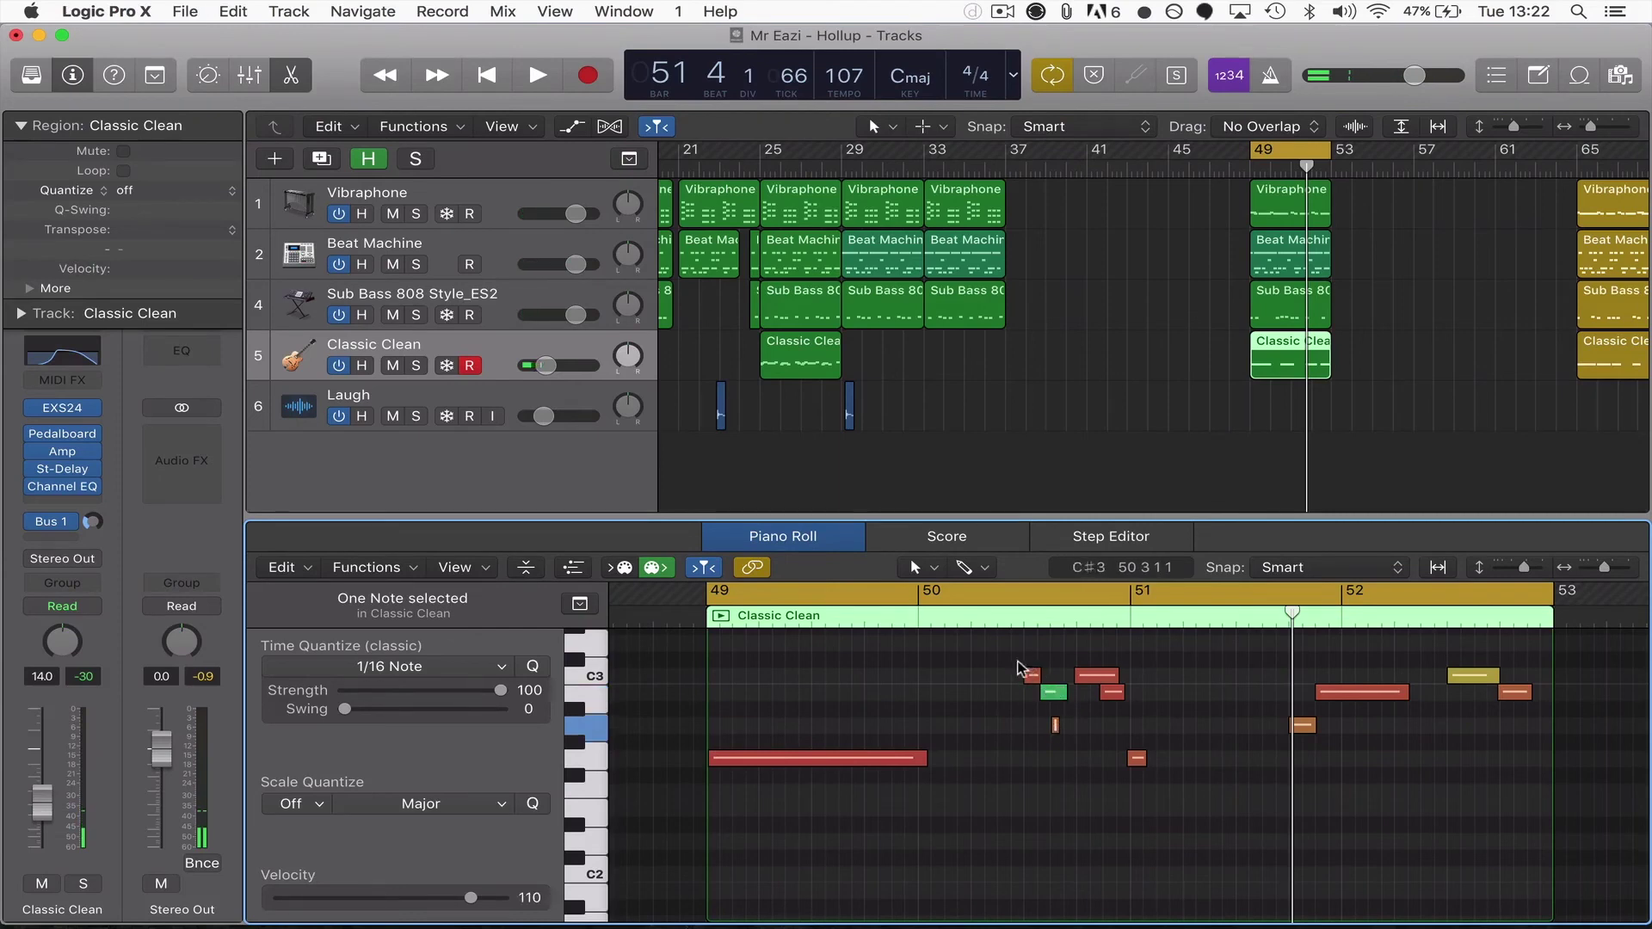
left_click(1034, 677)
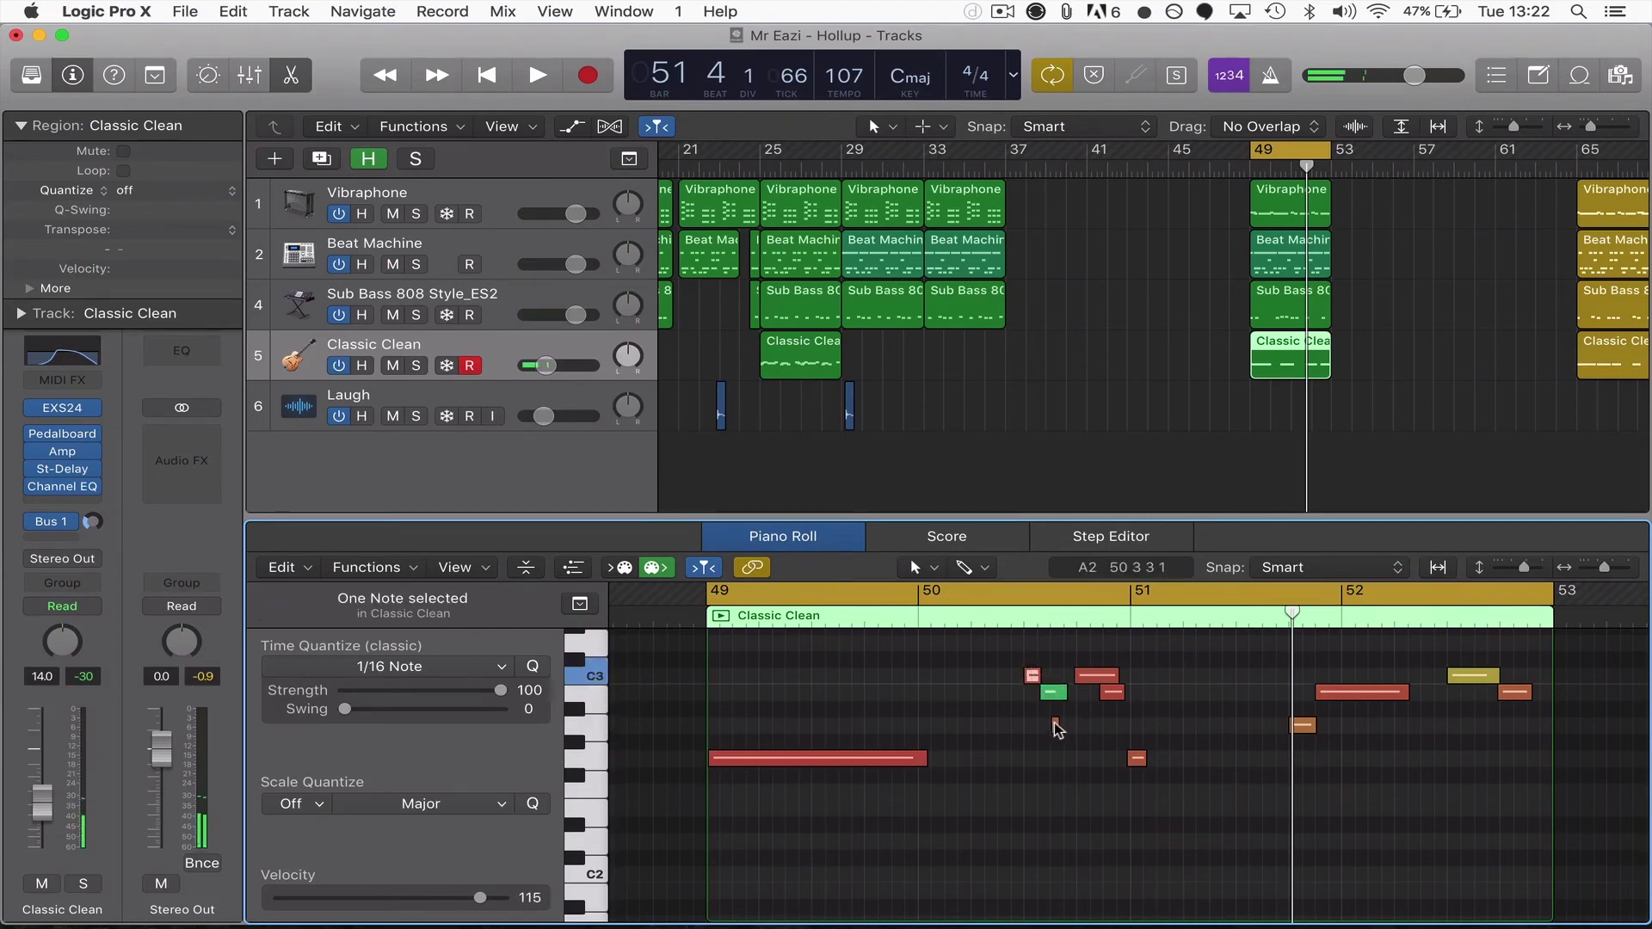
left_click(1093, 678)
left_click_drag(1042, 693, 1052, 693)
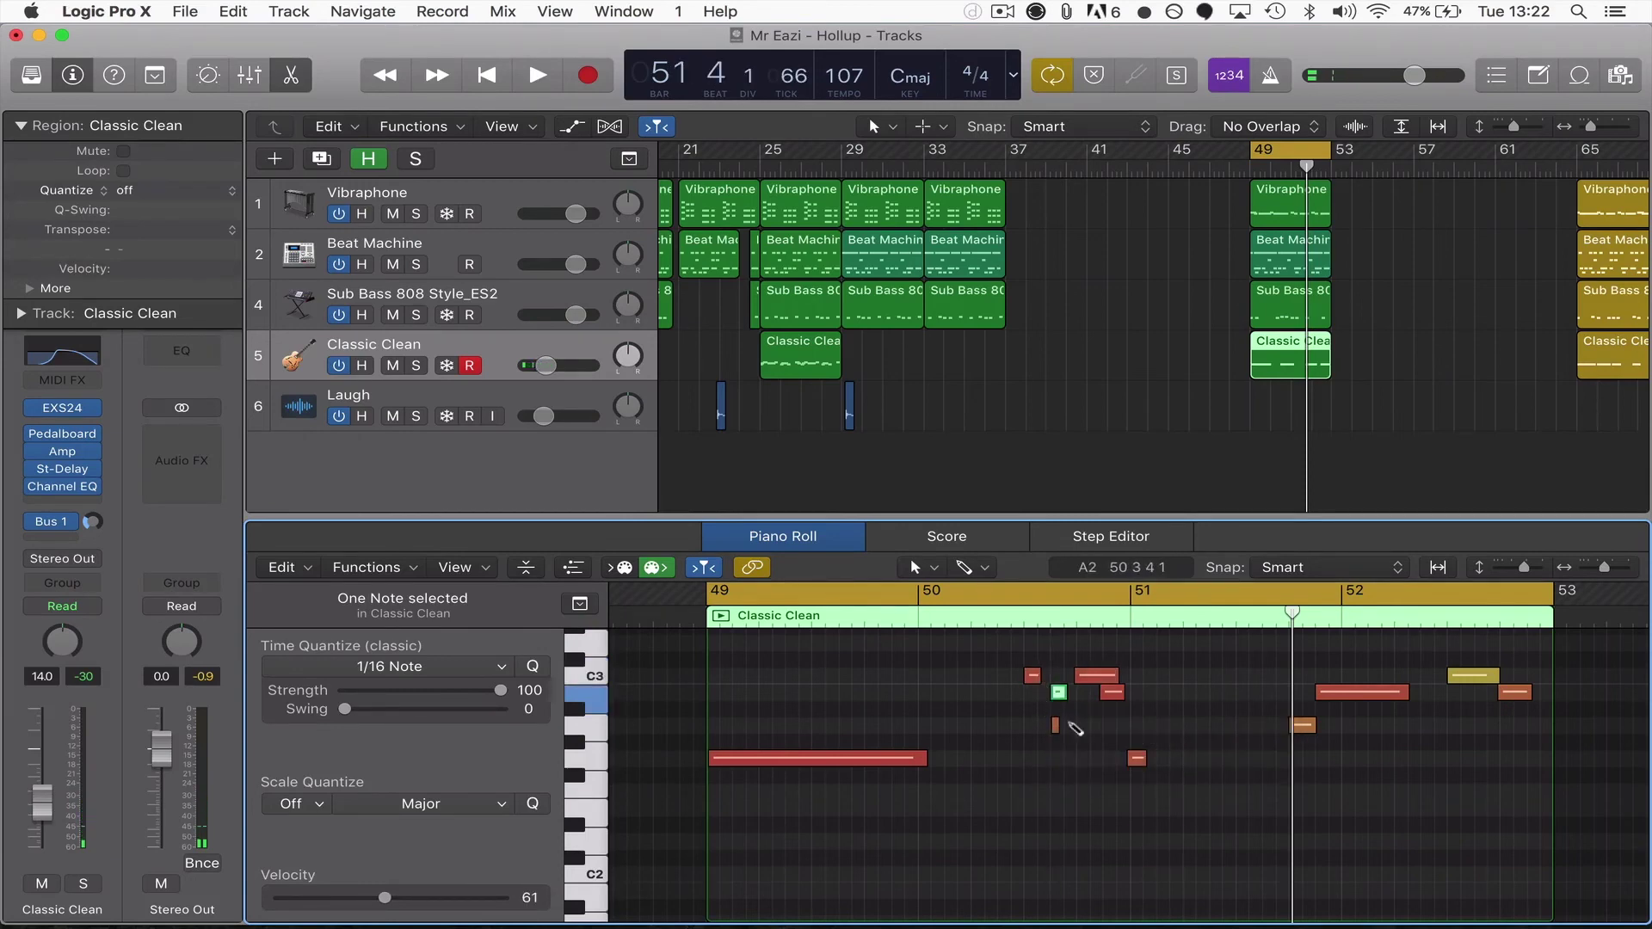
Step: Delete the short A2 note in bar 50 of the Classic Clean region and play back the part
left_click(1057, 723)
key("Delete")
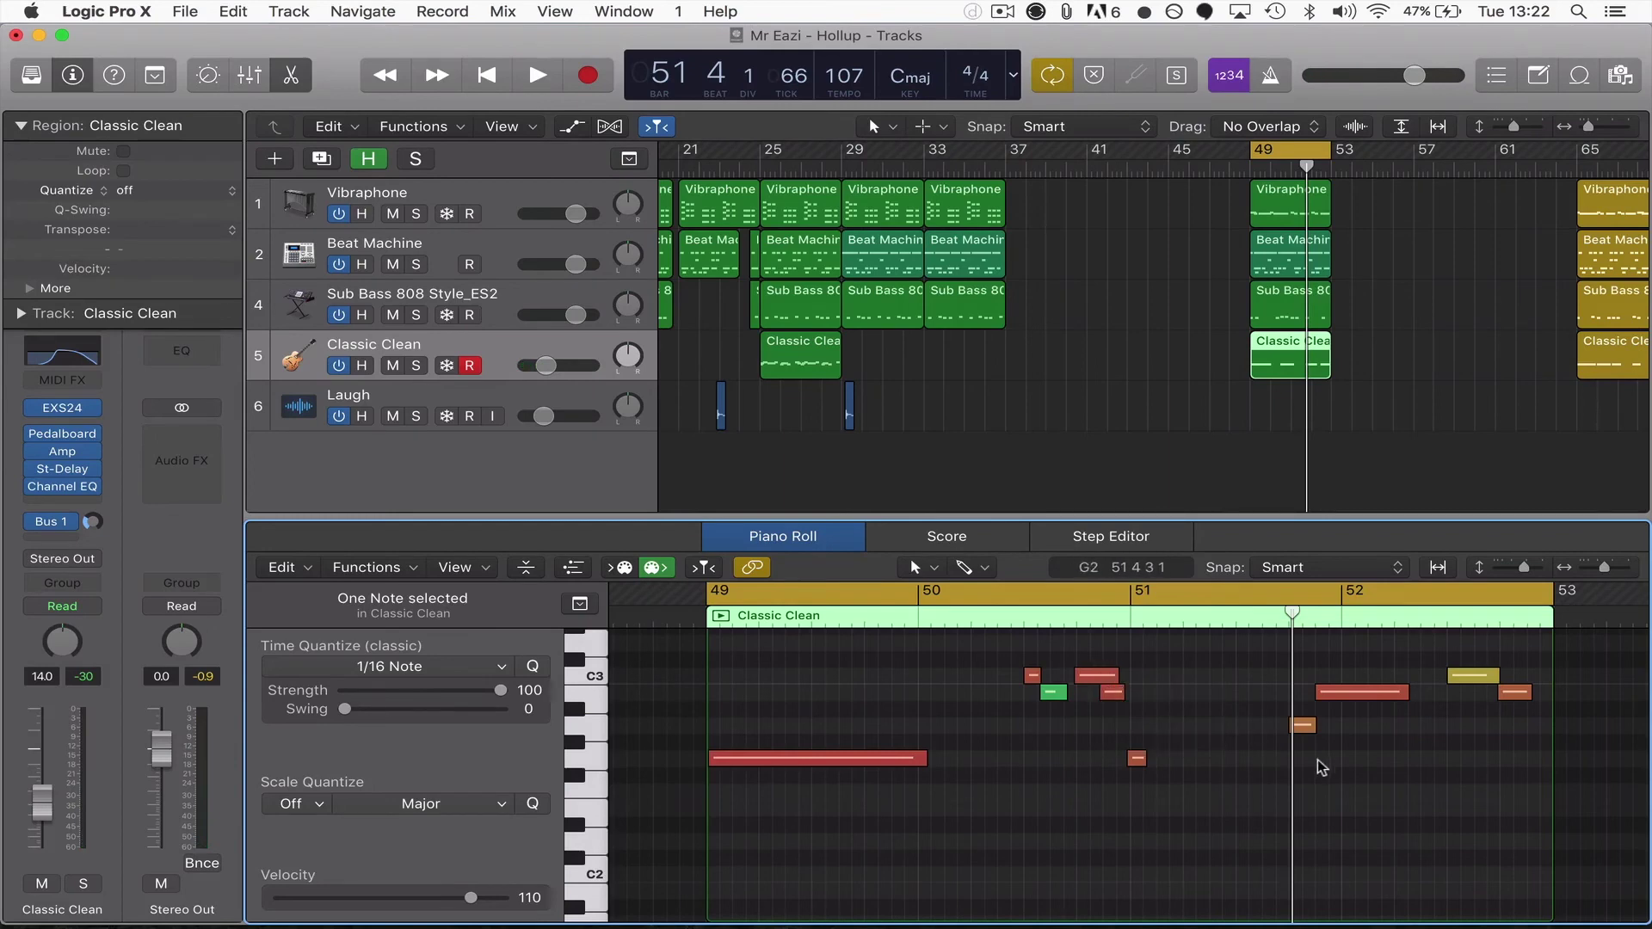
key("space")
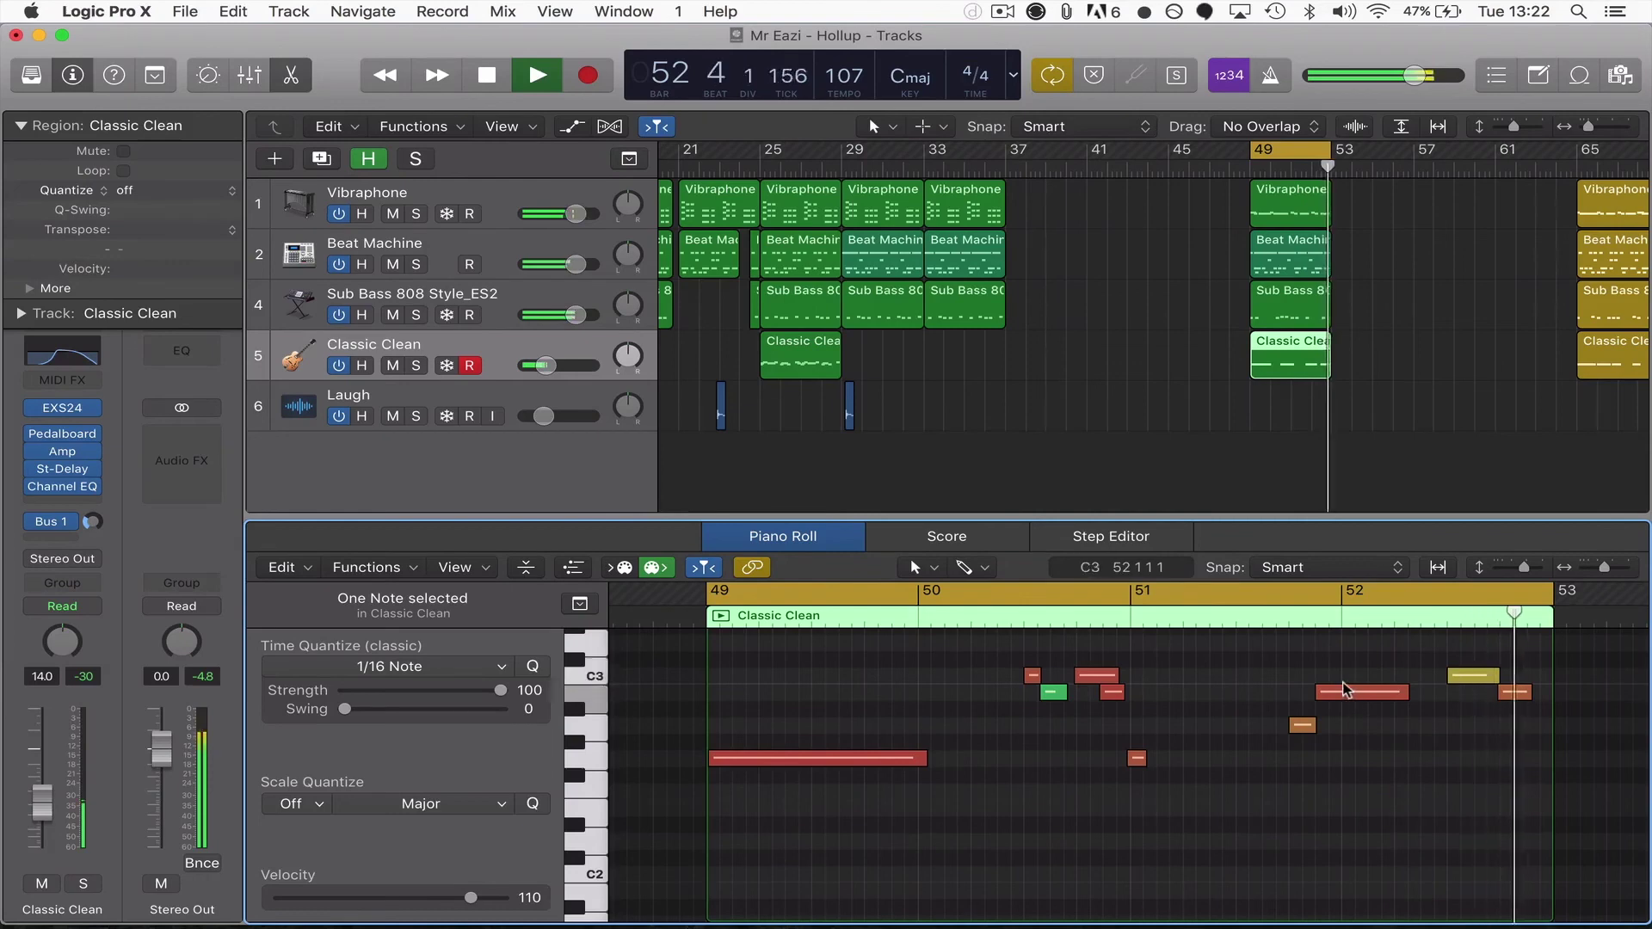
mouse_move(1353, 693)
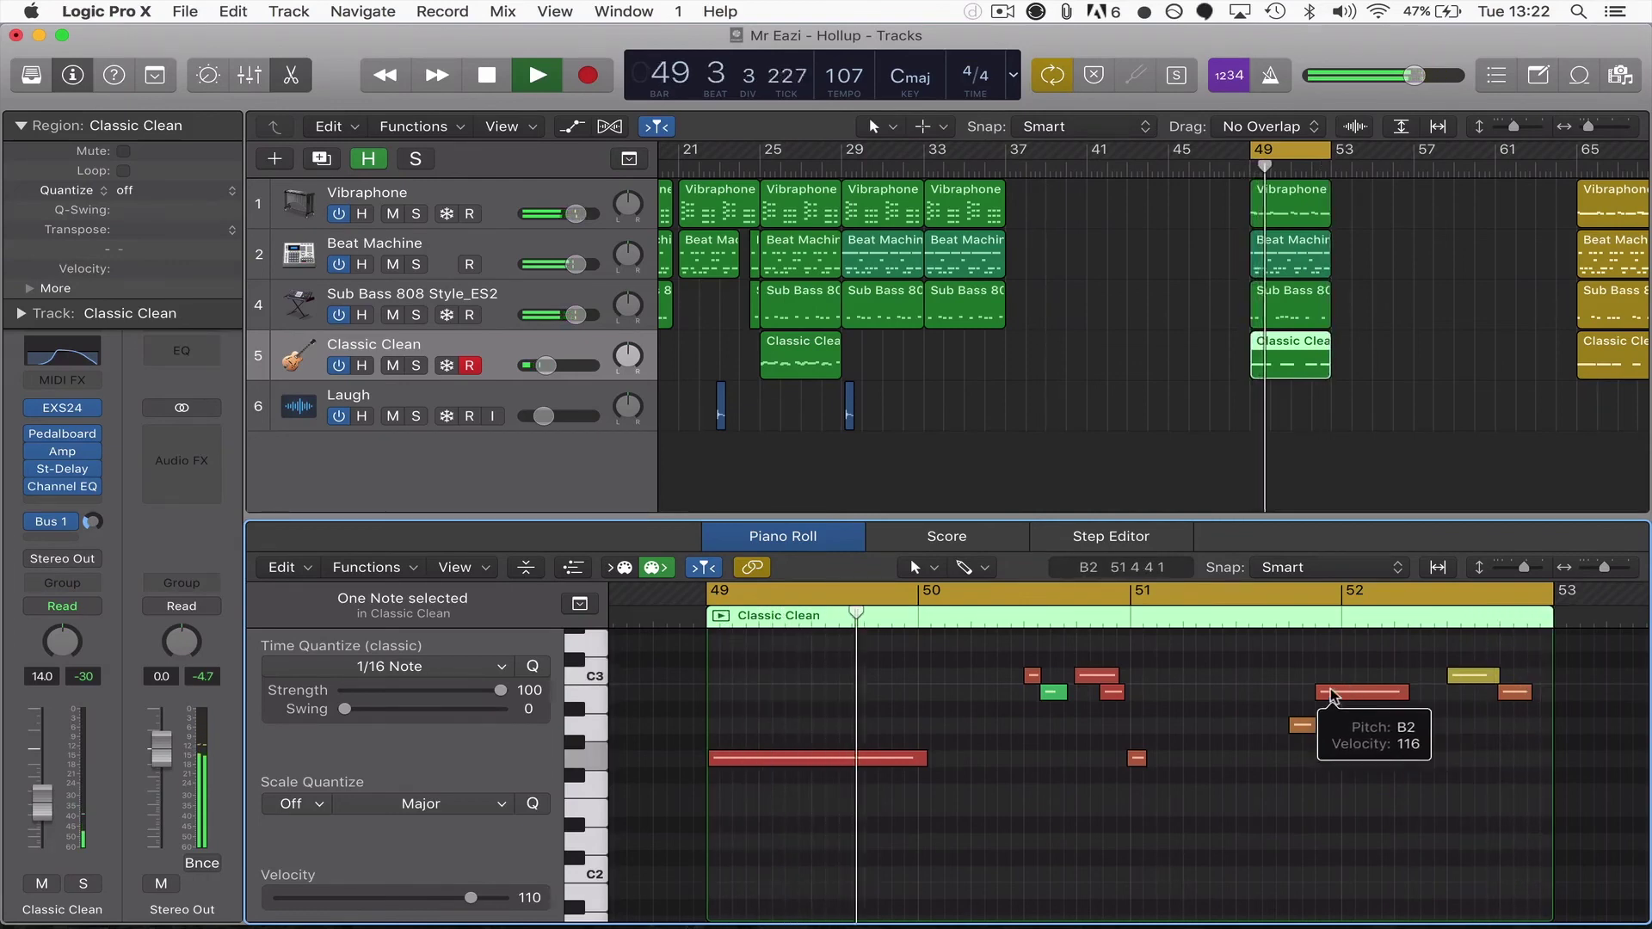
key("space")
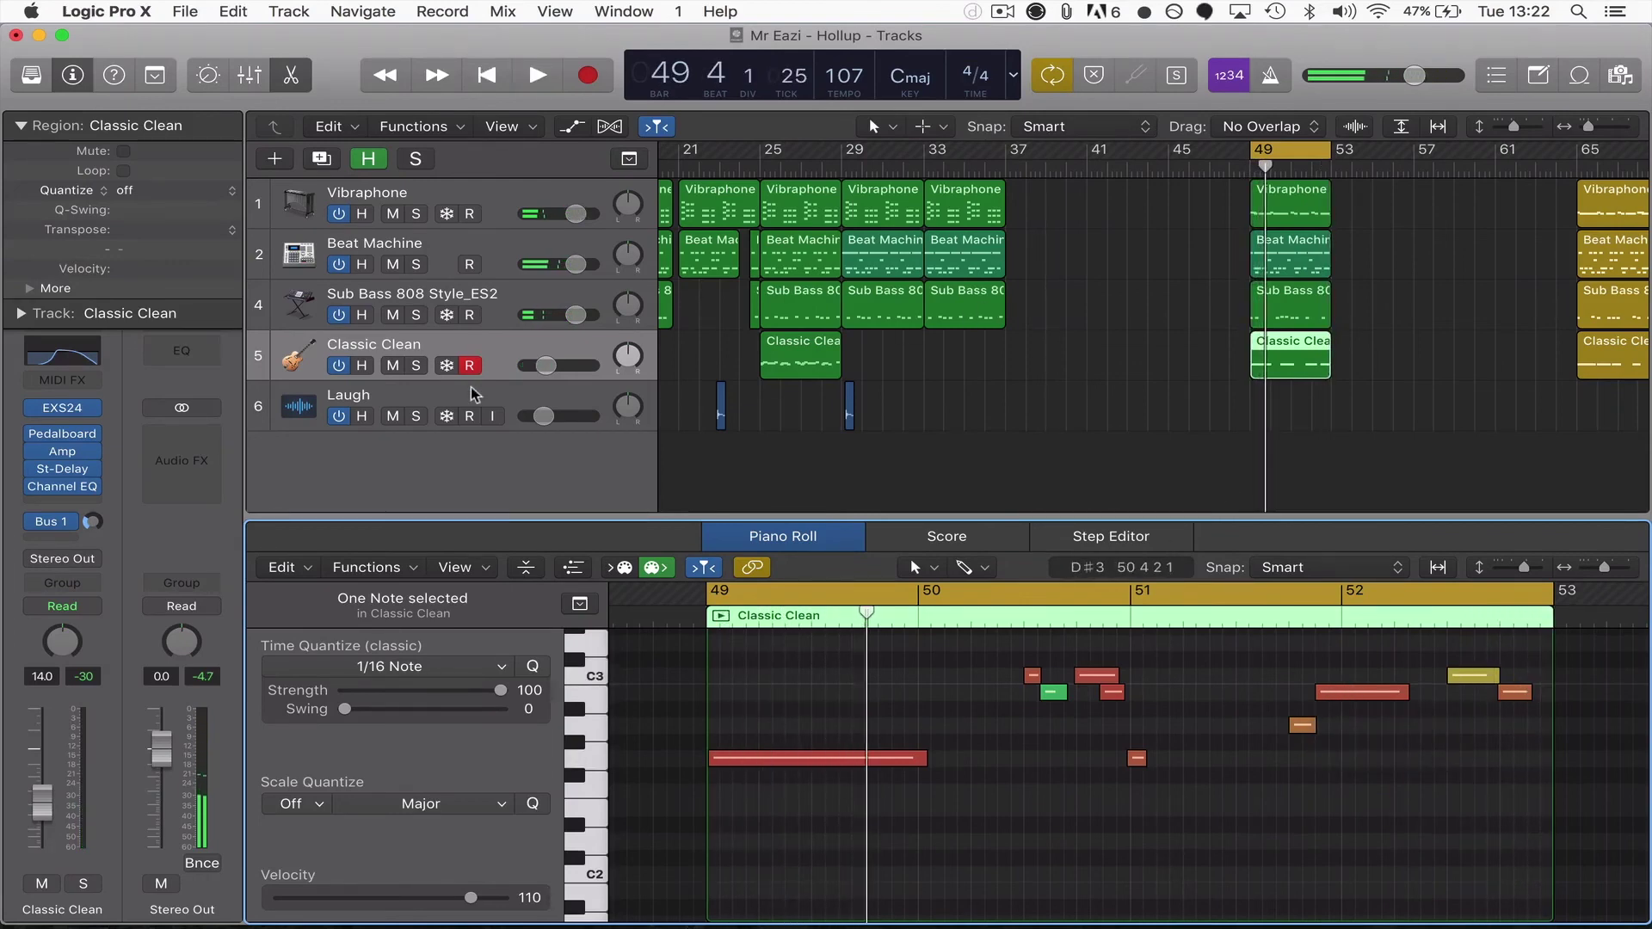
Step: Select the Laugh track and play the rebuilt beat over the cycle range starting at bar 49
left_click(472, 395)
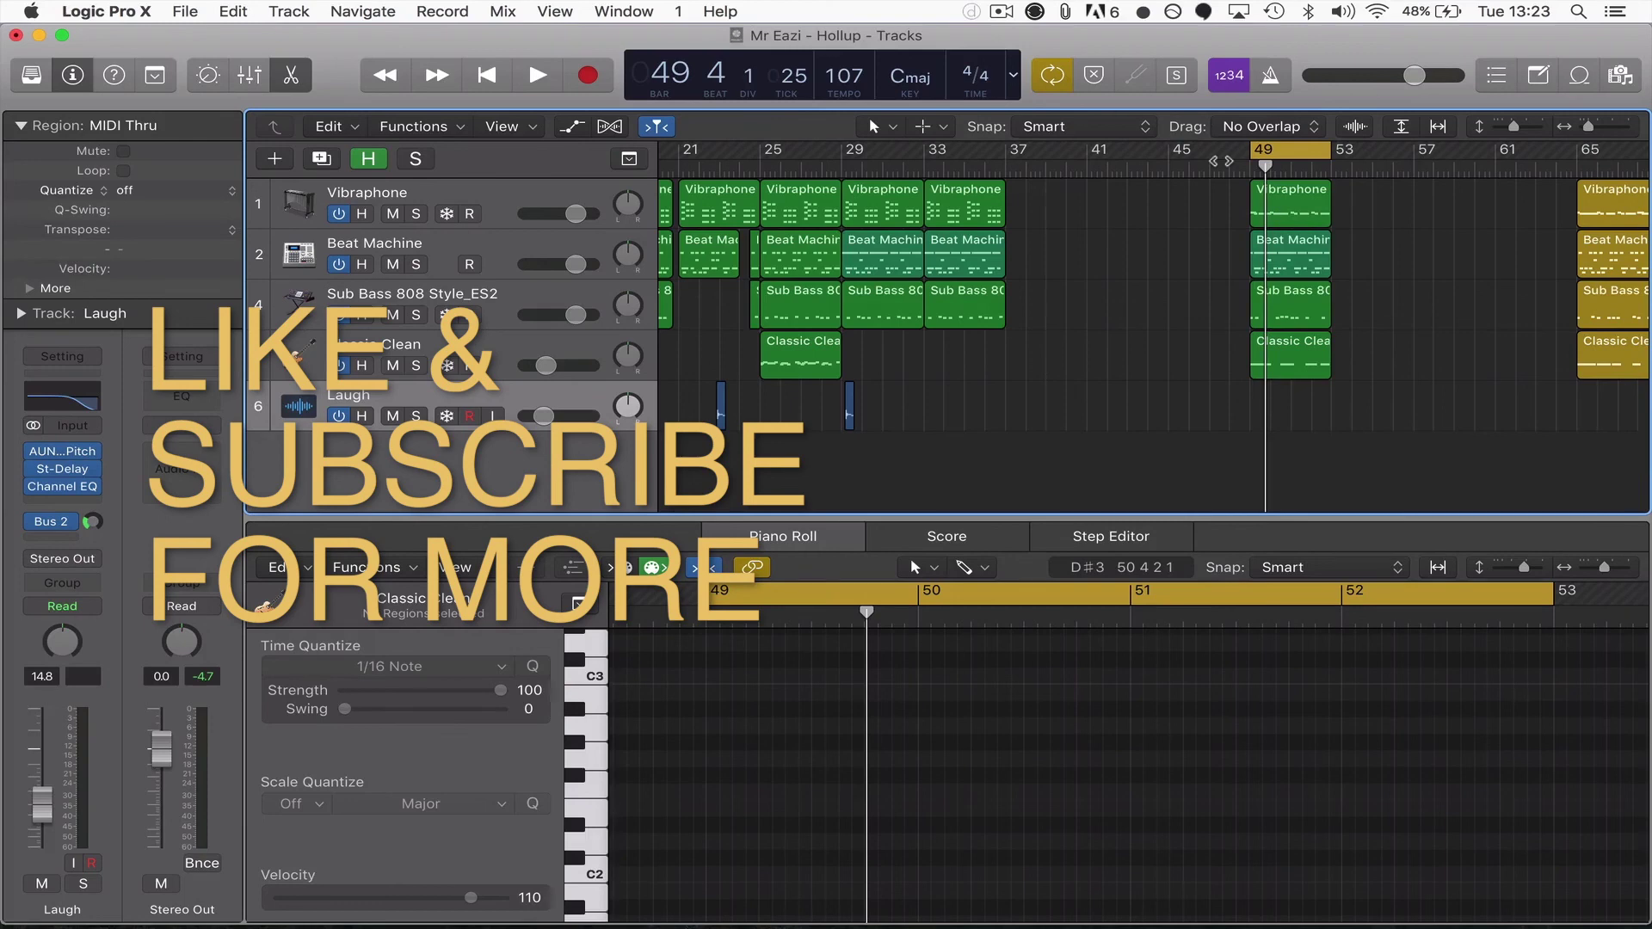
key("space")
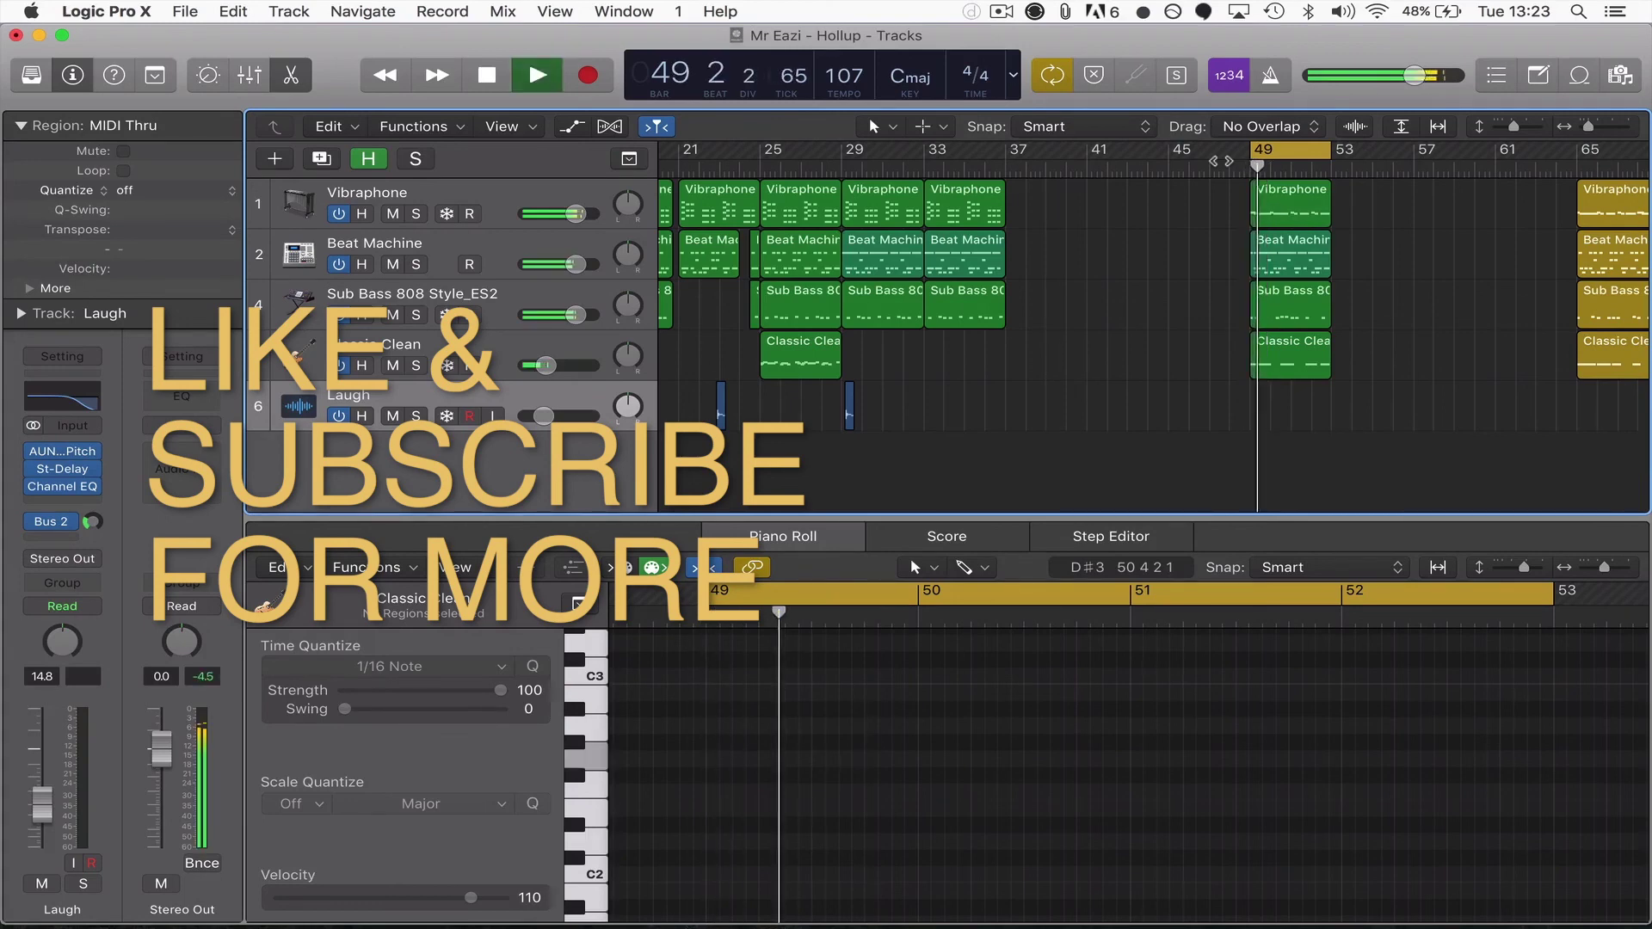